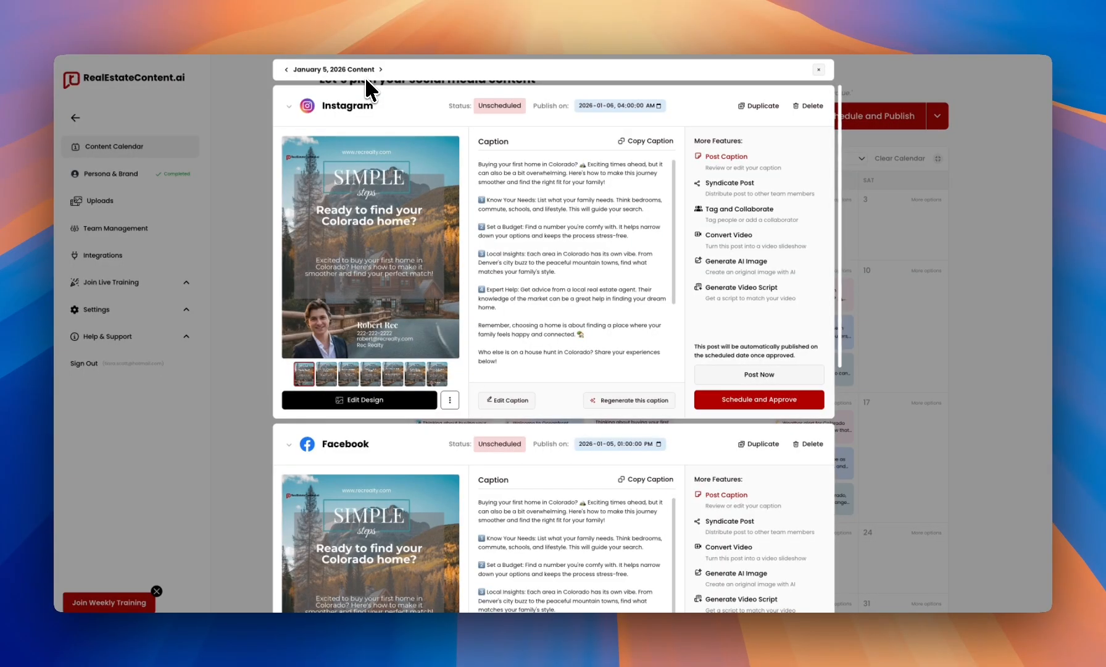
Open the Instagram post's design for editing, collapse the saved templates and look through the suggested image templates.
click(373, 399)
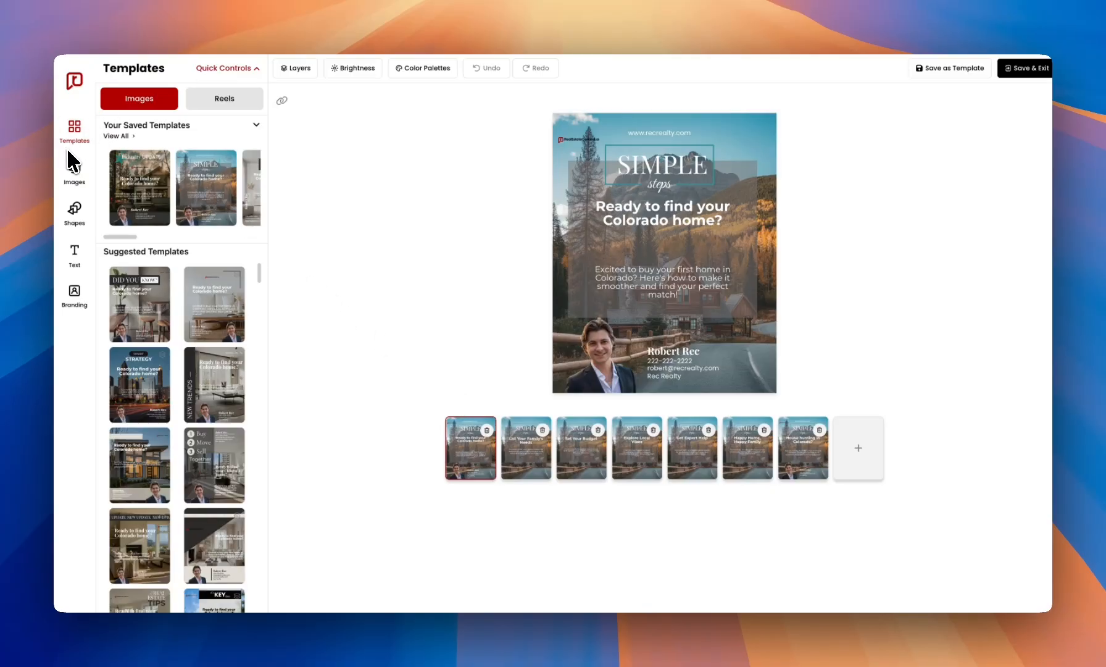
mouse_move(227, 159)
scroll(205, 202, right, 5)
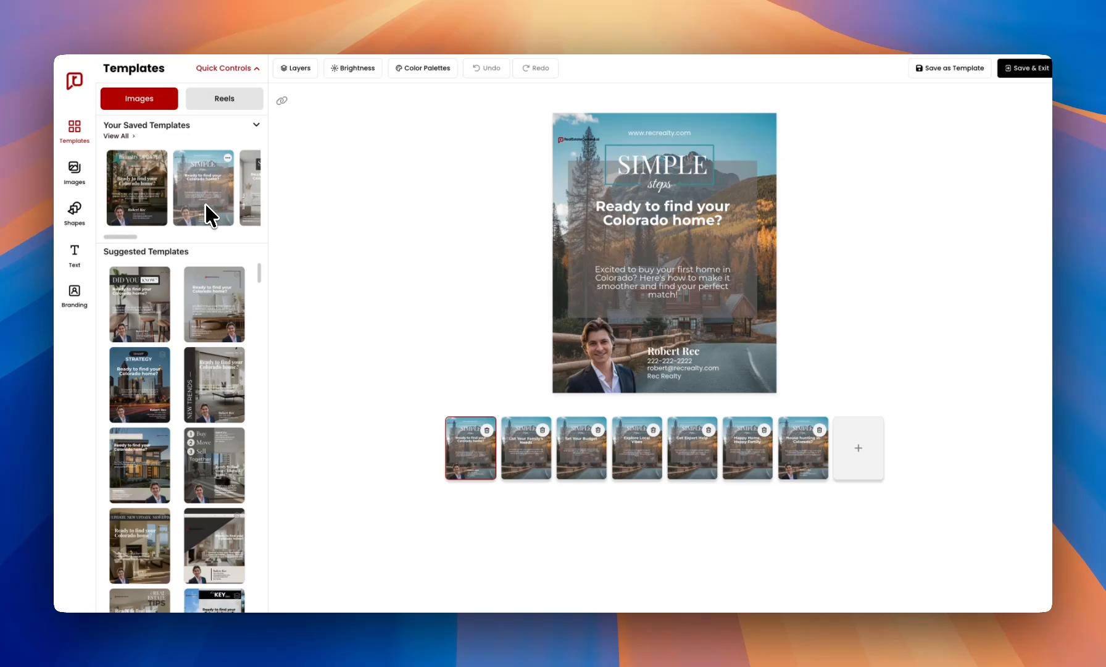
scroll(205, 202, left, 5)
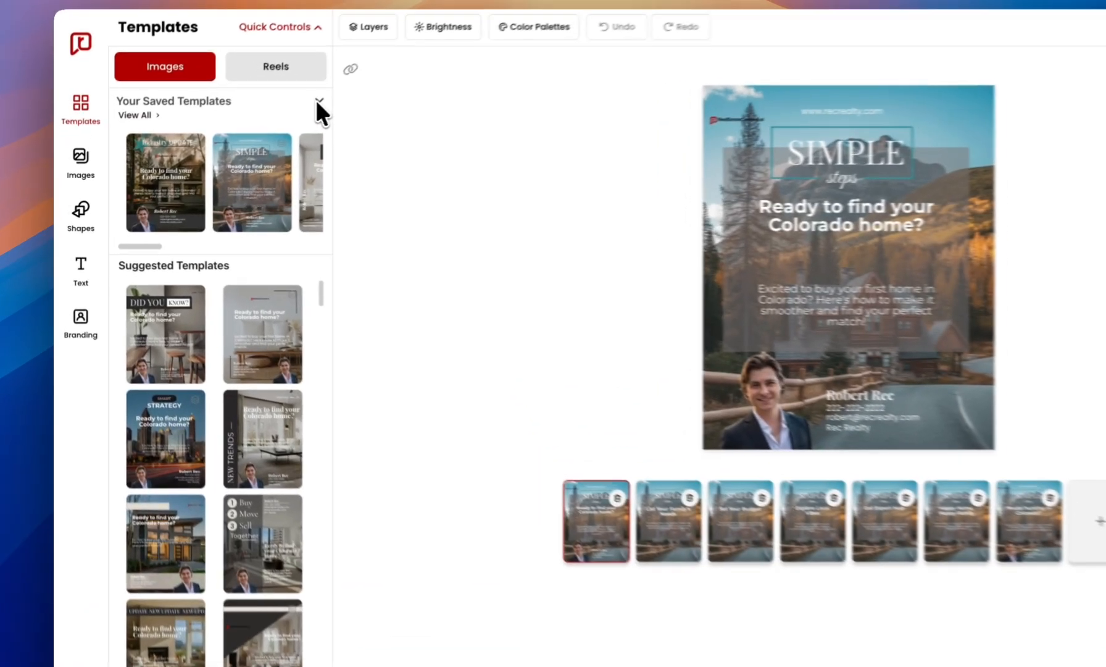
click(256, 125)
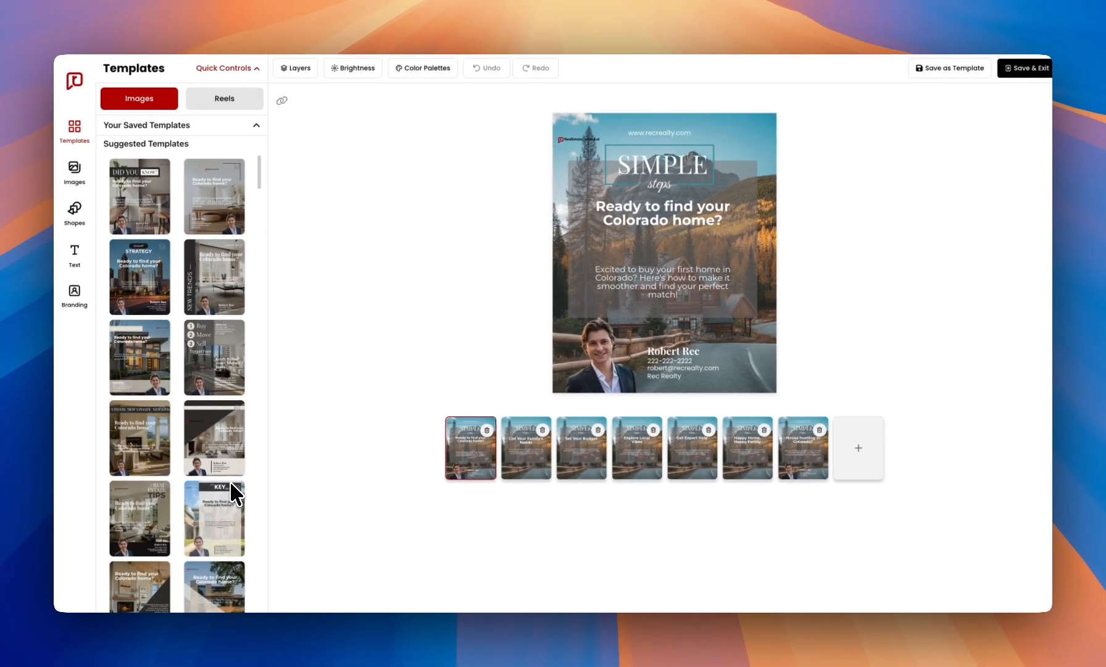
scroll(203, 530, down, 10)
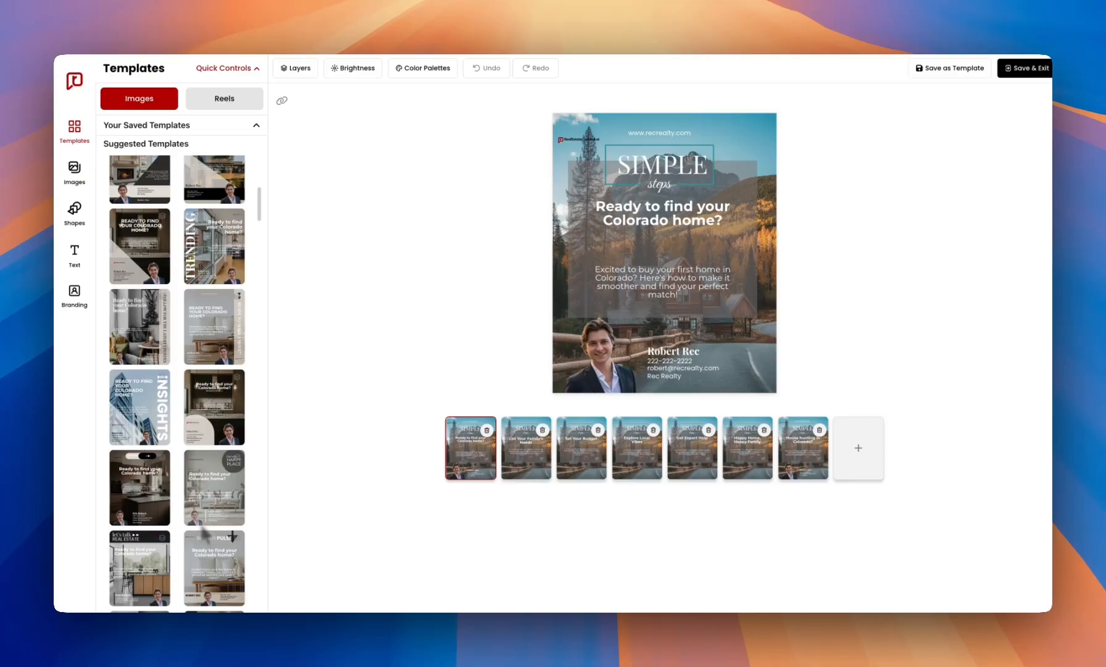
scroll(196, 310, down, 15)
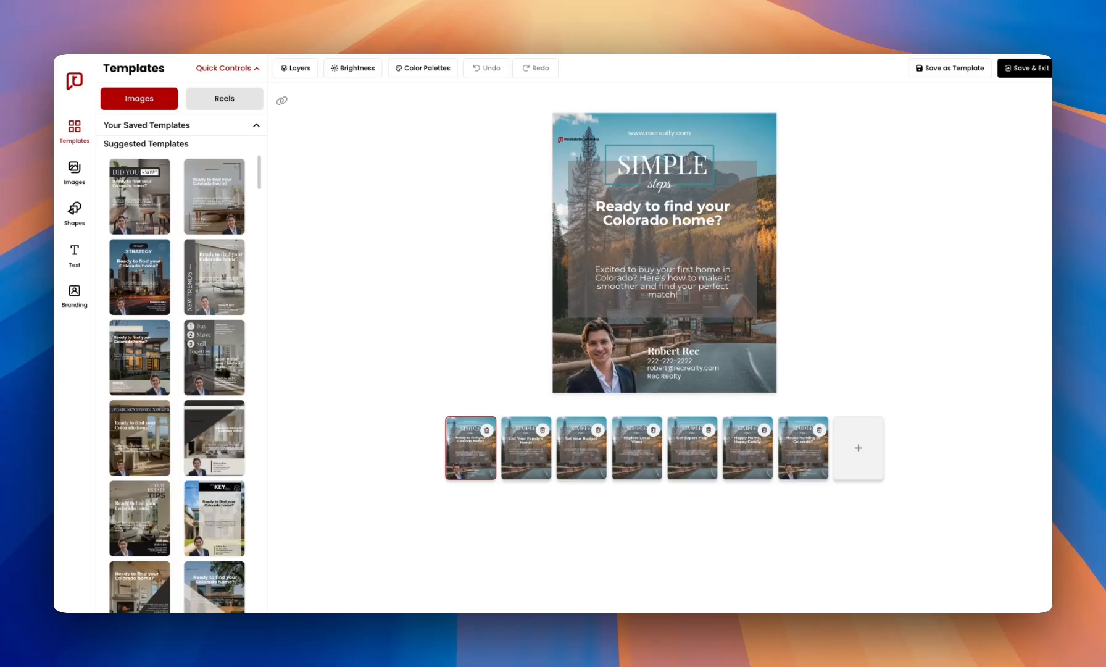
Expand the quick controls, try several quick color palettes and apply the black, navy, gold and white one.
click(231, 68)
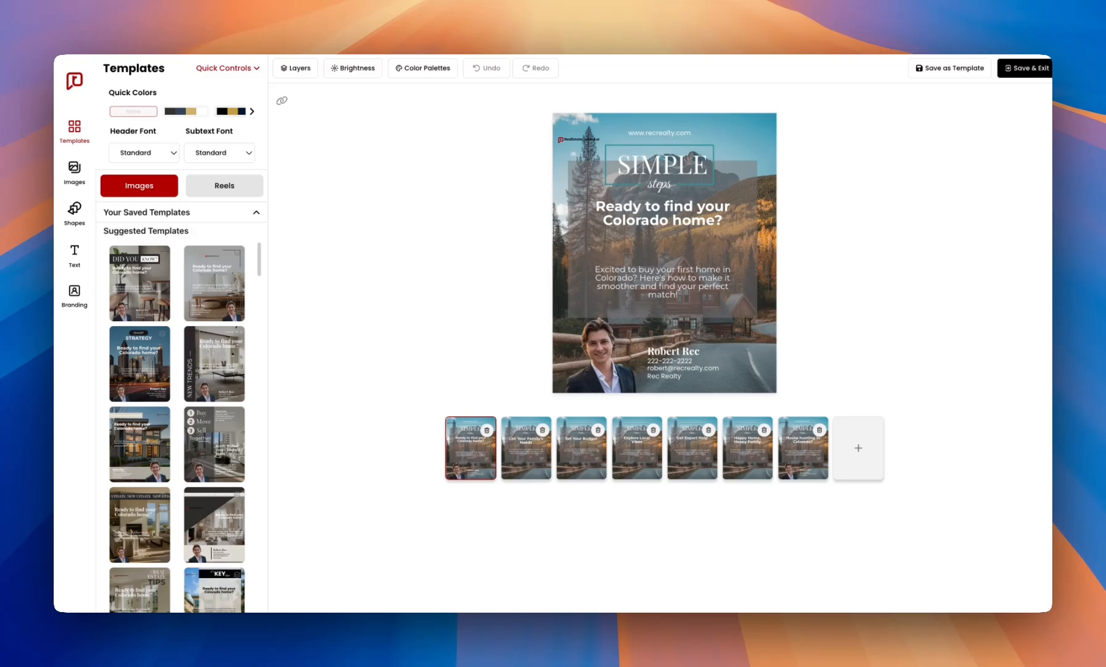
click(192, 111)
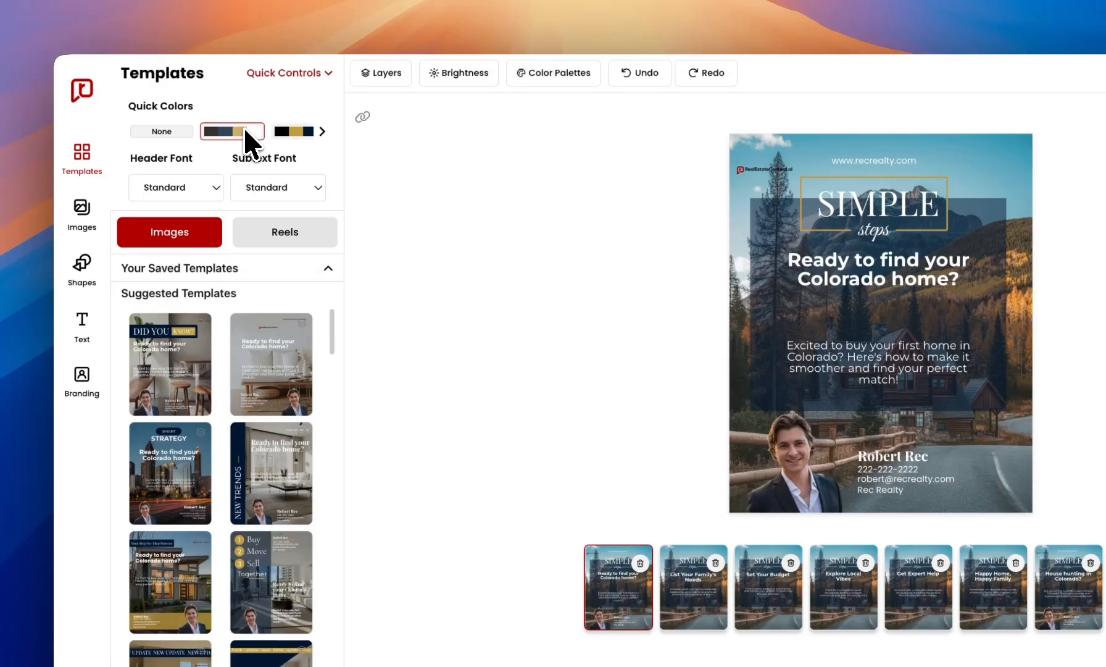
click(296, 129)
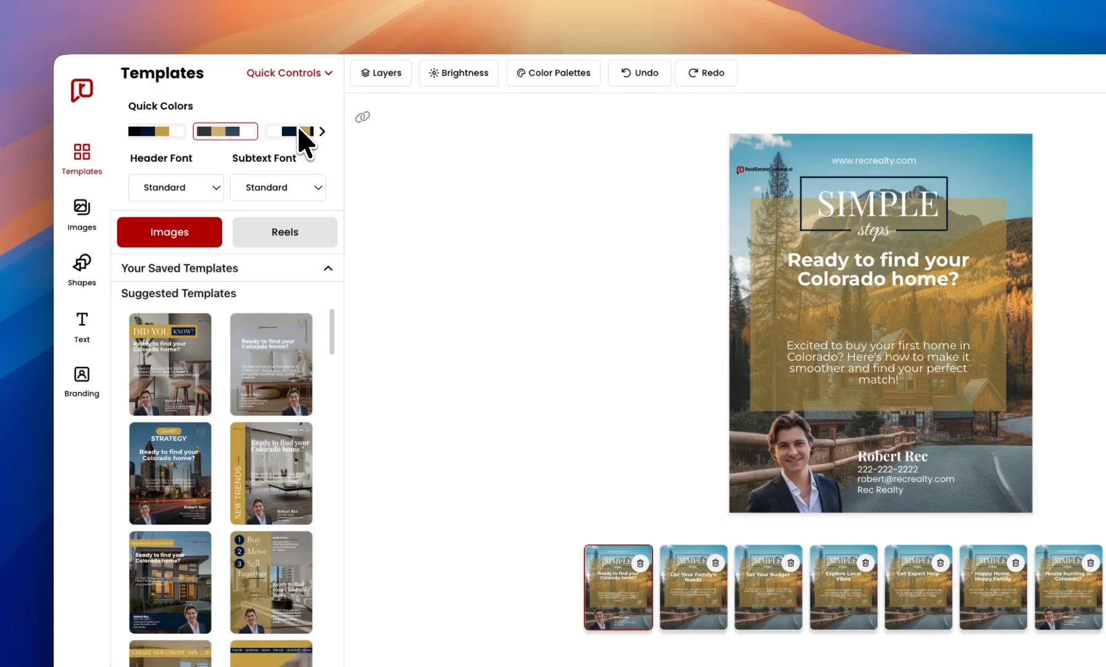
click(221, 129)
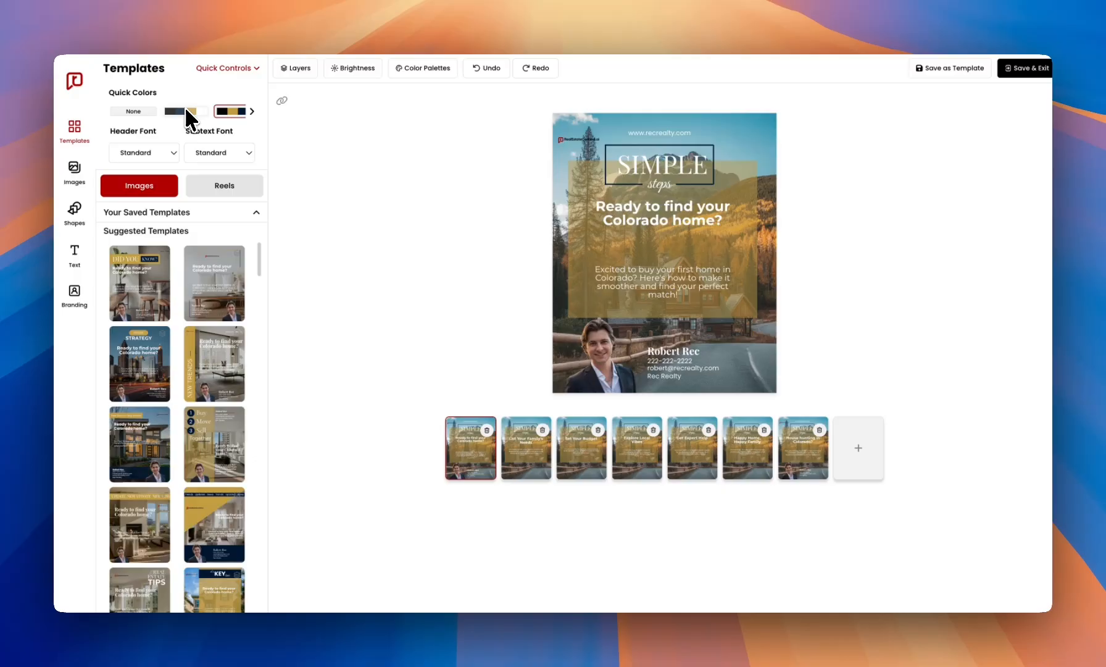
click(186, 110)
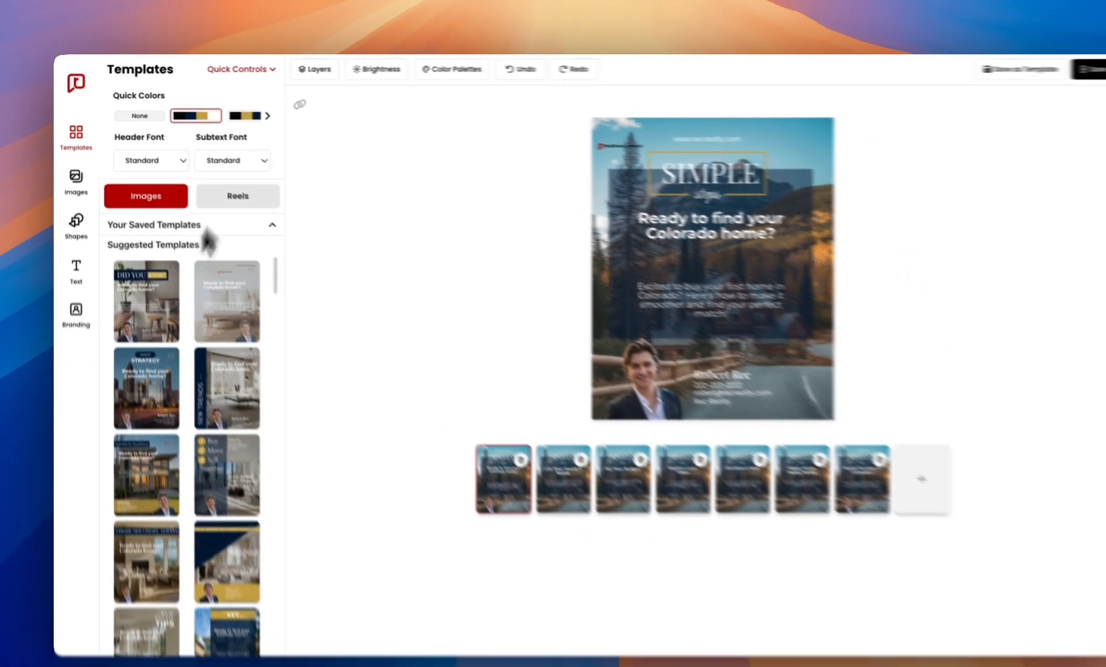
Browse the suggested templates and try "In the Know?" and "Housing Insight" on the carousel.
scroll(235, 445, down, 10)
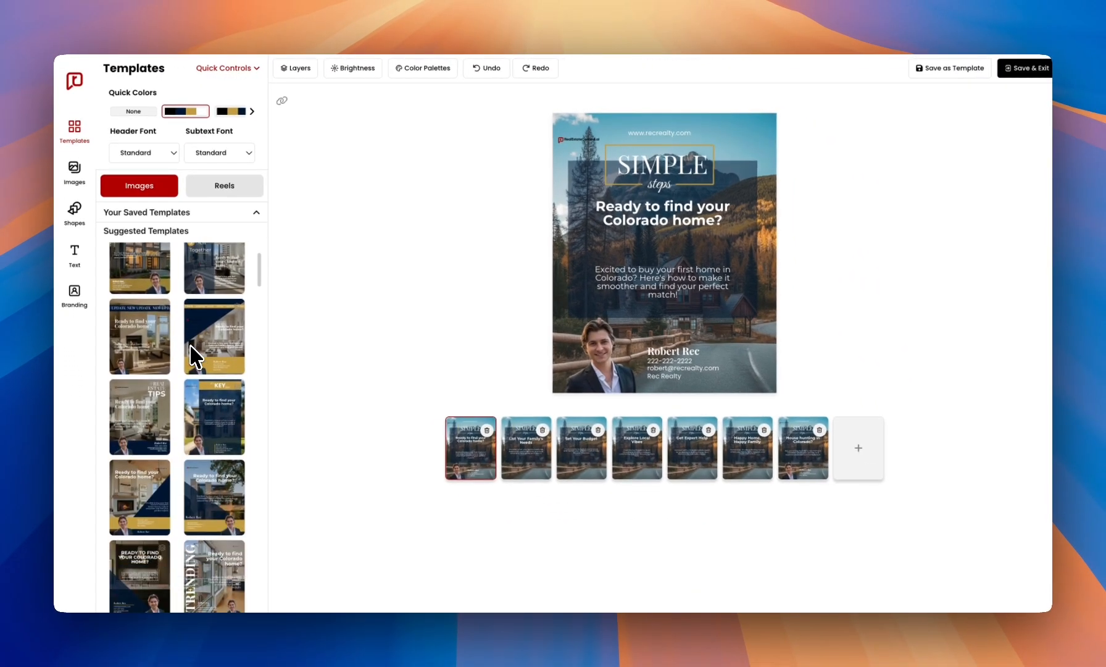
scroll(190, 343, down, 2)
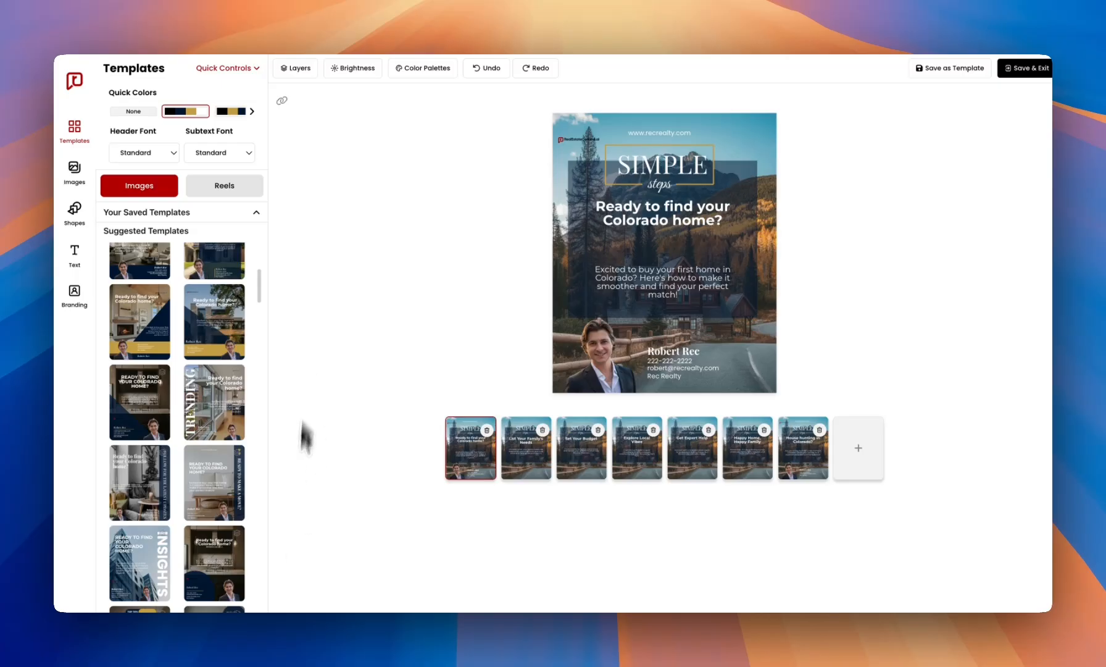
scroll(248, 562, down, 6)
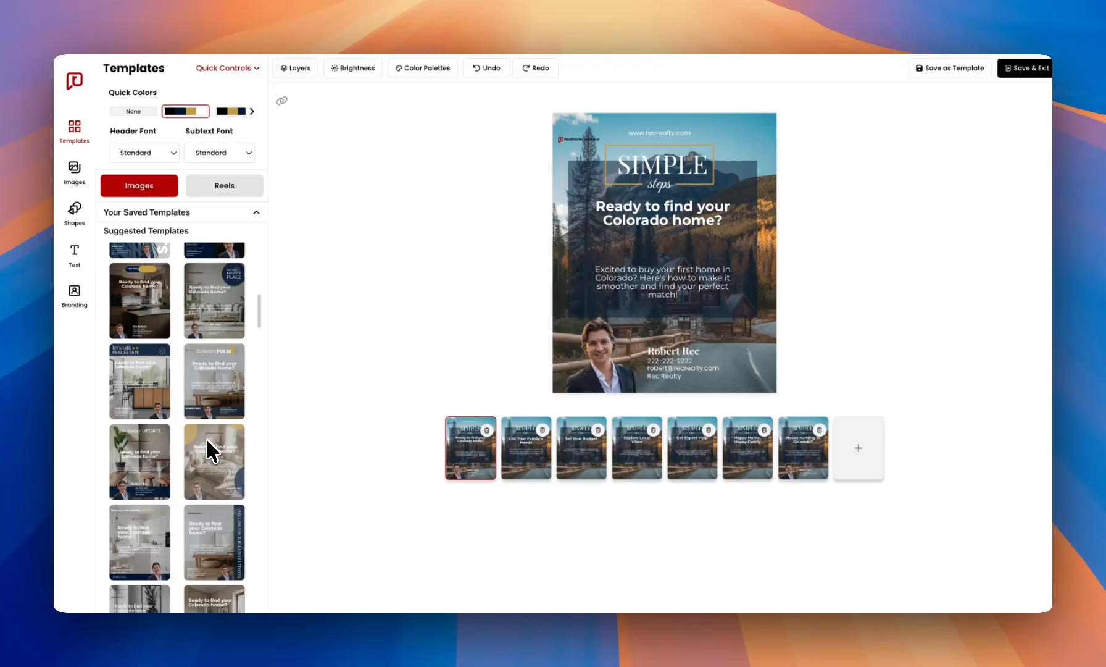
scroll(209, 447, down, 5)
scroll(206, 434, down, 4)
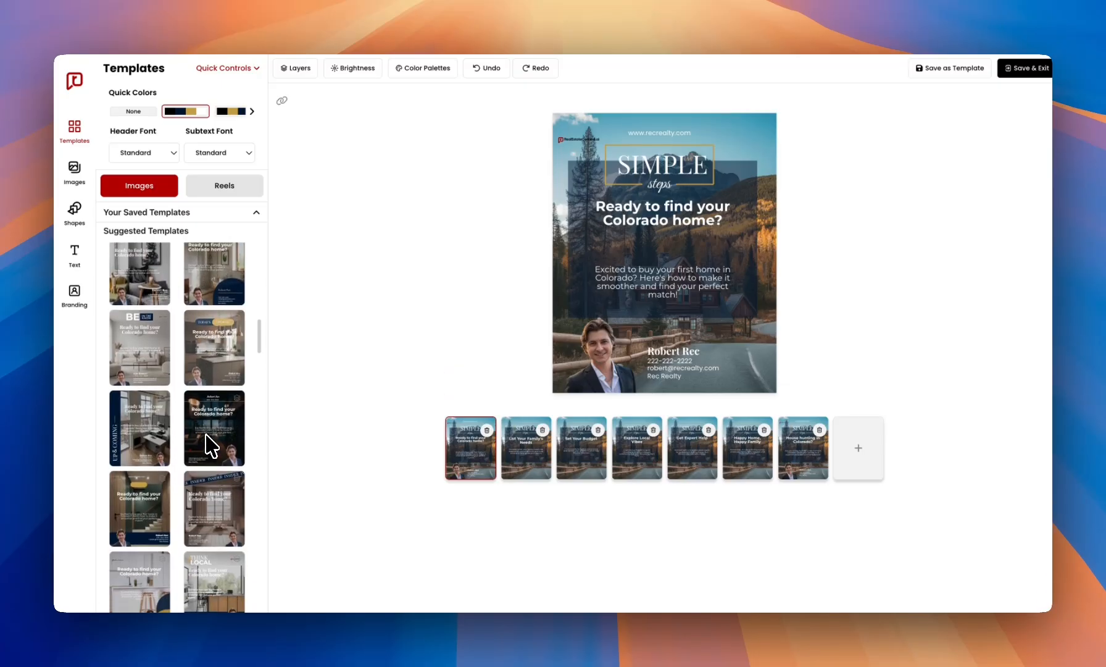
scroll(206, 434, down, 2)
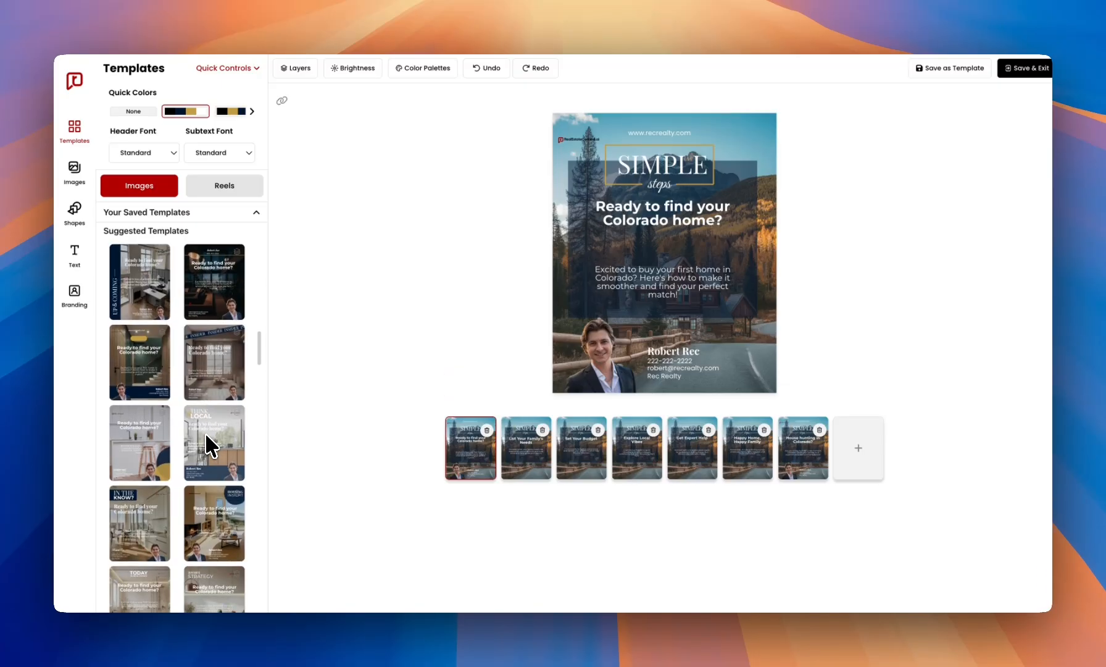
scroll(206, 434, down, 4)
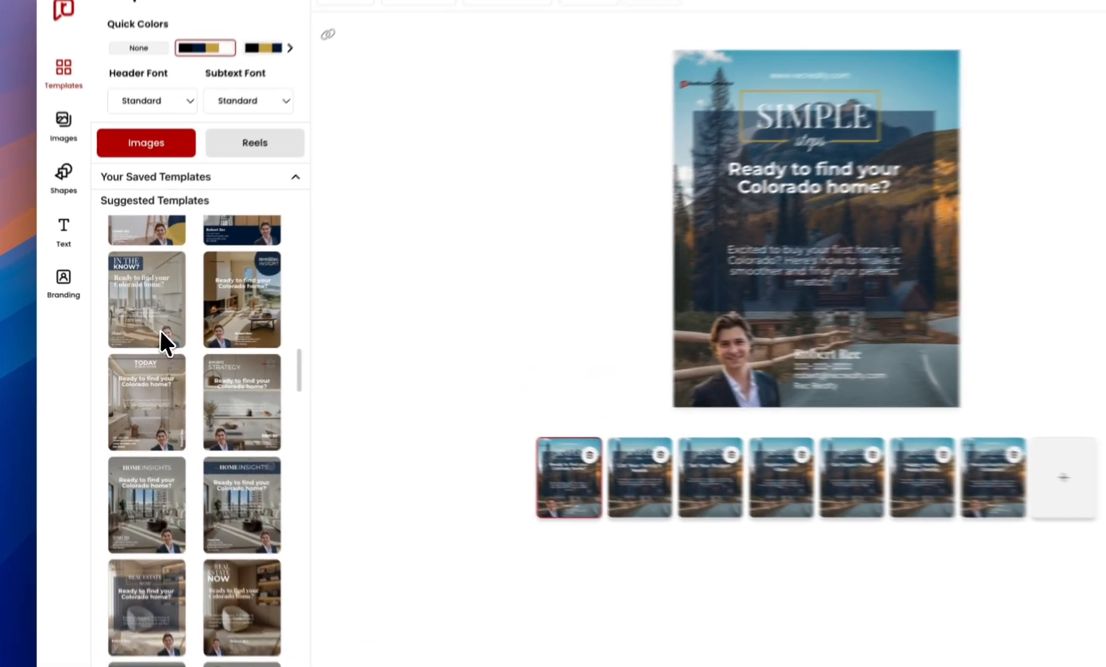
click(162, 334)
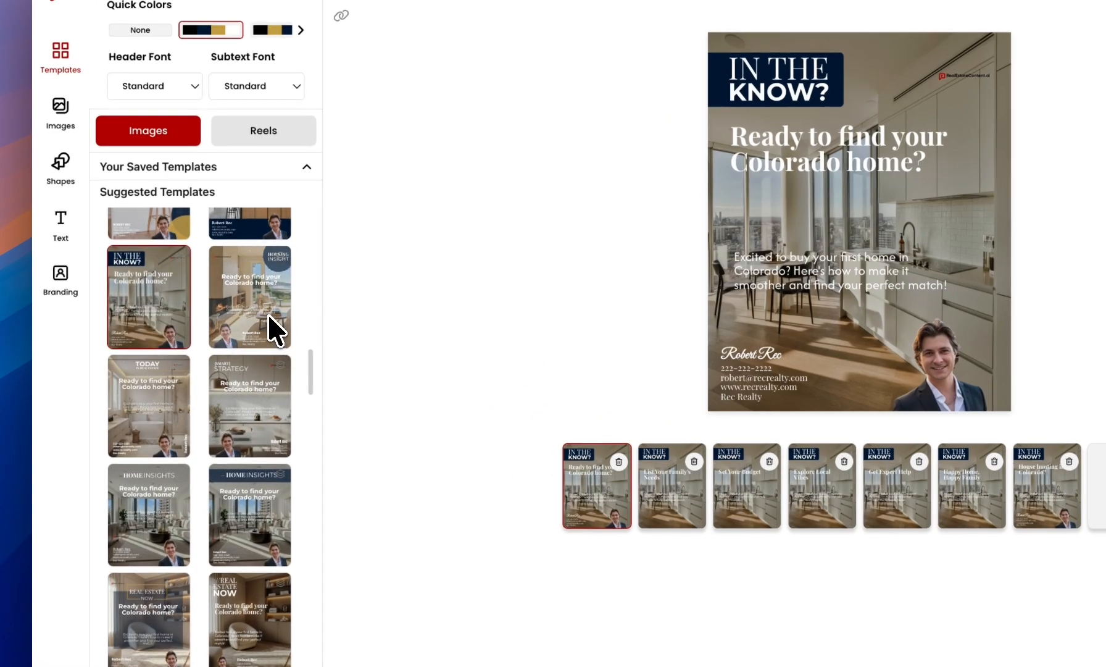
click(268, 313)
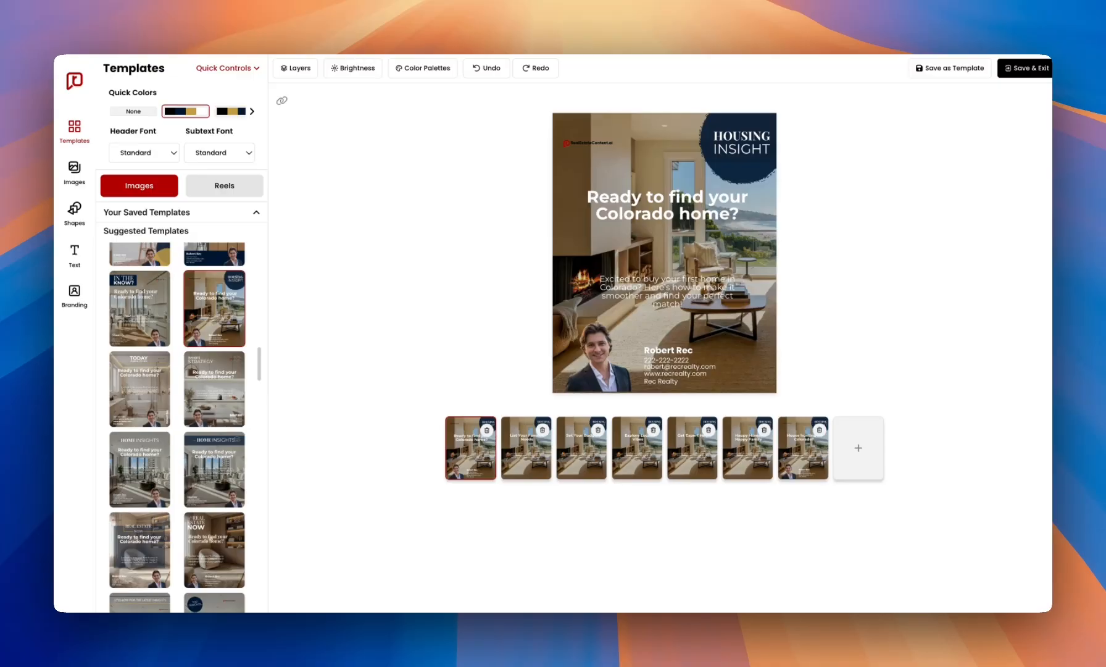
Try the suggested "Real Estate Insider", "New Insights" and "Trend Alert" templates on the carousel.
scroll(185, 532, down, 5)
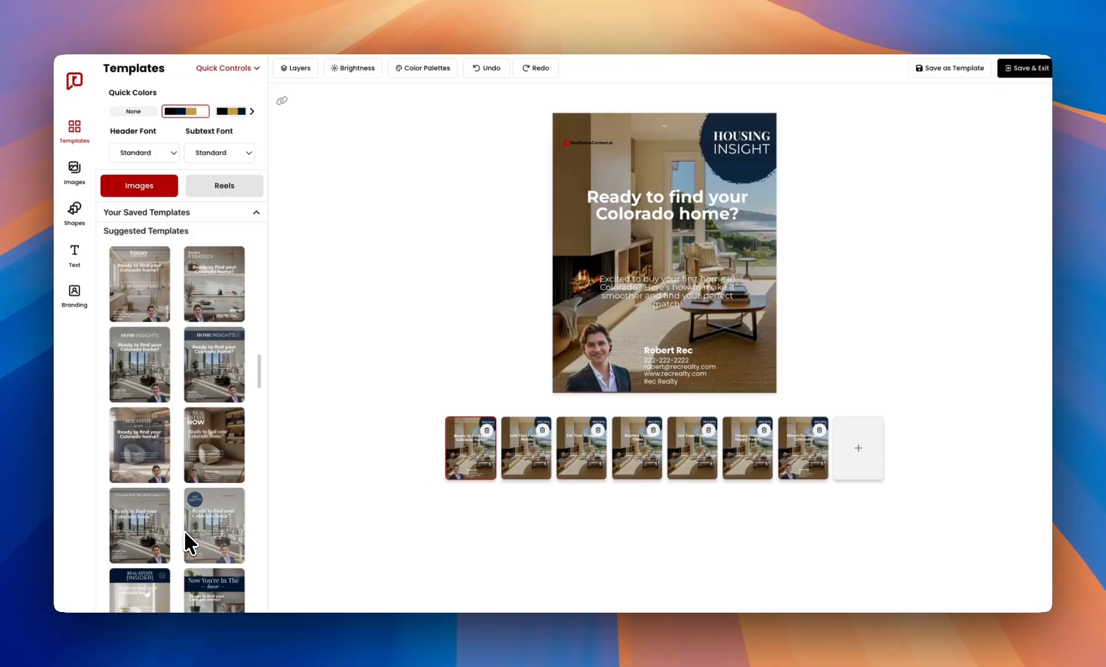
scroll(185, 532, down, 5)
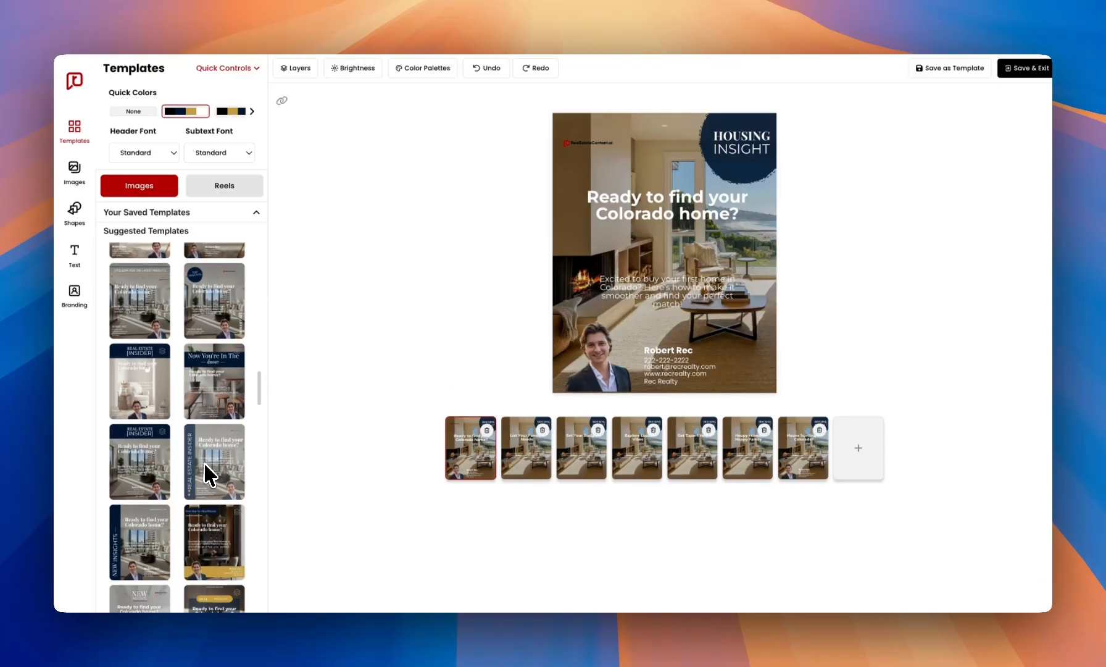
click(224, 387)
scroll(195, 444, down, 4)
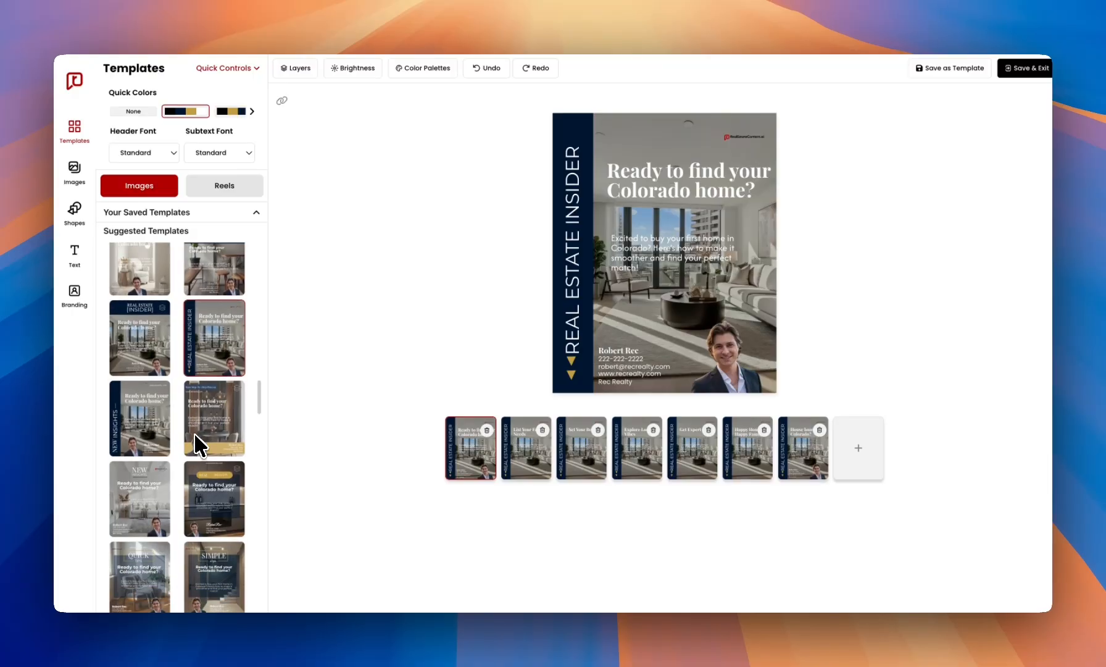
click(162, 394)
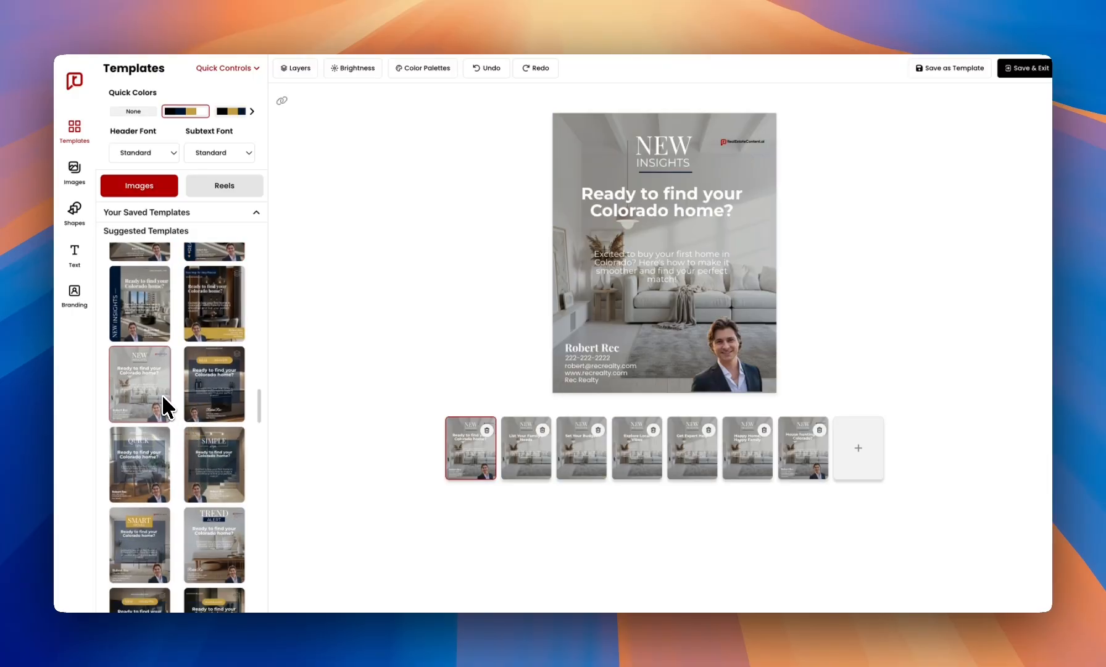
scroll(161, 394, down, 2)
click(204, 478)
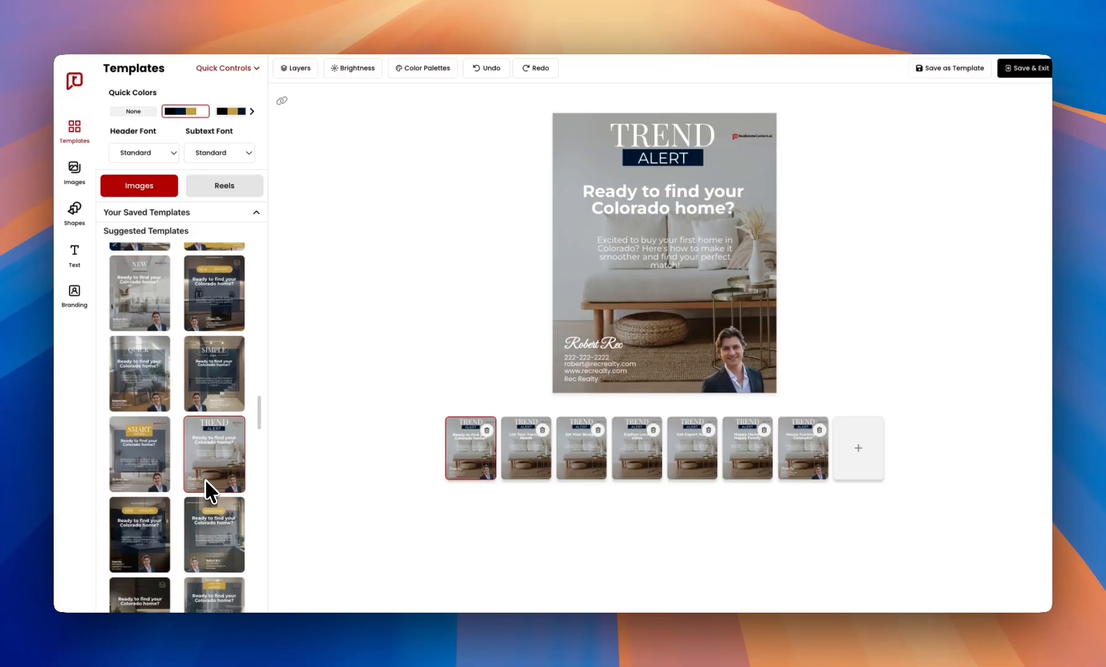
Try further templates such as "Catch the Latest", and apply the living-room template with the "Learn More" button.
click(206, 503)
scroll(207, 518, down, 1)
scroll(206, 518, down, 2)
click(210, 522)
scroll(211, 525, down, 2)
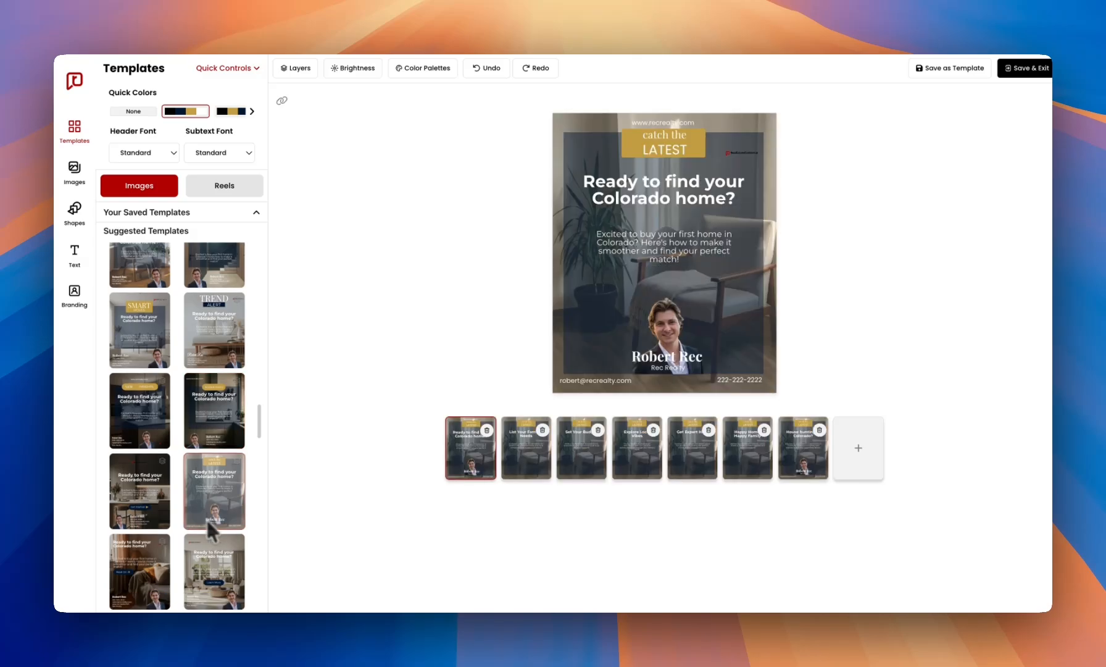
click(211, 524)
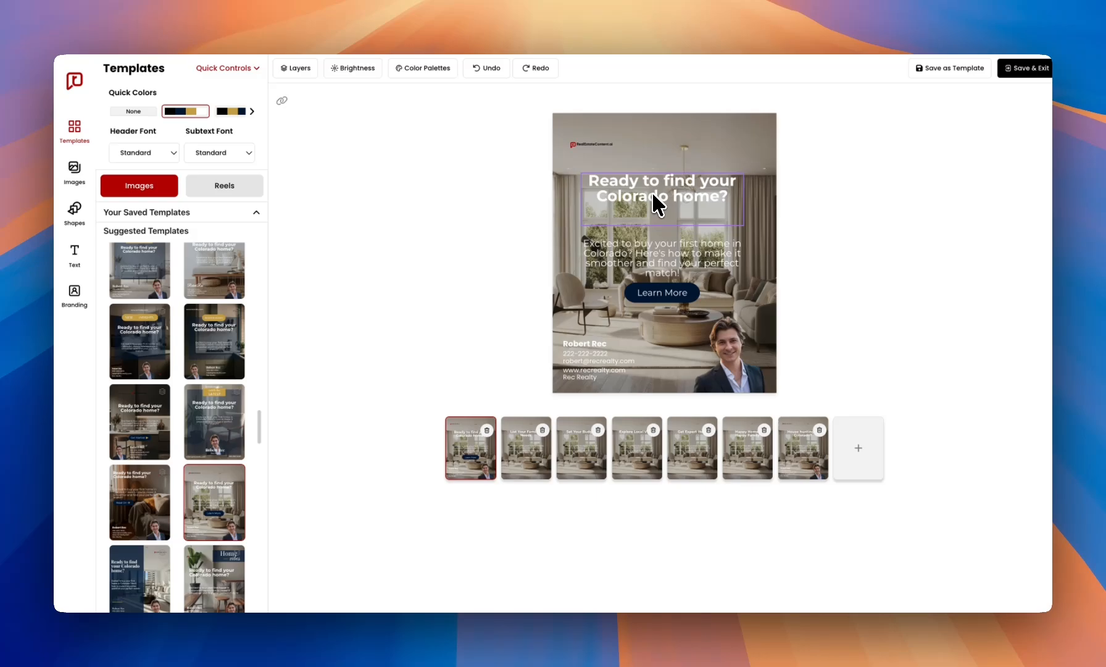
Make the "Excited to buy your first home in Colorado?" paragraph on the first slide bold.
click(646, 260)
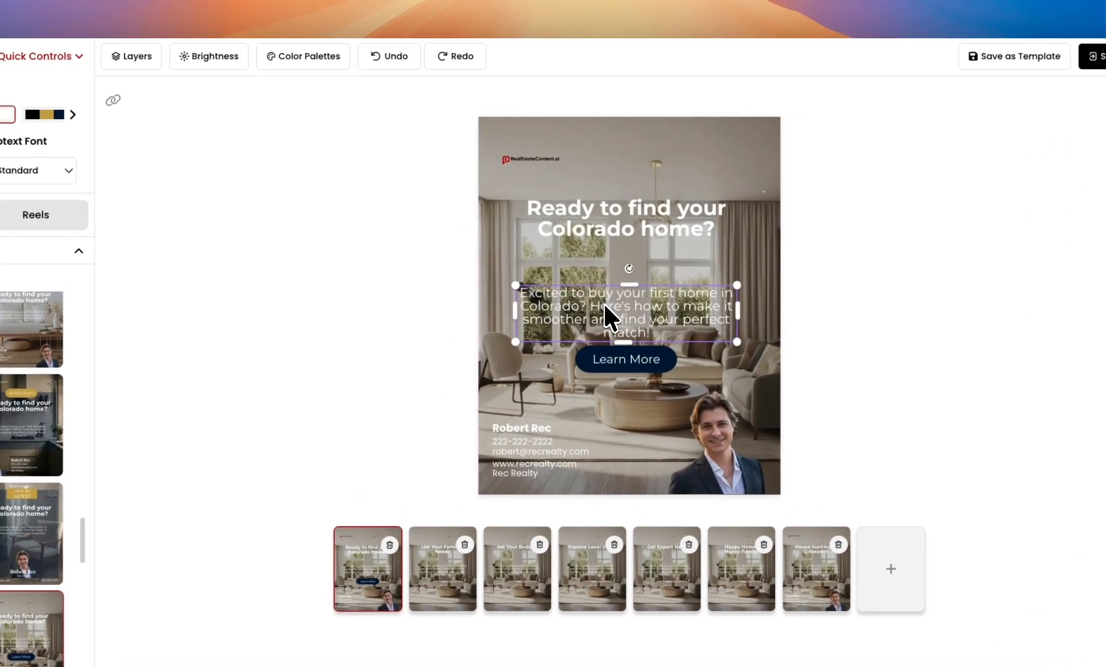
double_click(603, 301)
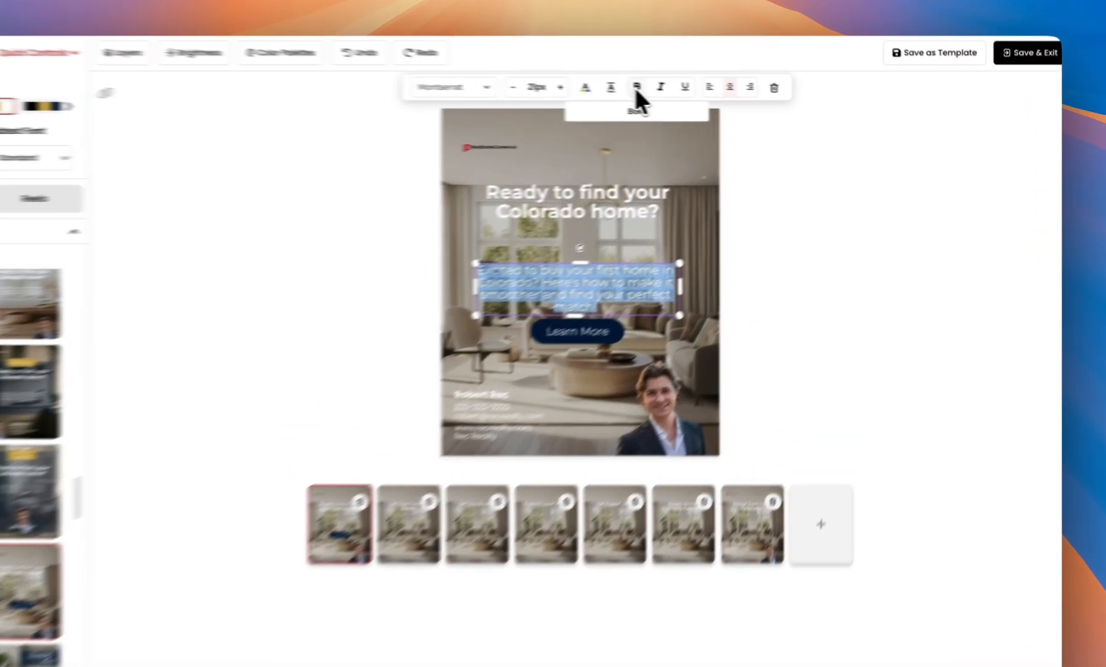
click(711, 98)
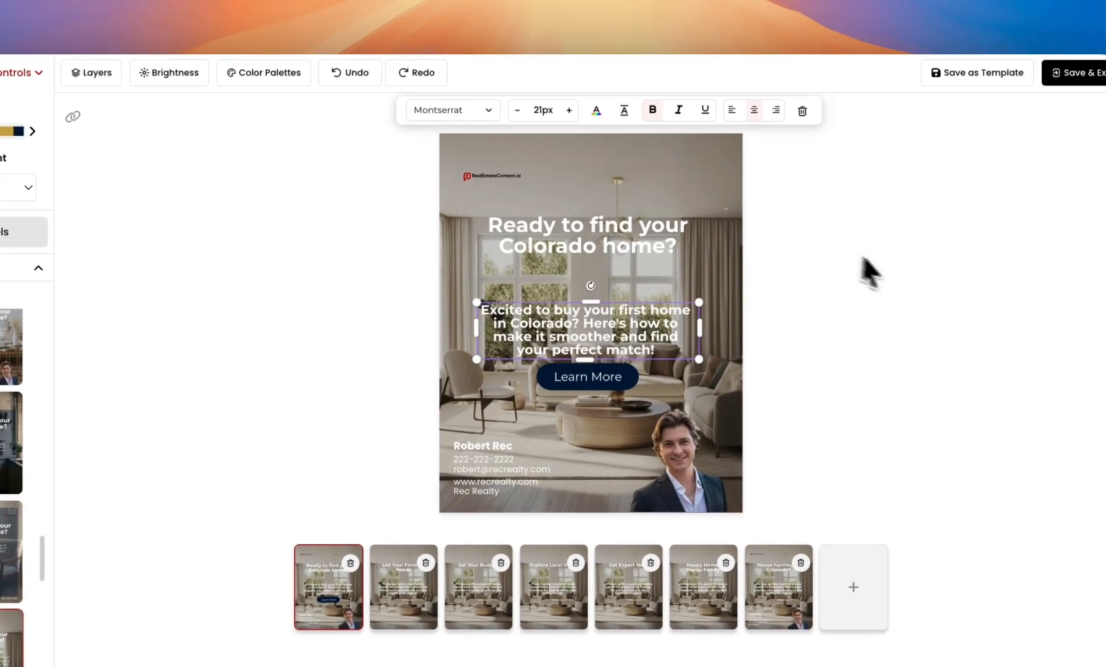
click(953, 166)
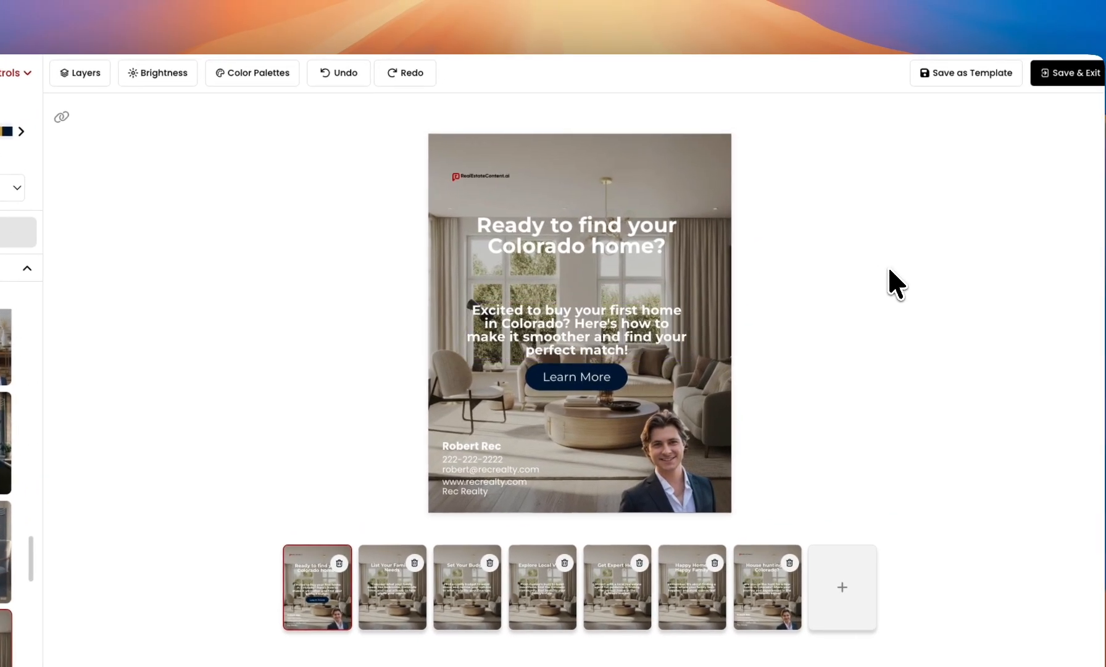
Set the "Ready to find your Colorado home?" heading to 36 px and change its font to Playfair.
click(583, 250)
click(583, 250)
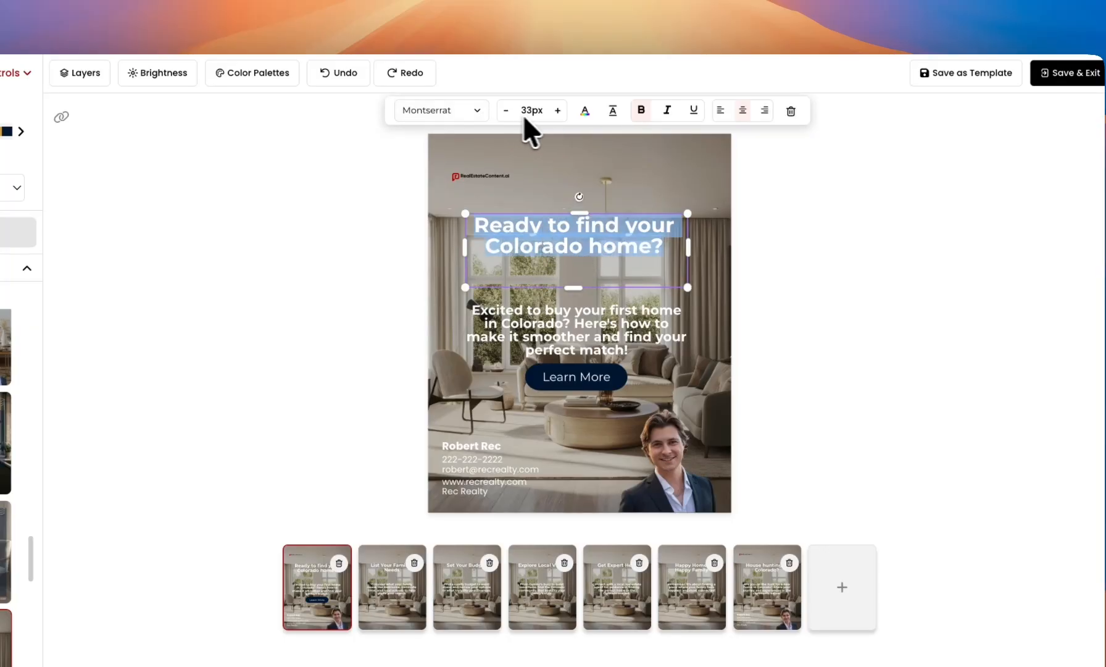
click(557, 110)
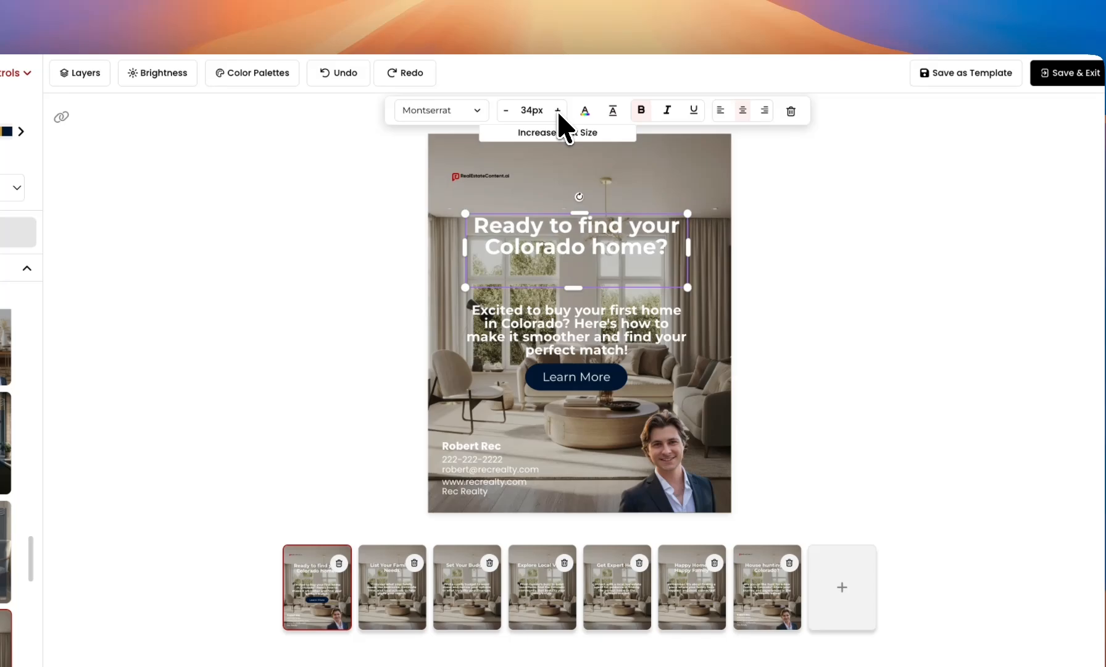
click(557, 111)
click(557, 110)
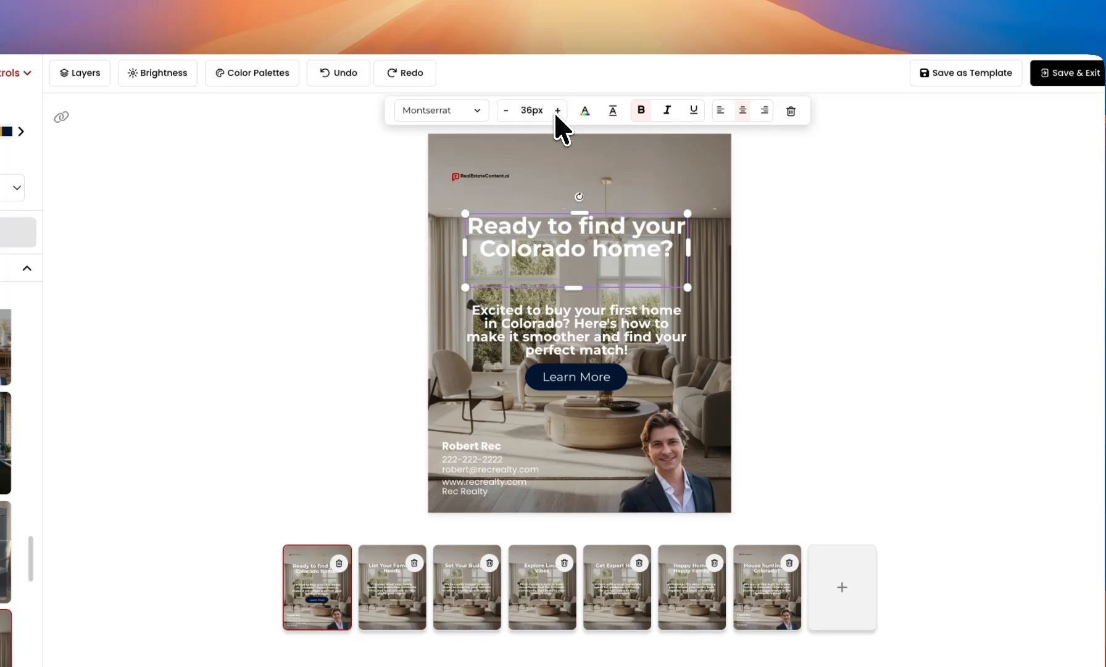
click(457, 109)
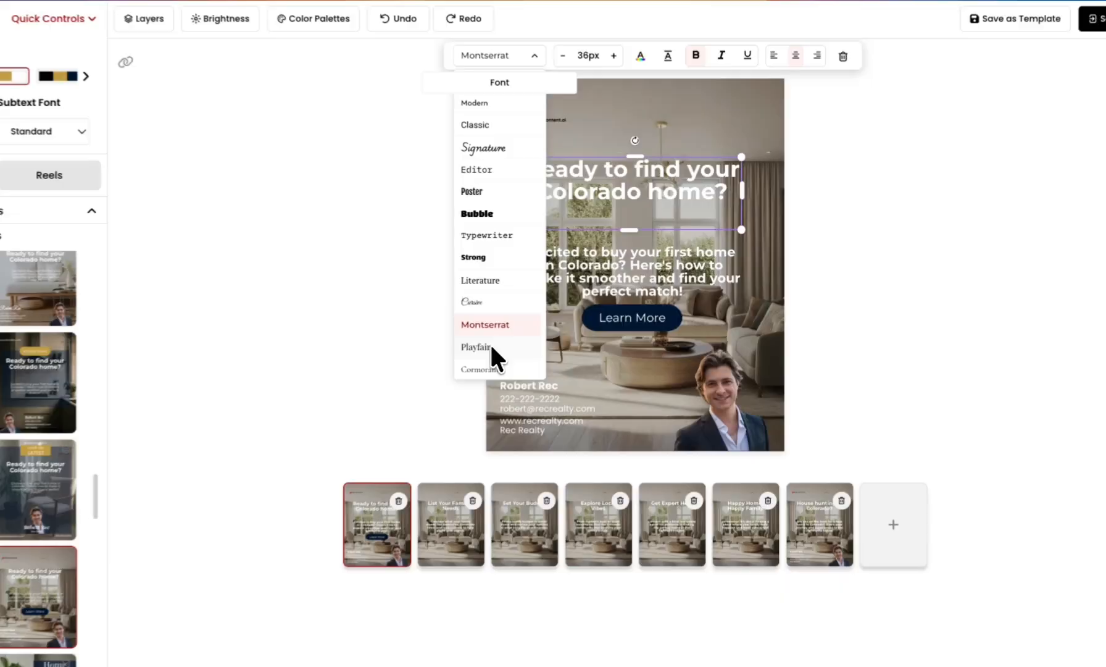
click(492, 348)
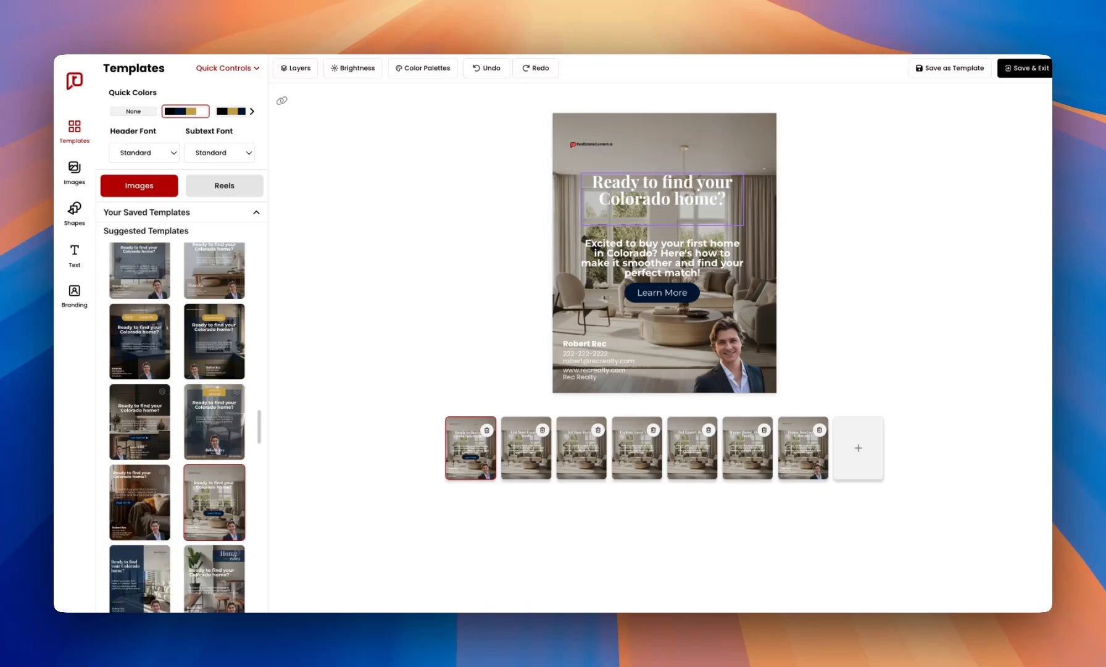
Convert the first slide's "Ready to find your Colorado home?" heading to uppercase.
double_click(642, 183)
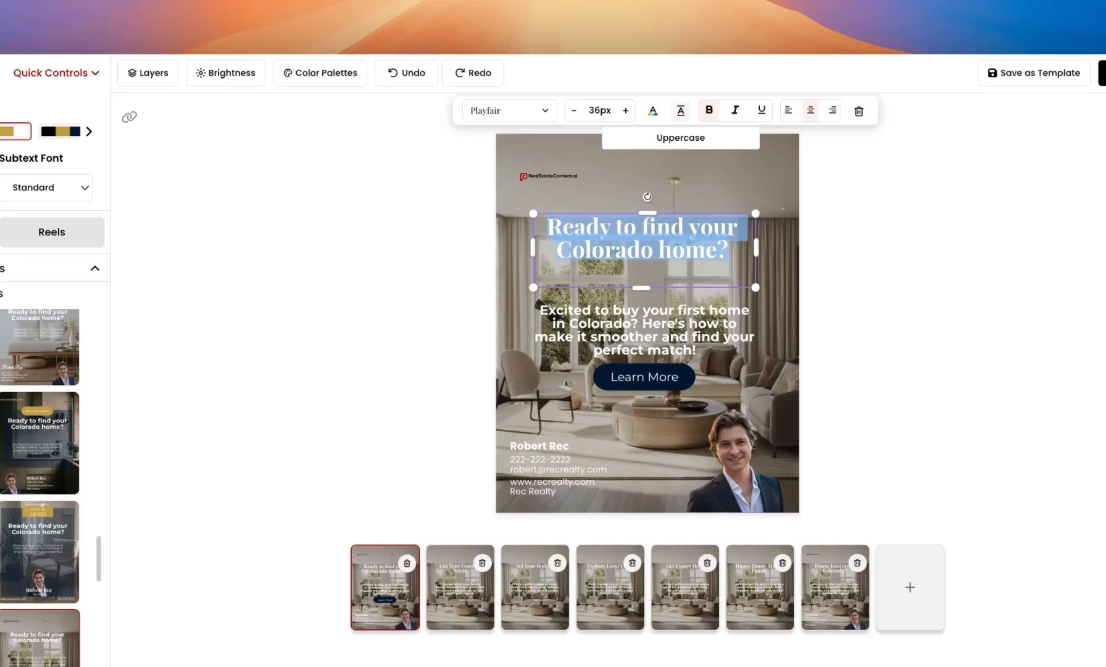
click(681, 110)
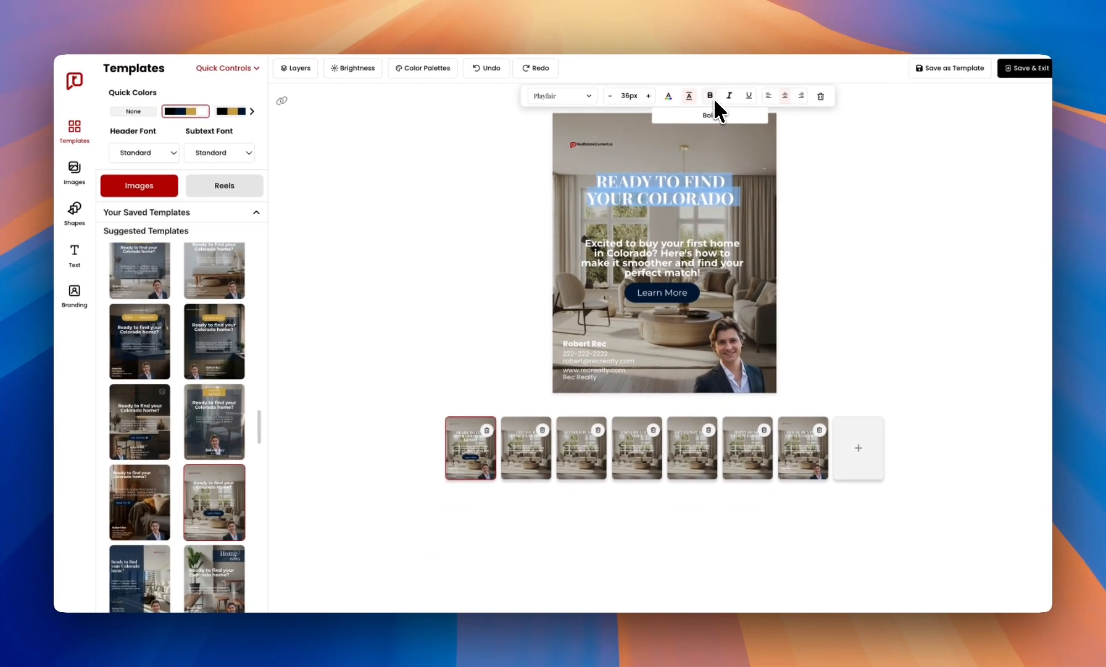
click(714, 101)
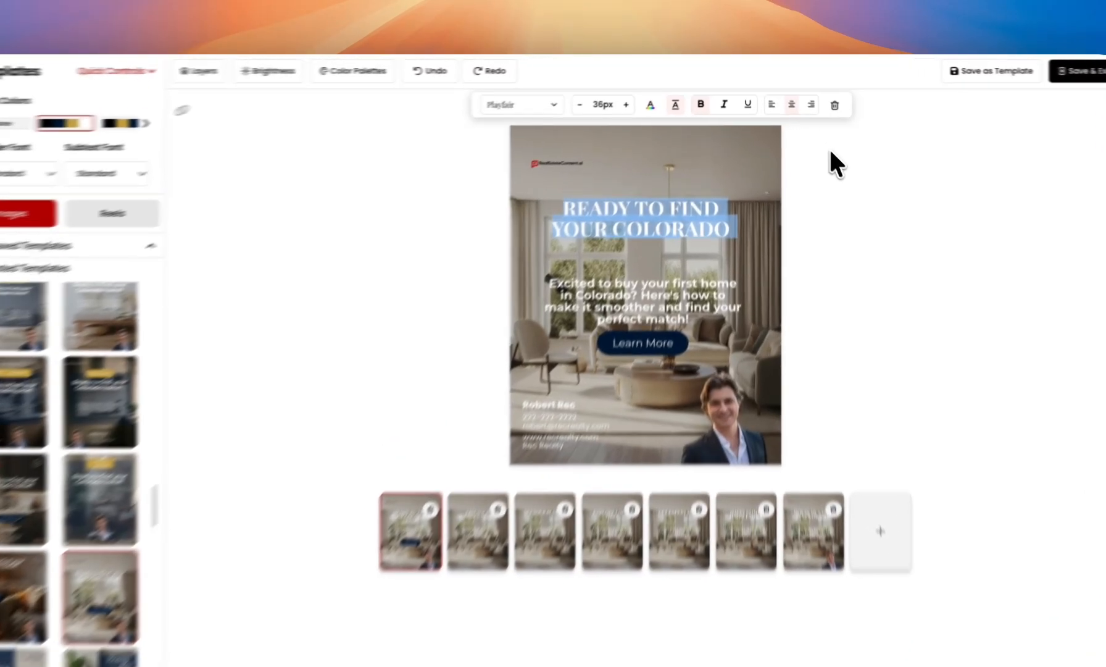
click(816, 130)
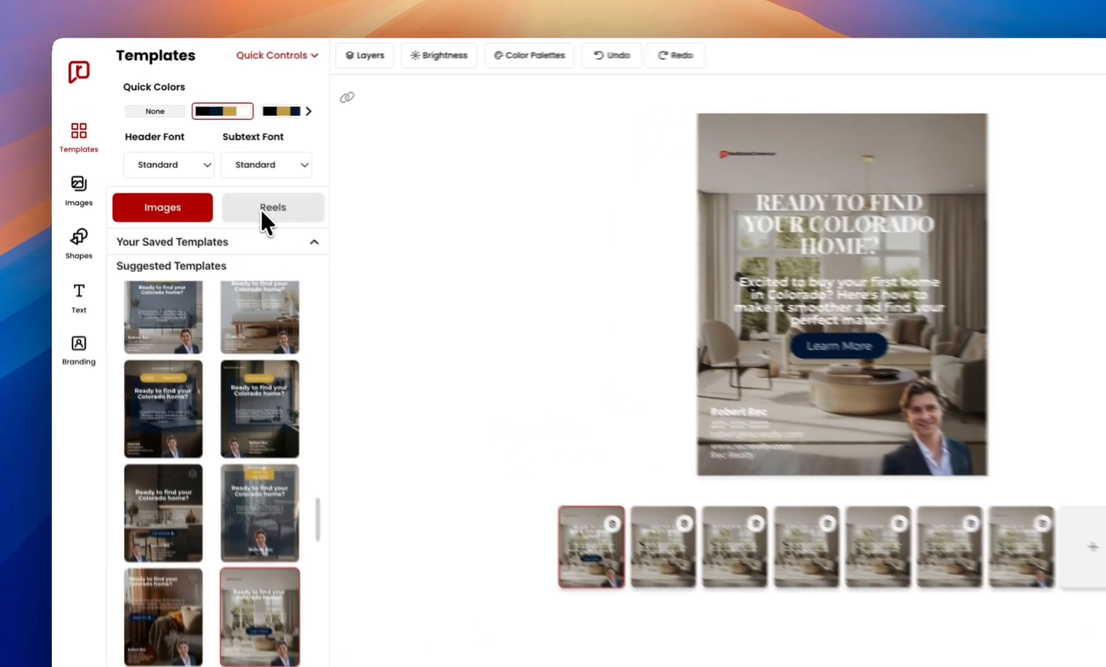
Switch to the suggested reel templates, try the bright white room one, and apply the golden interior one with the "Read Caption" button.
click(216, 188)
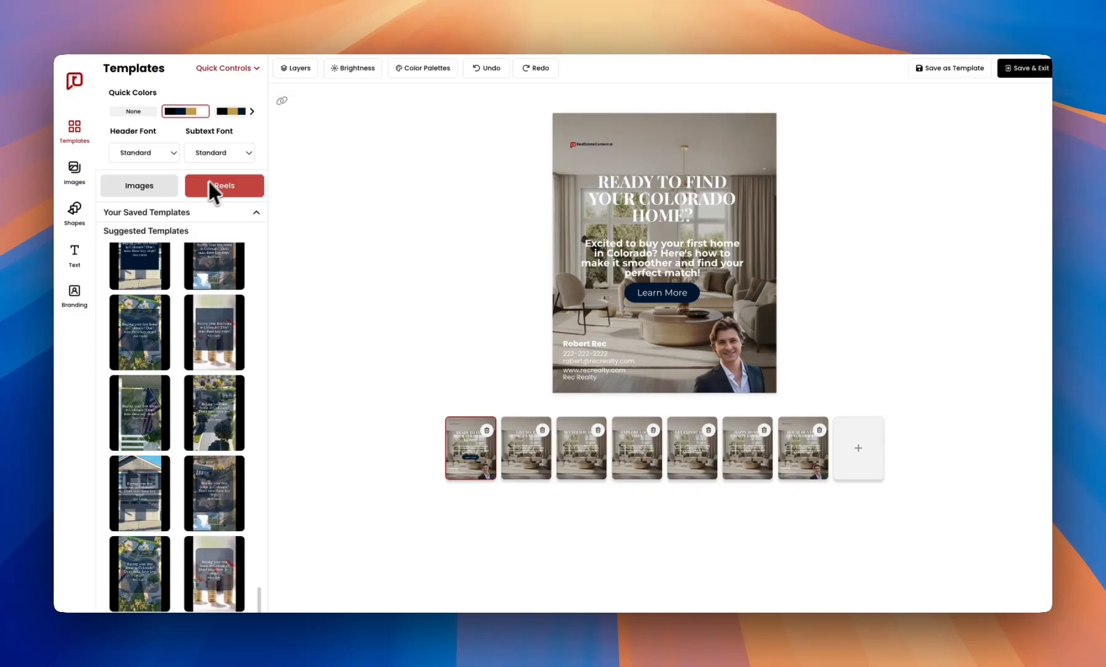
scroll(222, 376, up, 3)
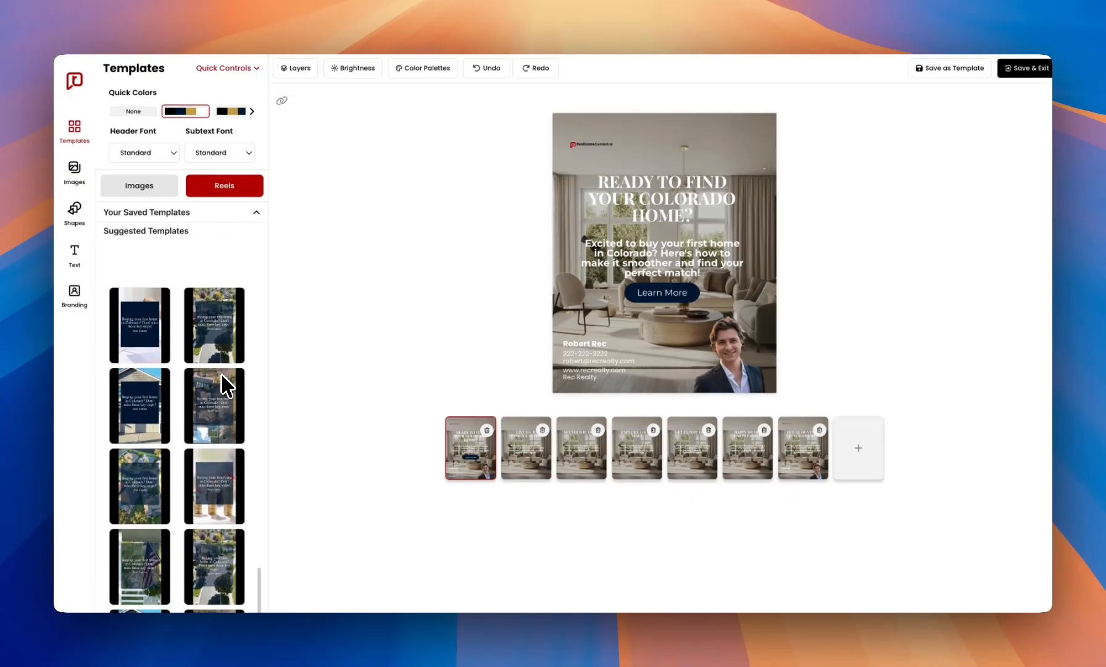
scroll(227, 386, up, 15)
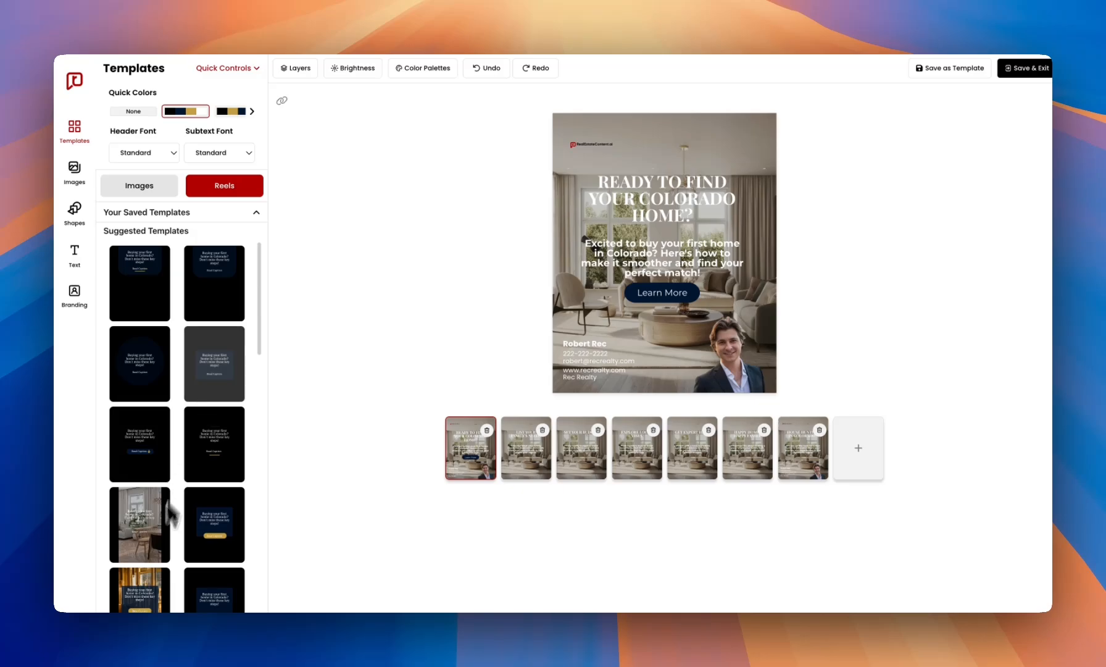
scroll(197, 376, down, 3)
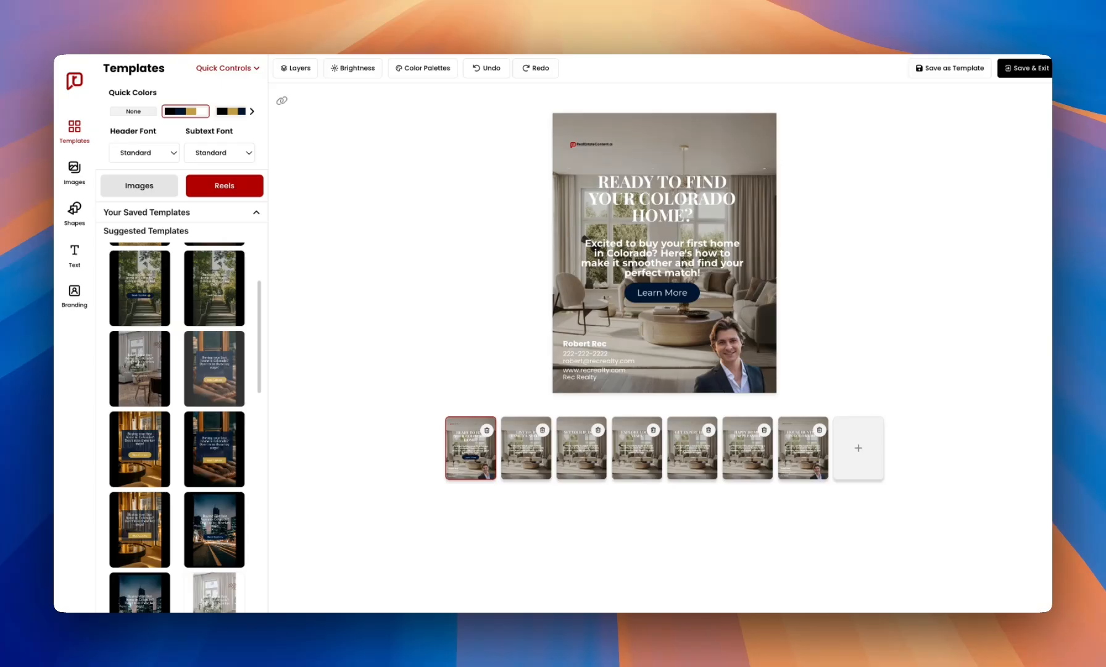
scroll(217, 407, down, 3)
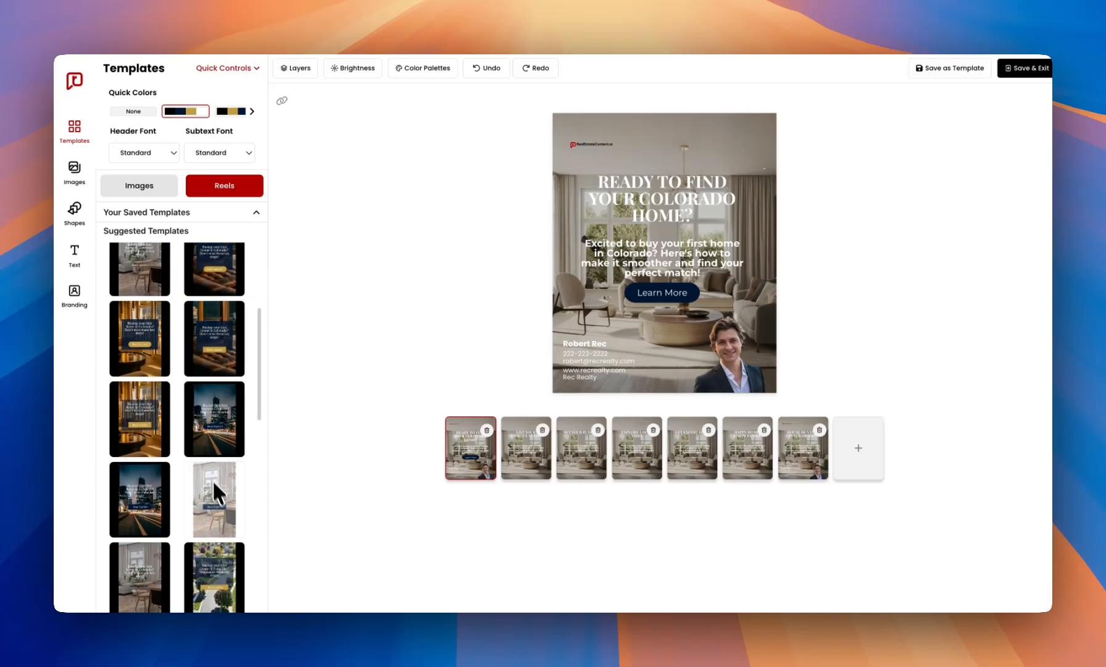
scroll(198, 503, down, 3)
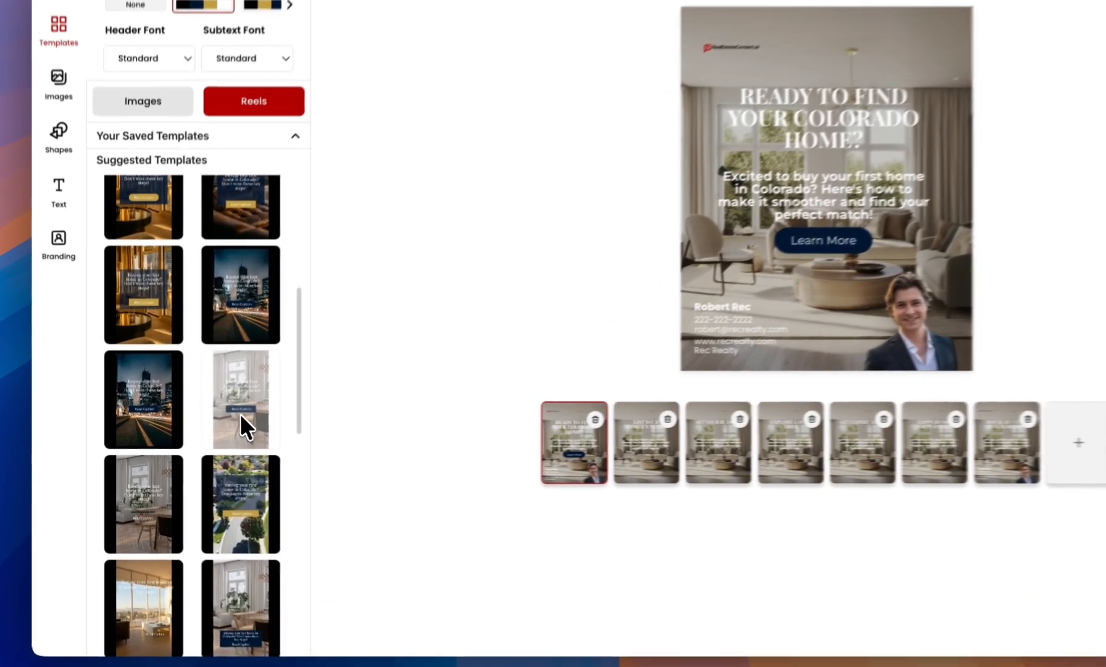
click(218, 401)
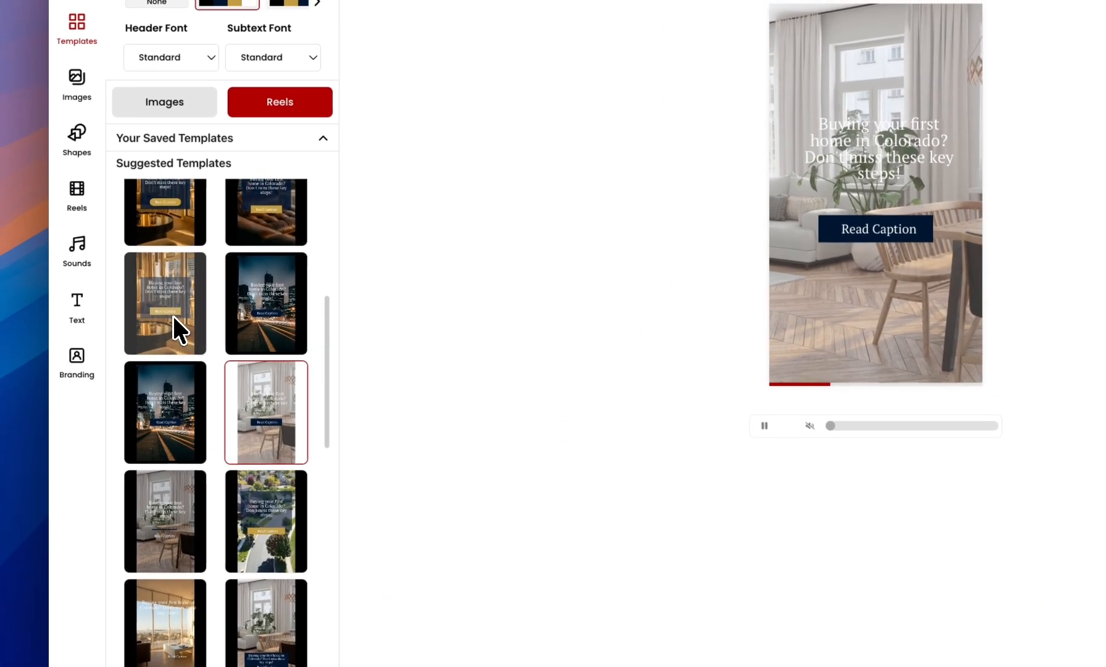
click(181, 314)
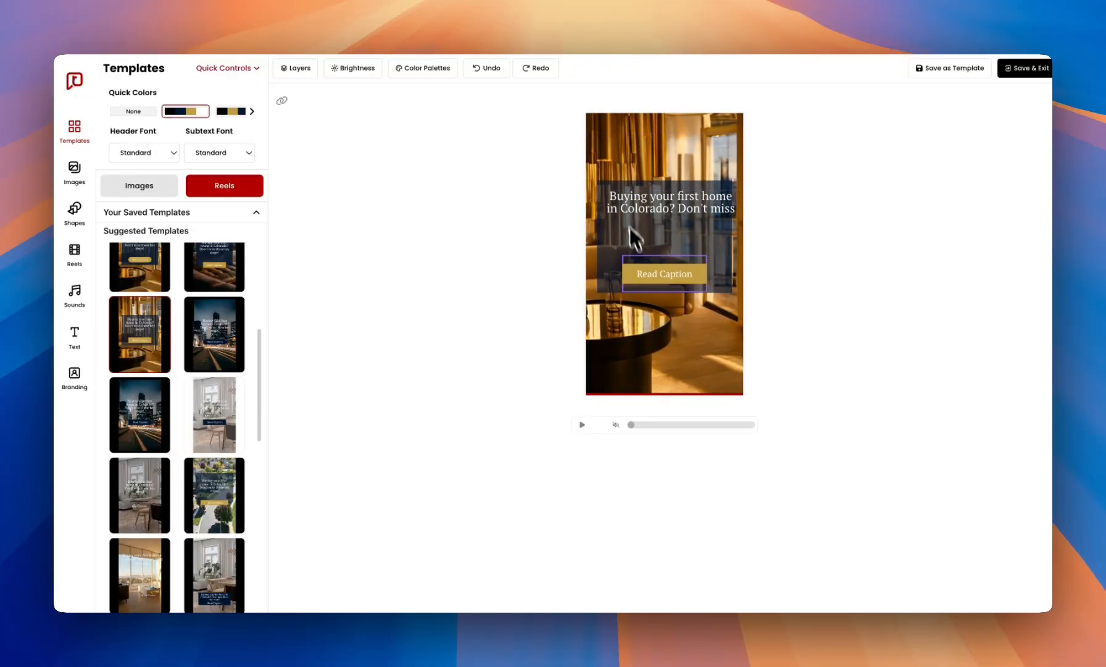
Open the reel's "Buying your first home in Colorado?" text for editing and deselect it to refresh its line wrapping.
double_click(656, 200)
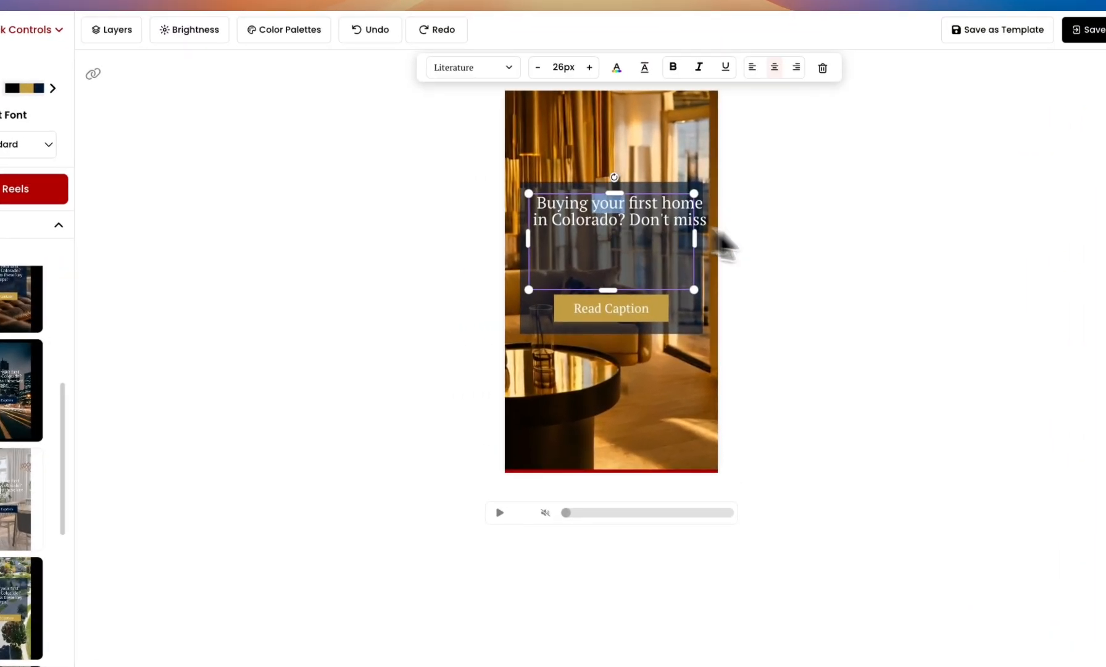
click(808, 240)
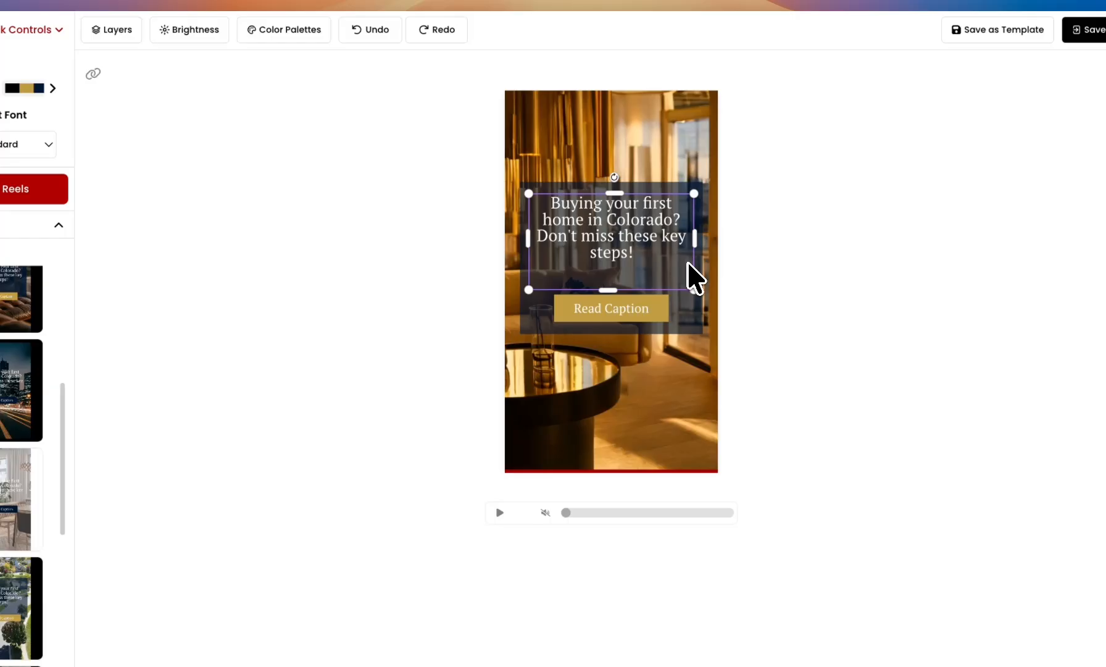
click(809, 249)
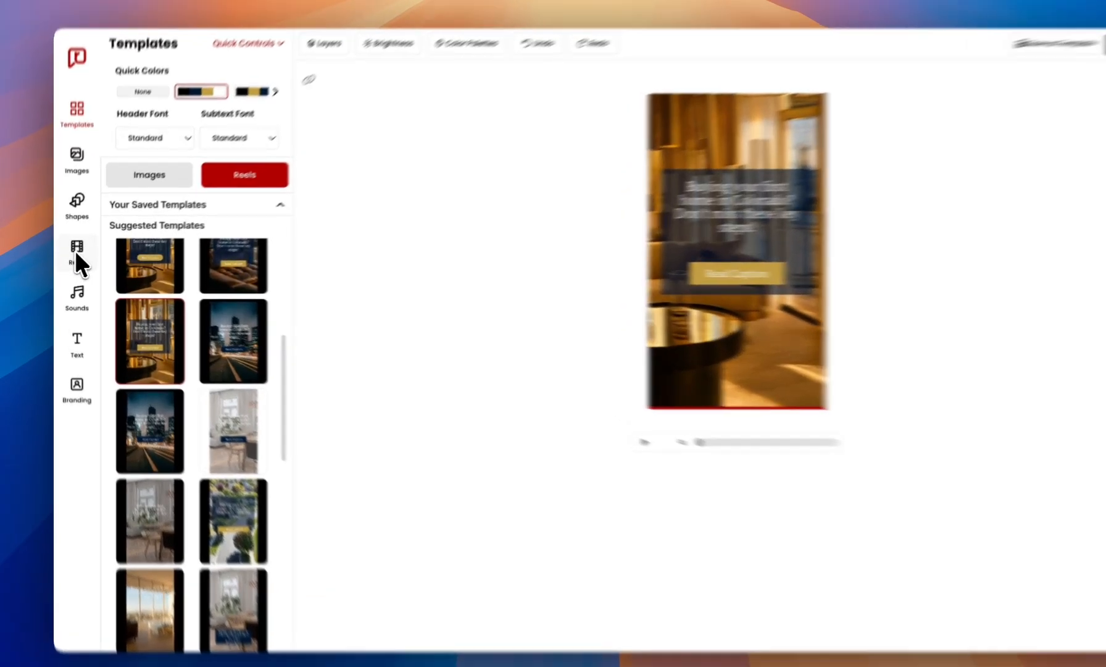
Replace the reel's background video with the white picket fence and red maple tree clip.
click(74, 260)
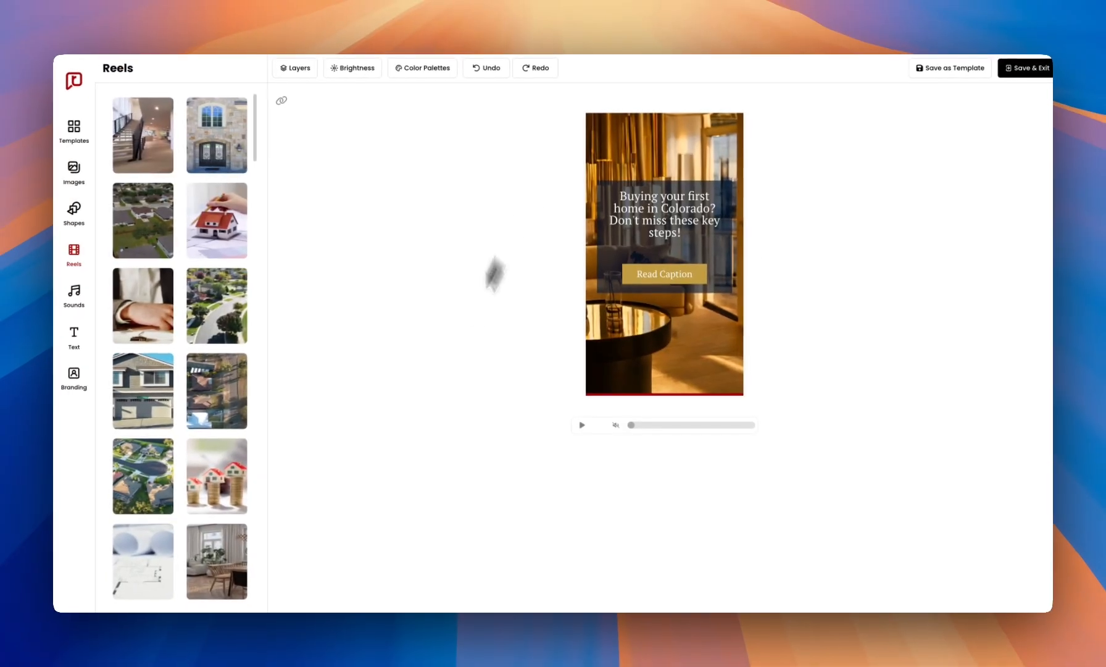
scroll(210, 475, down, 7)
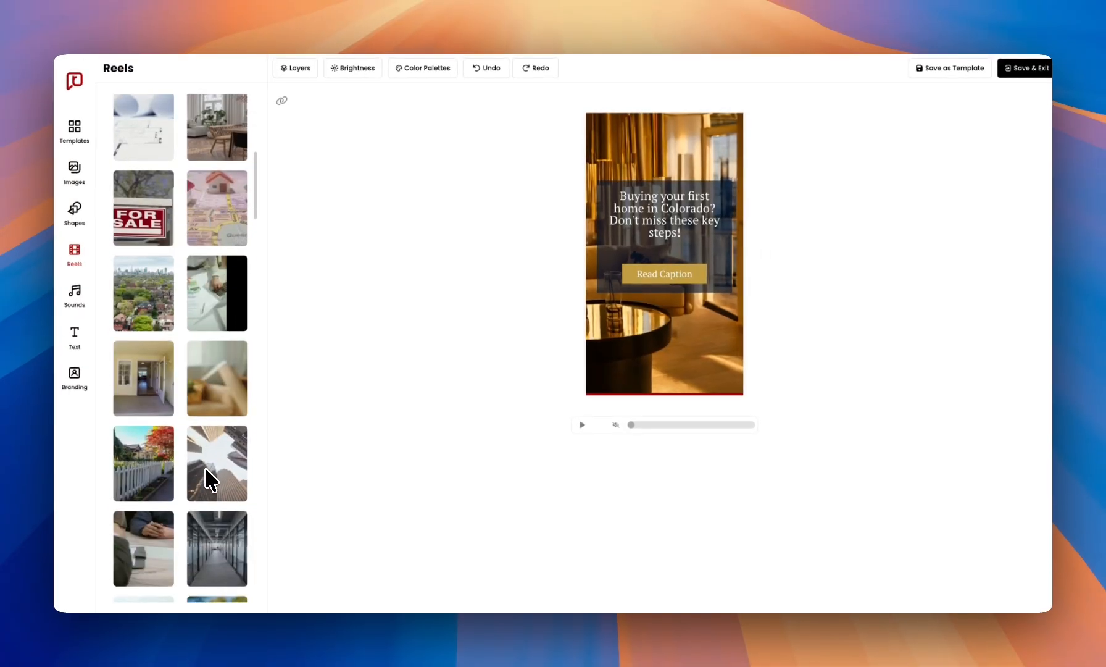
scroll(205, 467, down, 3)
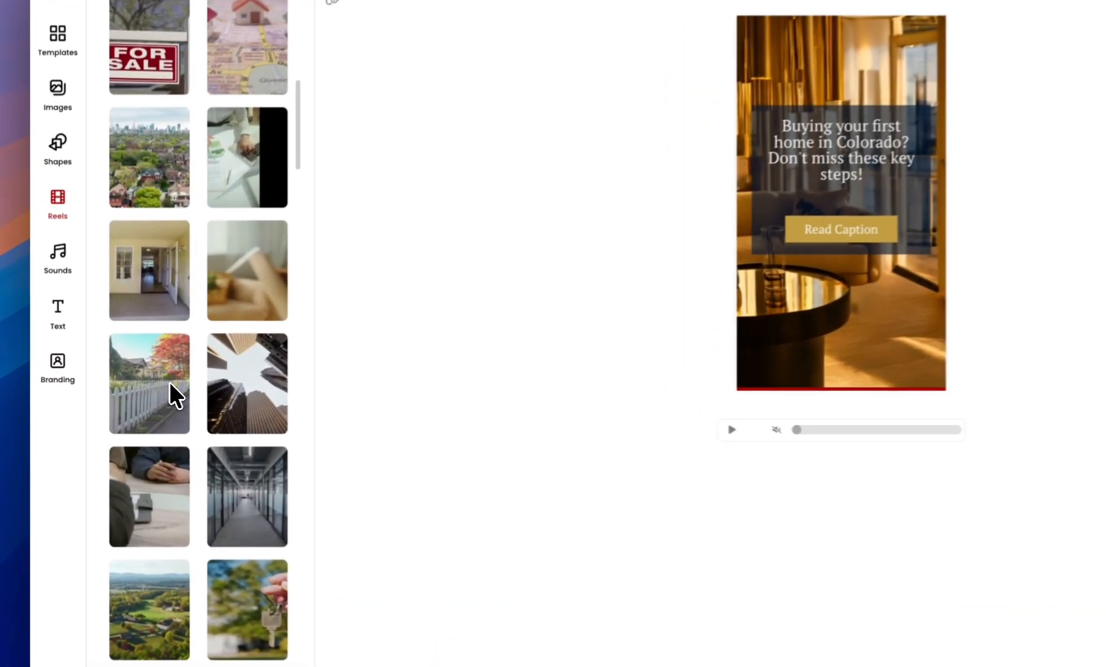
click(158, 389)
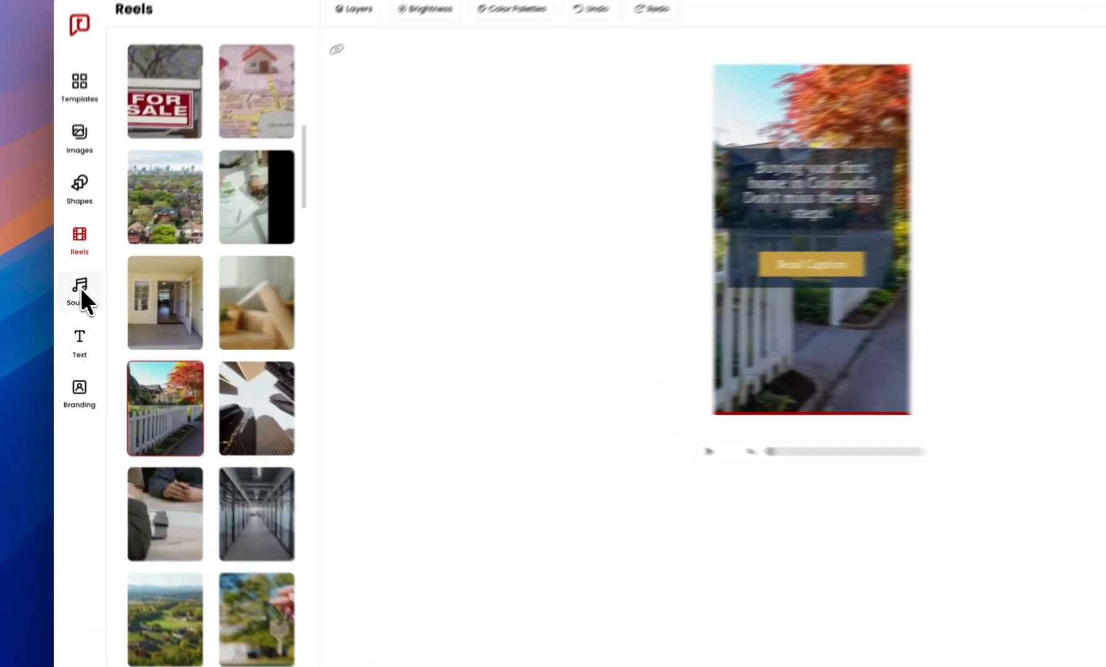
Look through the available background sounds for the reel, filtering them by the Country and Pop genres.
click(81, 290)
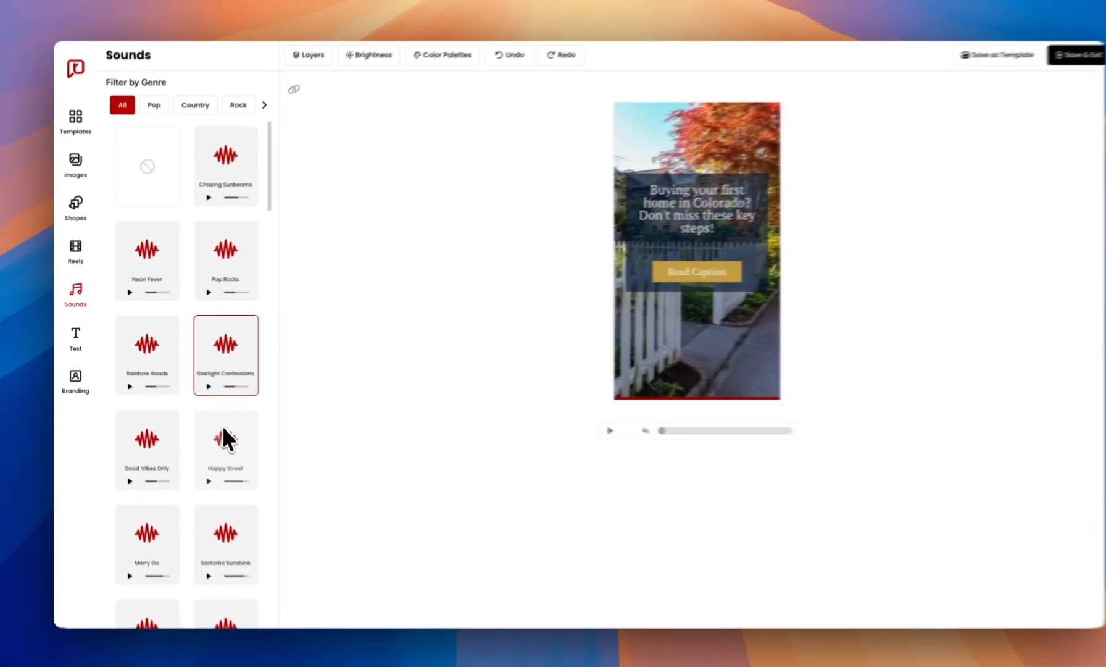
scroll(284, 485, down, 5)
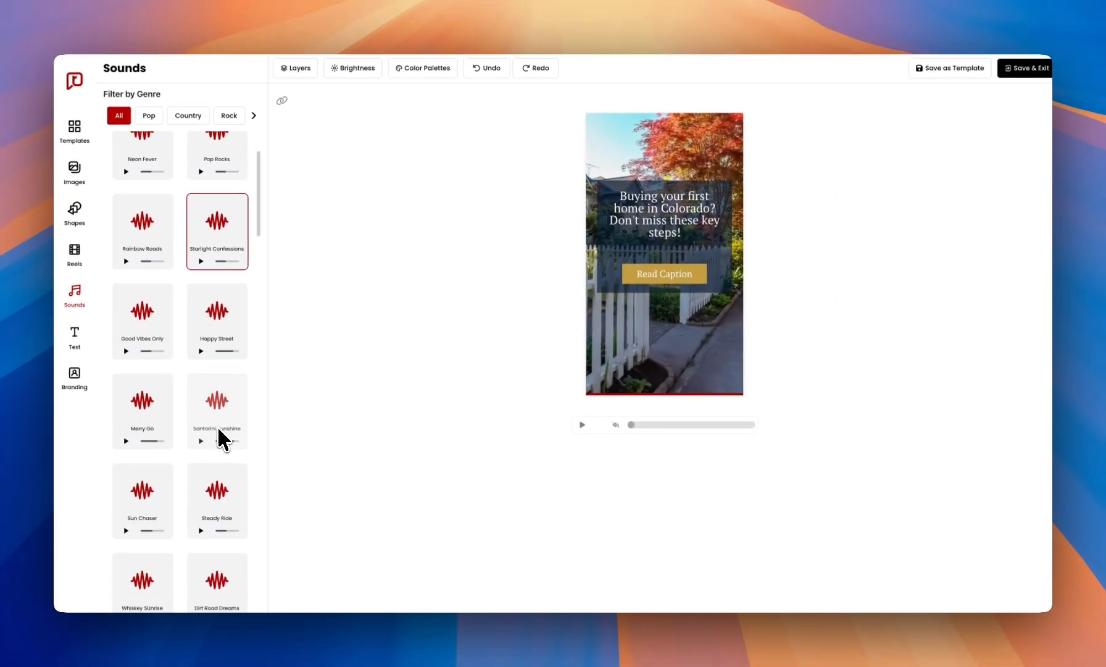
scroll(221, 435, down, 2)
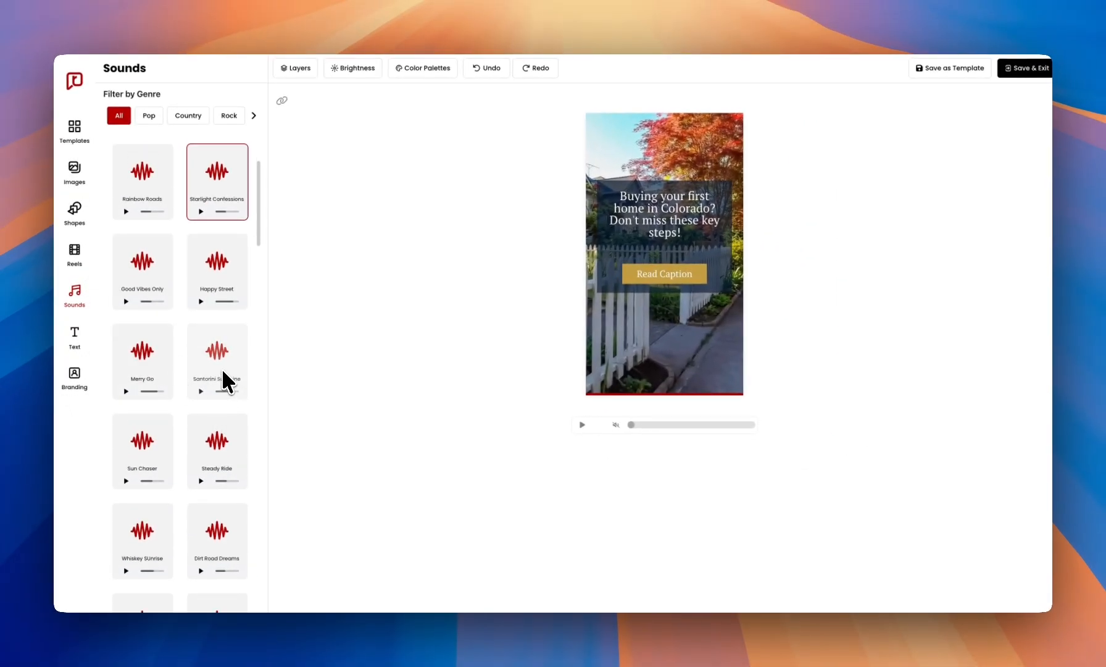
scroll(216, 327, up, 5)
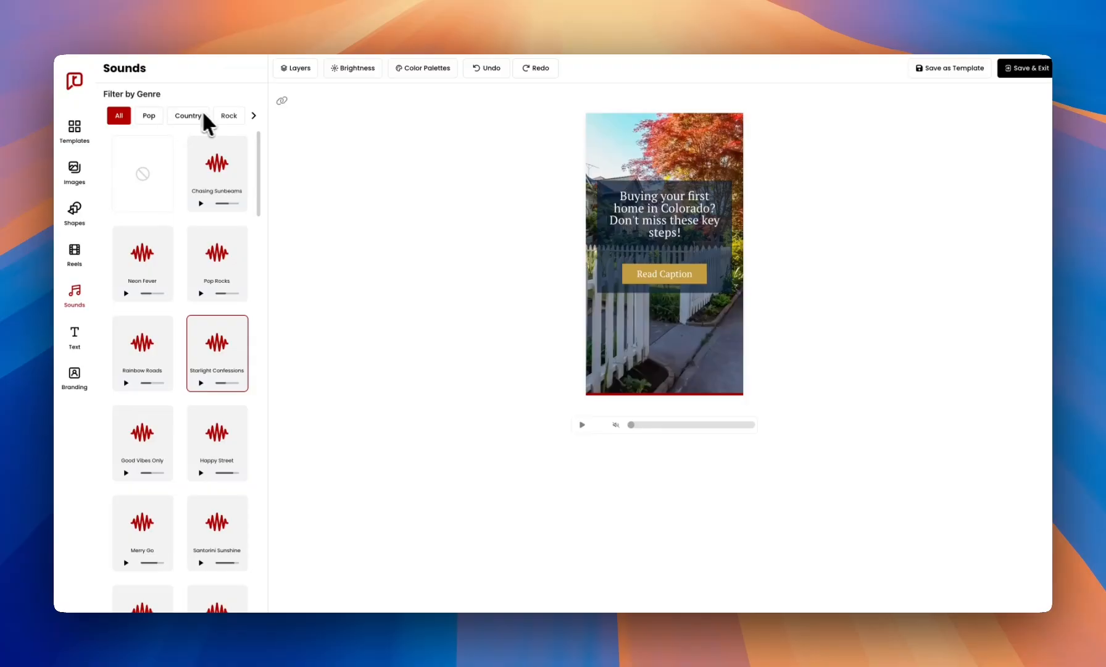
click(184, 117)
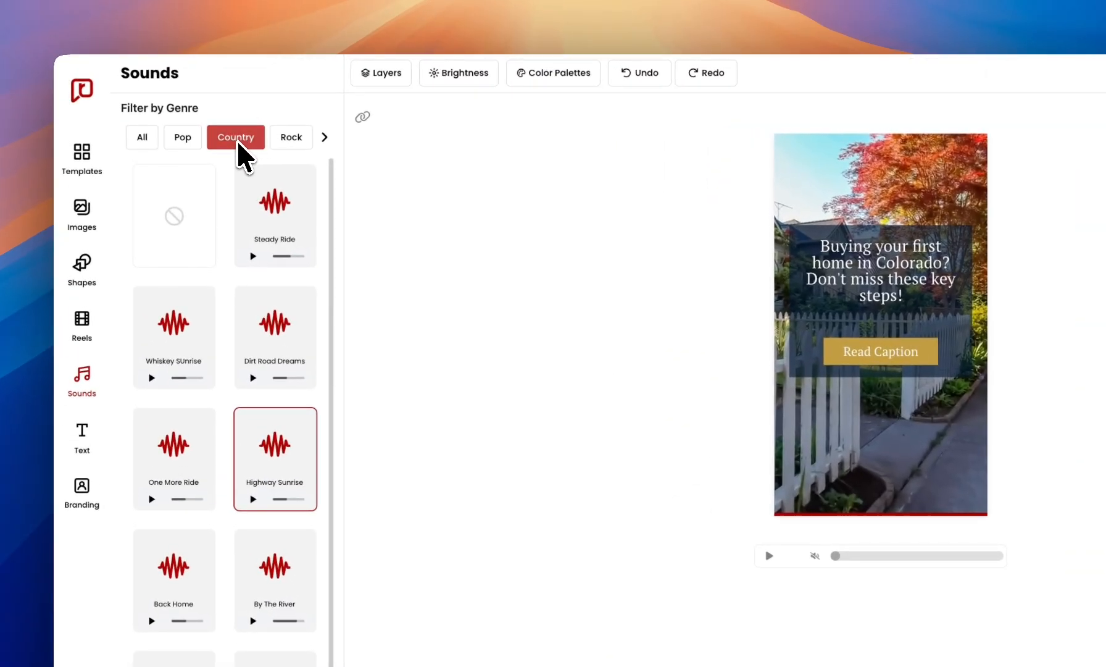
scroll(227, 482, down, 2)
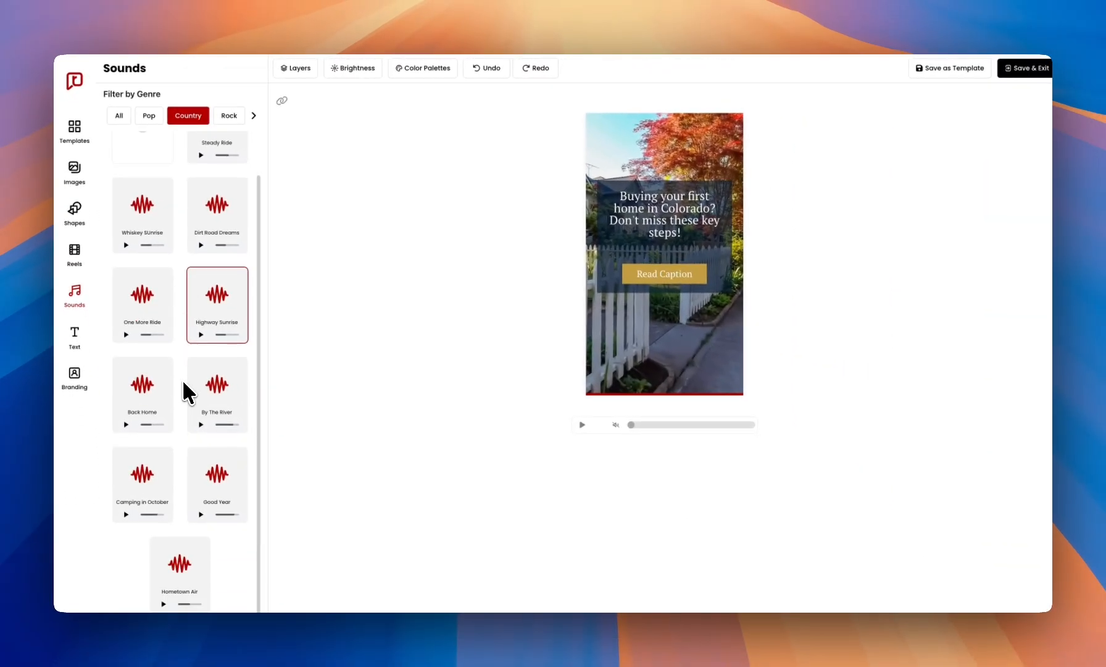
scroll(183, 383, up, 2)
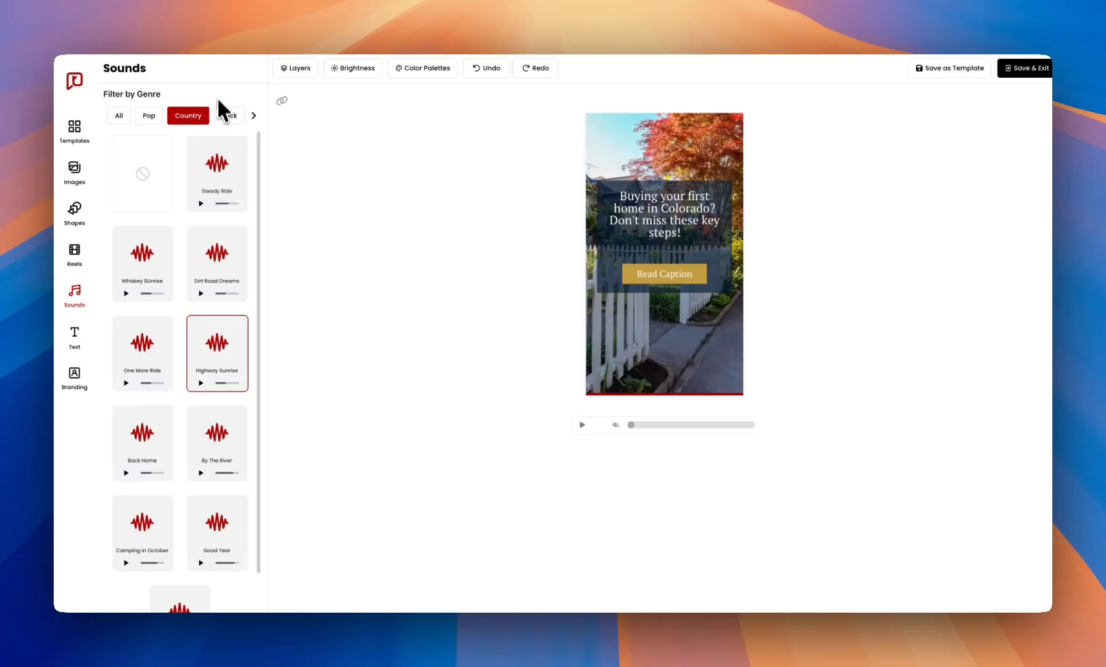
scroll(205, 116, right, 3)
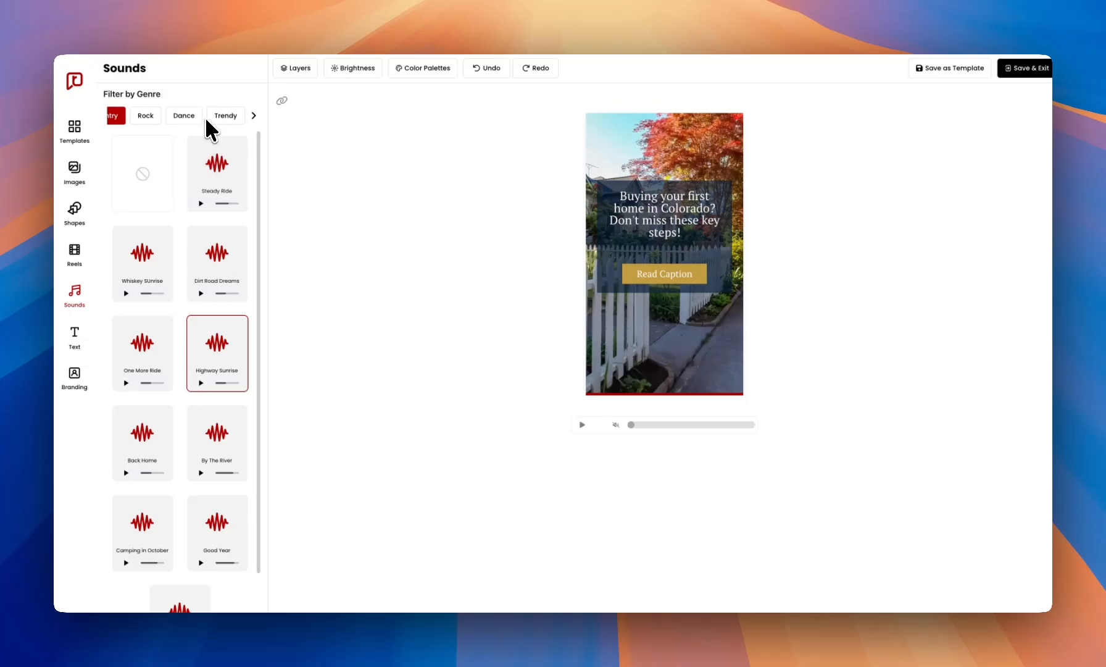
scroll(205, 117, left, 3)
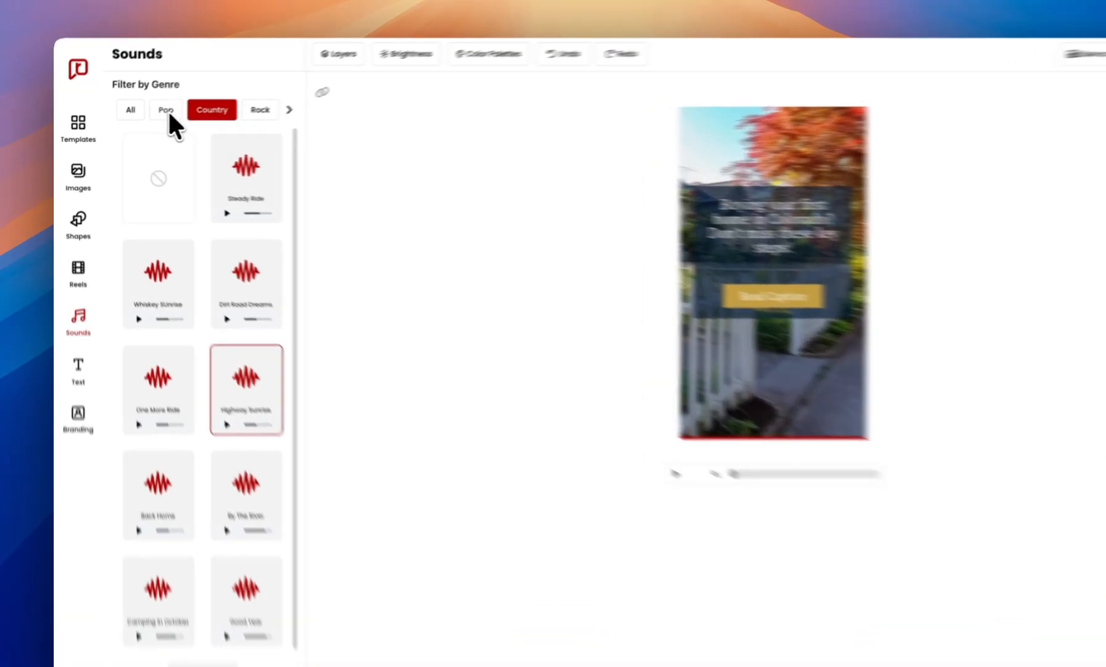
click(154, 119)
scroll(180, 344, down, 1)
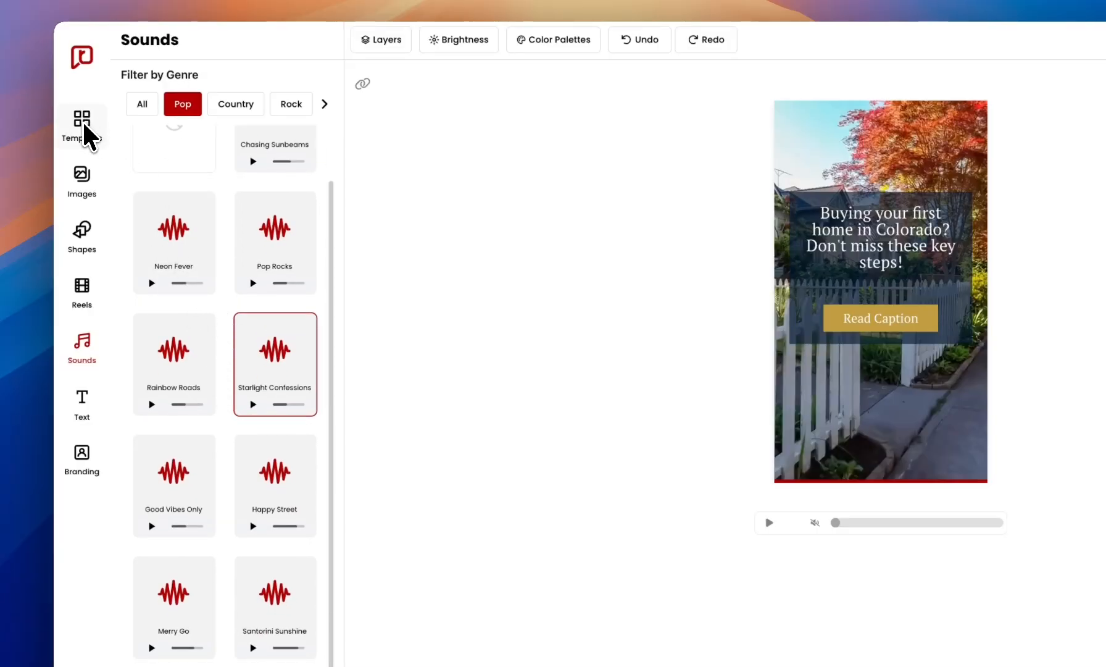
Switch back to the image templates and apply the suggested "New Trends" template to the carousel.
click(85, 127)
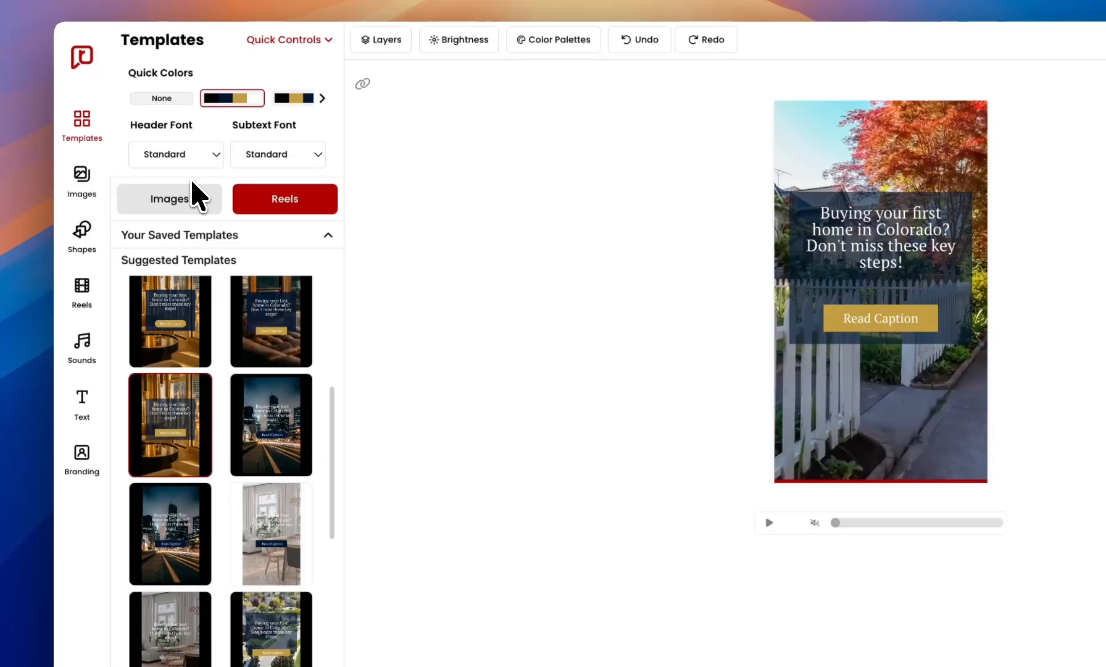
click(169, 200)
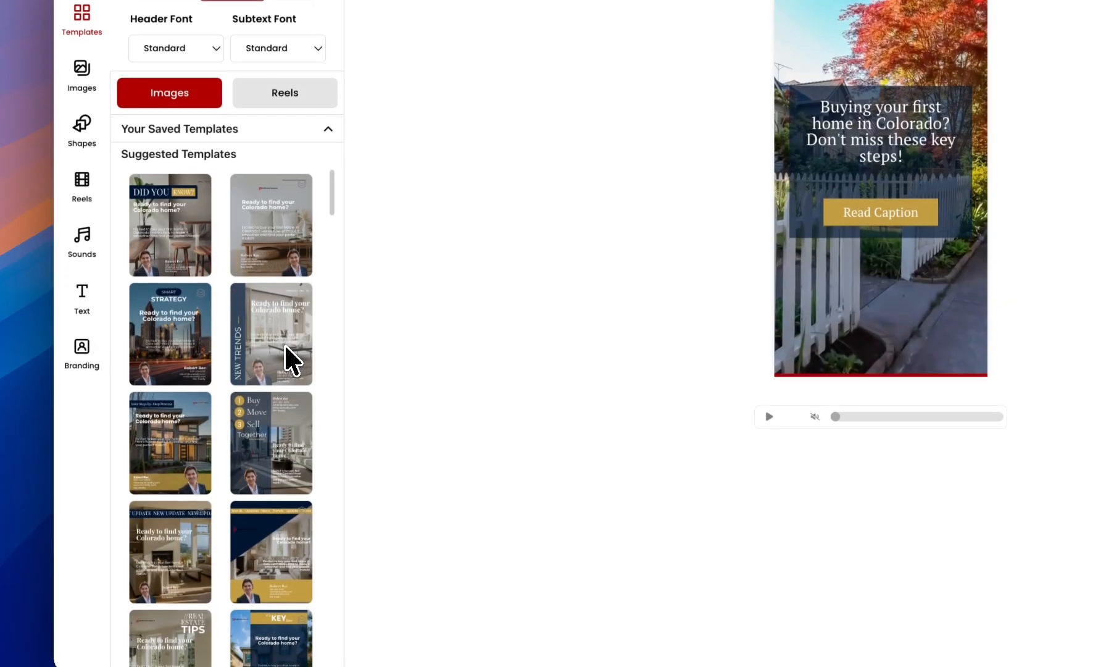
click(285, 454)
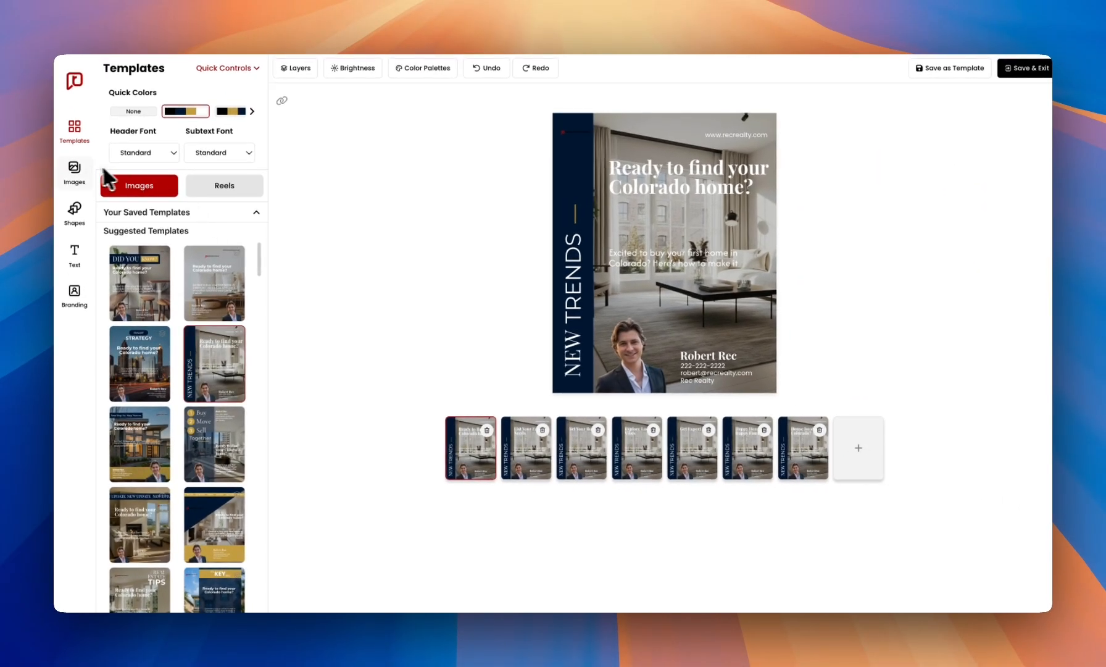
Apply the "Buy Move Sell Together" template to the carousel and recolor it with the black, gold and navy quick color palette.
scroll(182, 491, down, 3)
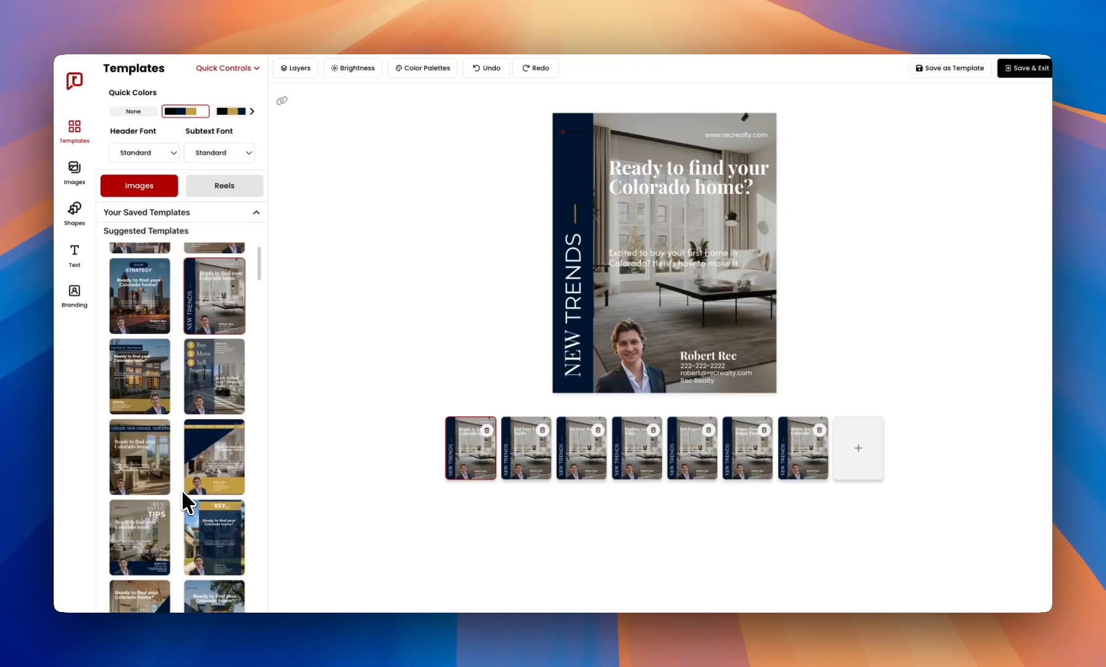
scroll(181, 489, up, 3)
click(213, 444)
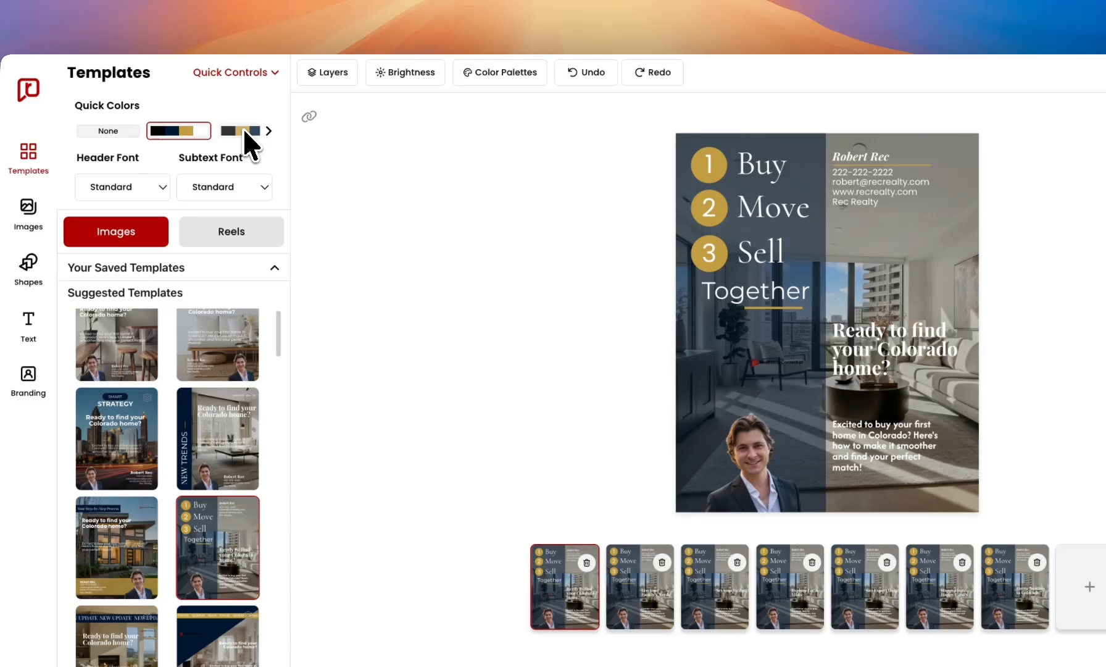
click(286, 85)
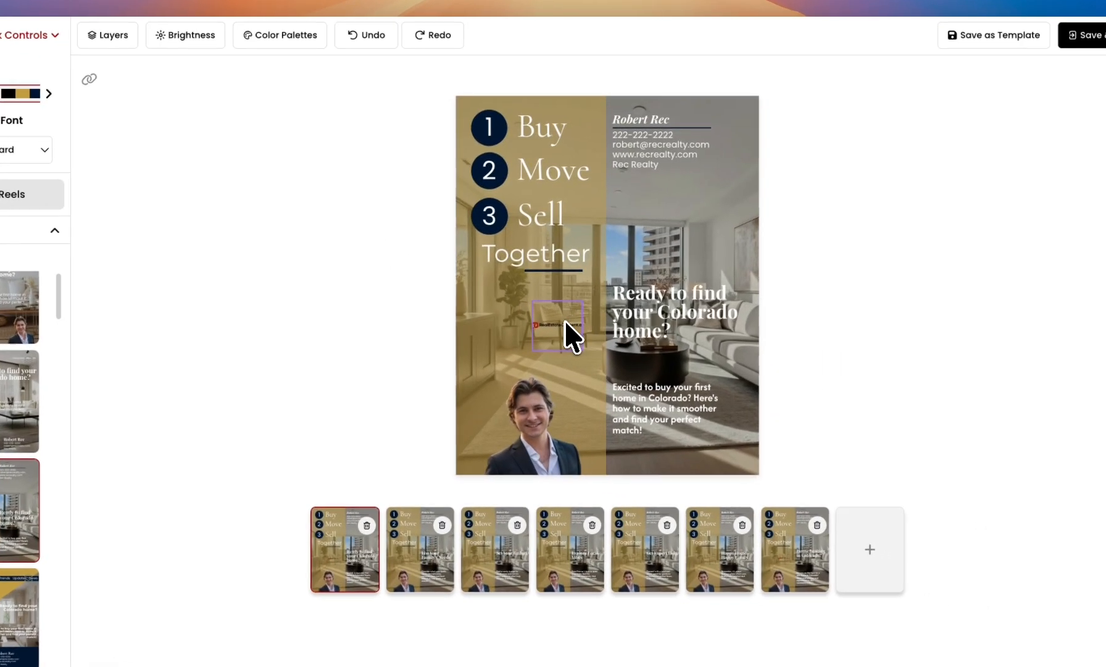
Move the small company logo slightly to the left within the first slide's gold panel and deselect it.
click(779, 360)
drag(559, 321, 534, 320)
click(879, 264)
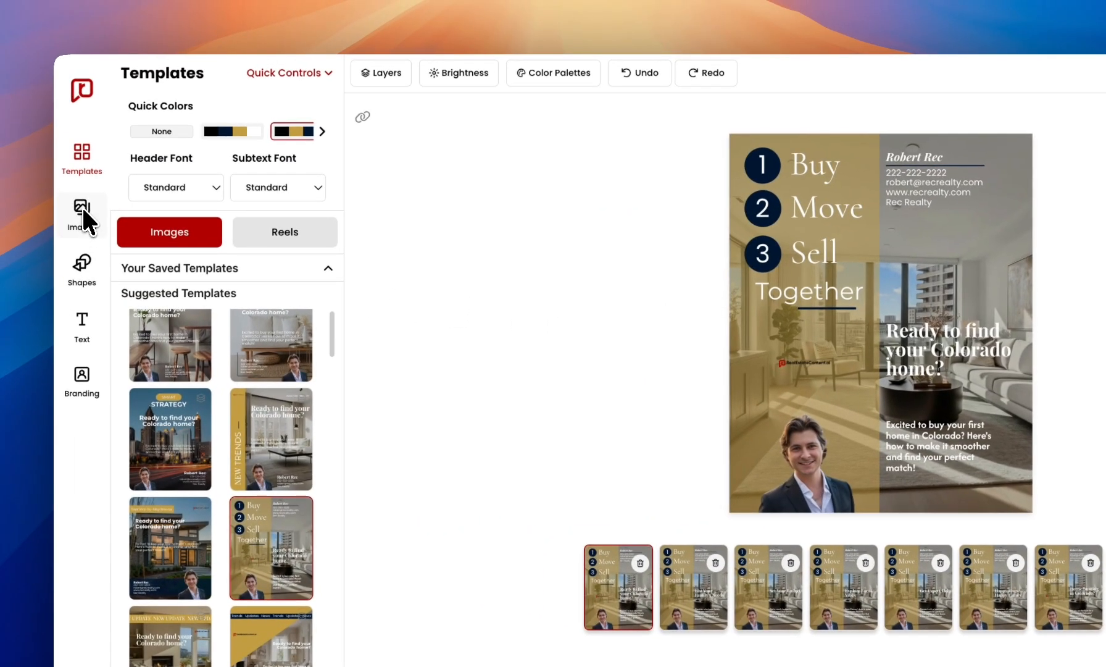
Look through the stock image library and its search and category filter options.
click(81, 206)
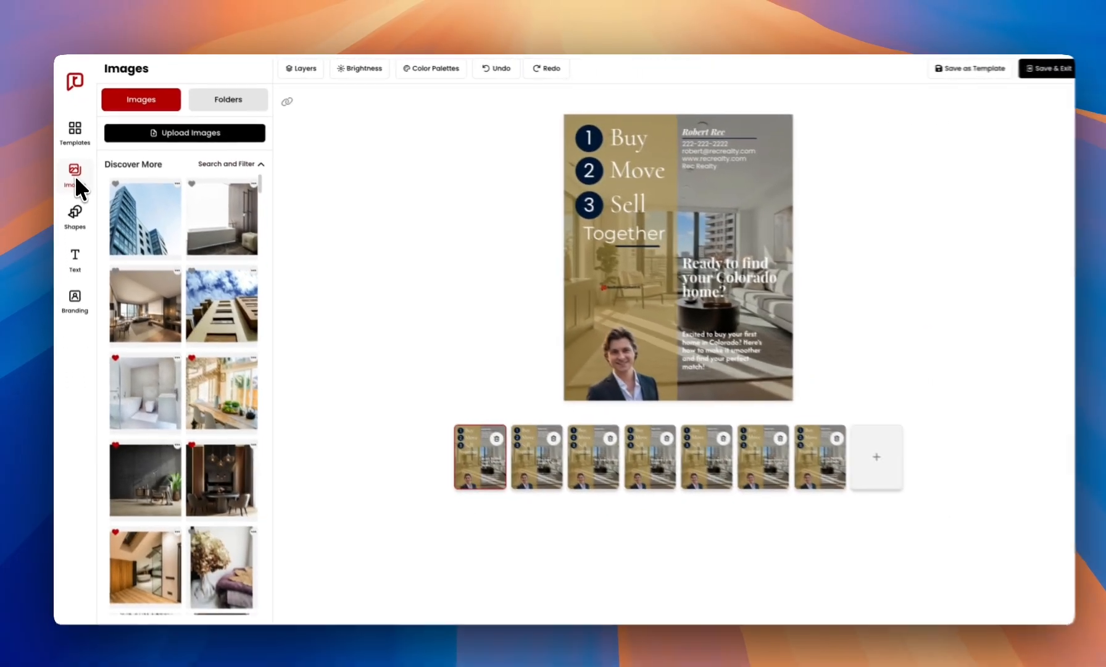
scroll(267, 501, down, 10)
scroll(211, 385, down, 5)
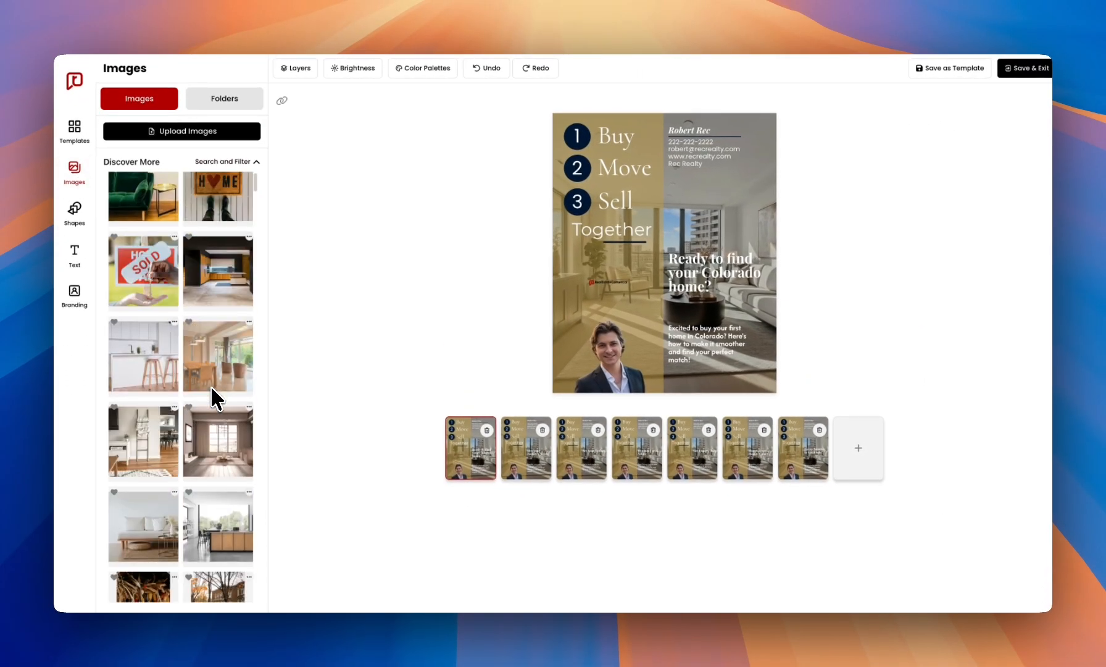
scroll(211, 385, up, 3)
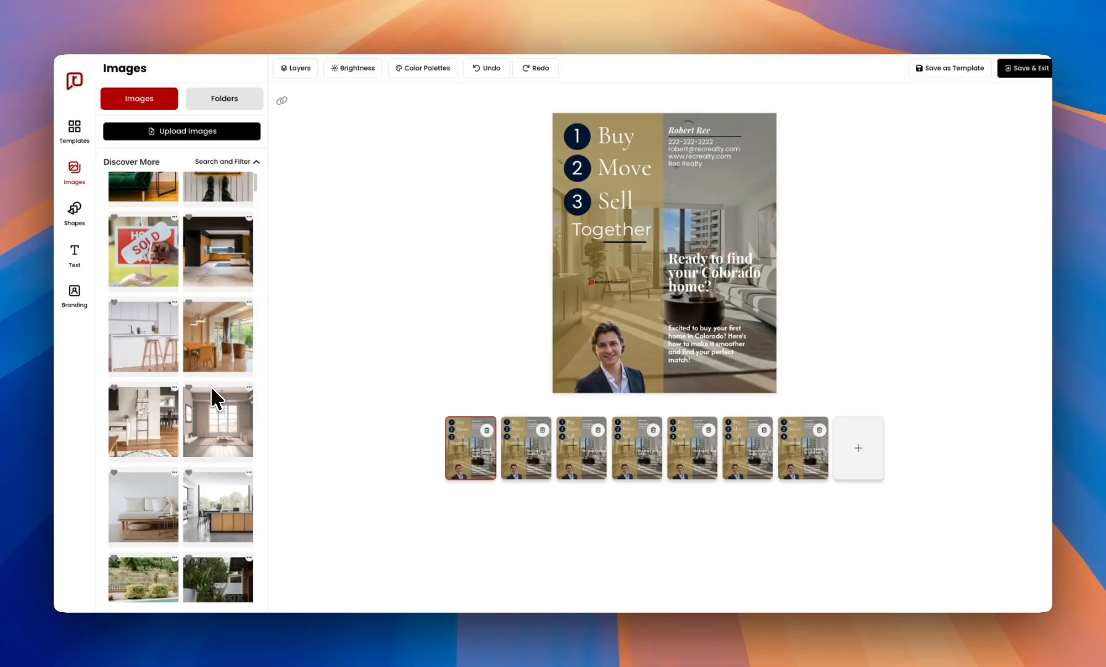
scroll(197, 501, down, 2)
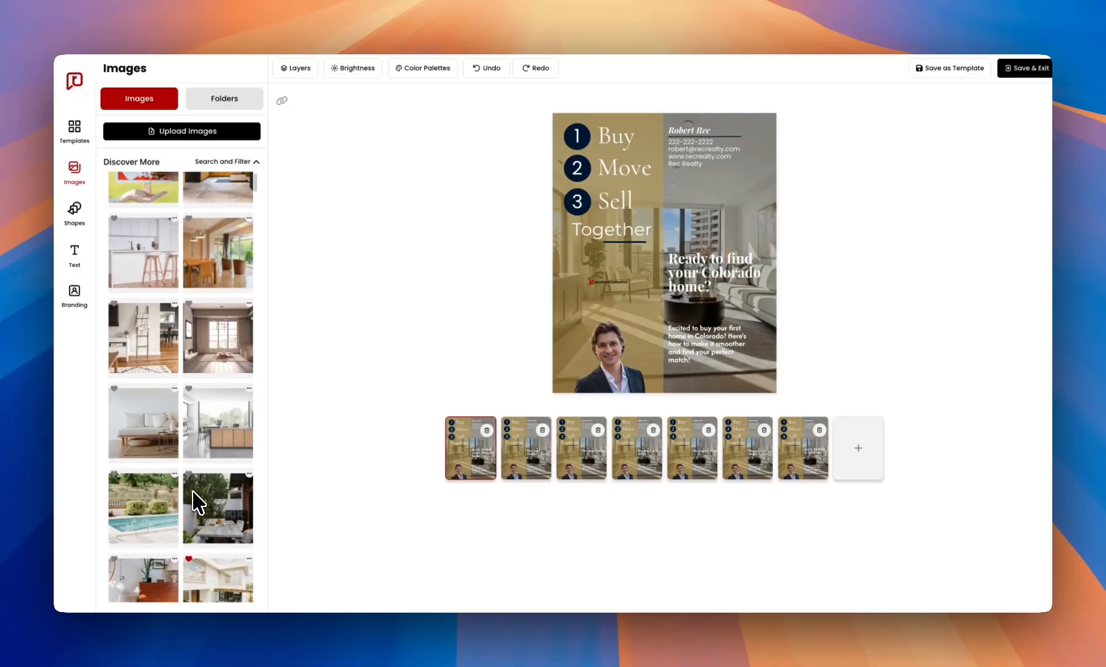
scroll(198, 501, up, 10)
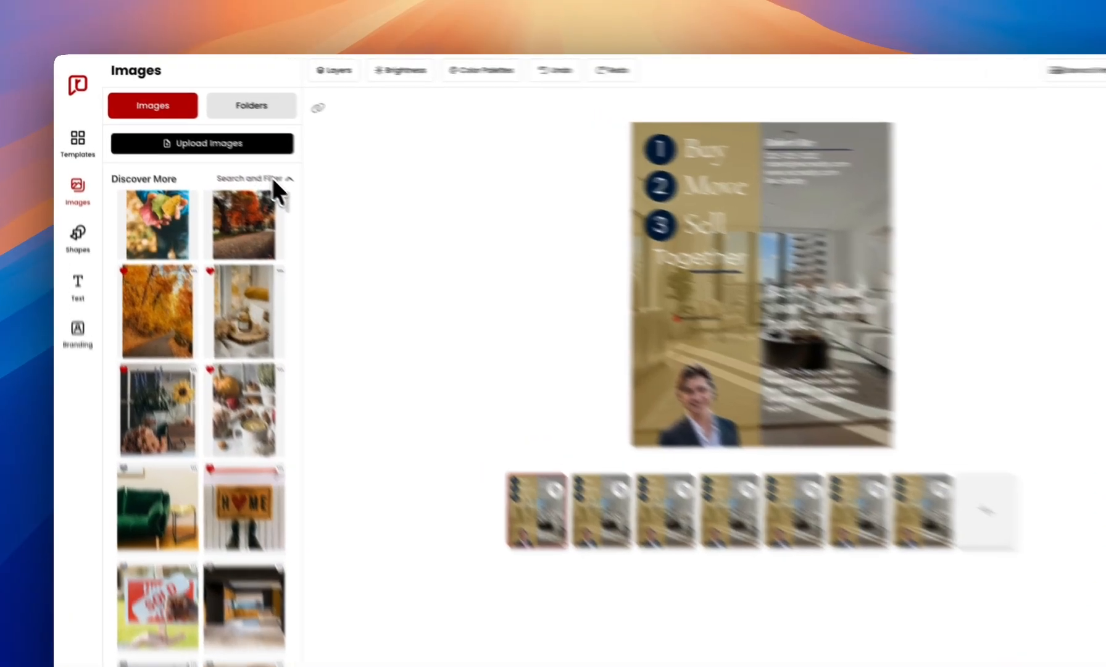
click(231, 162)
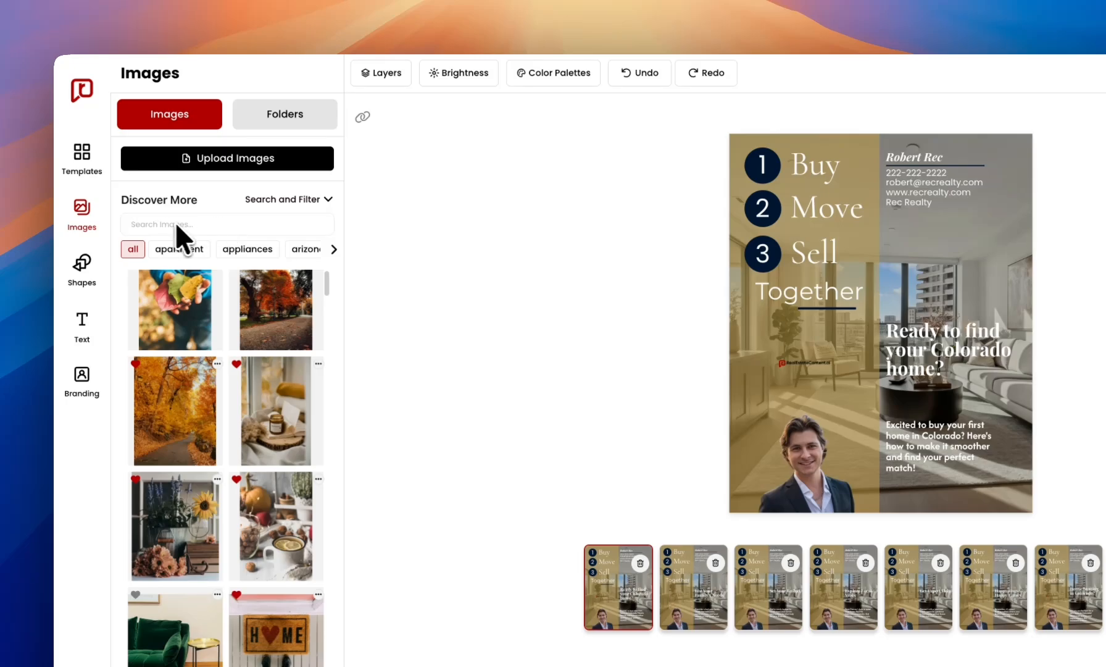
scroll(212, 250, right, 3)
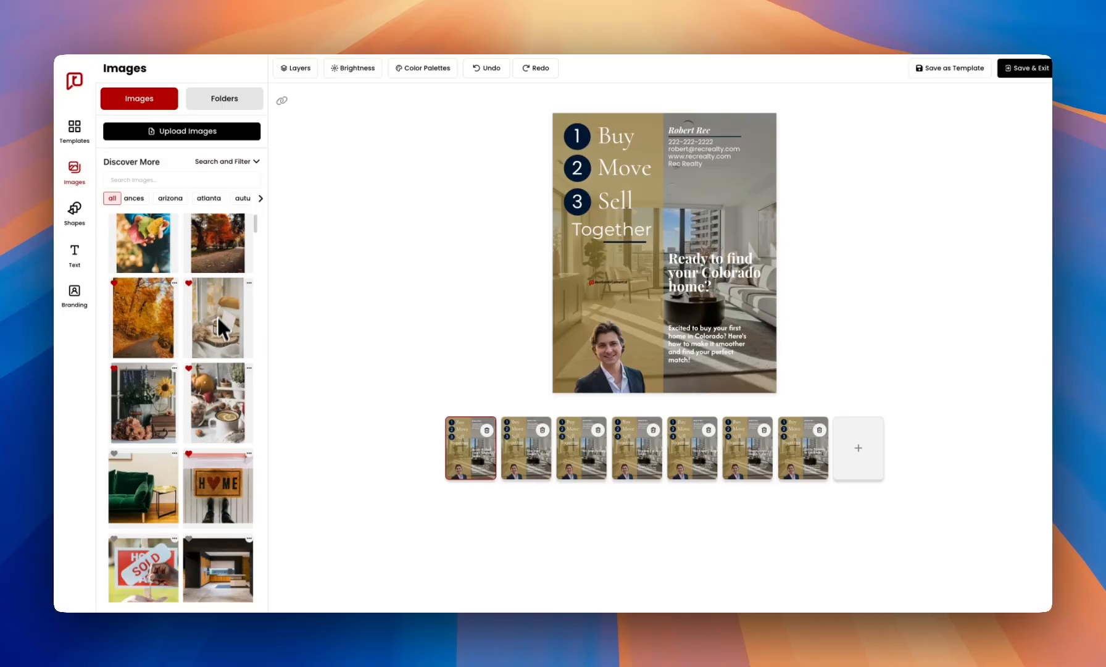
Set the photo of the wood-clad house with a swimming pool as the background of all carousel slides.
scroll(216, 329, down, 10)
scroll(215, 331, down, 5)
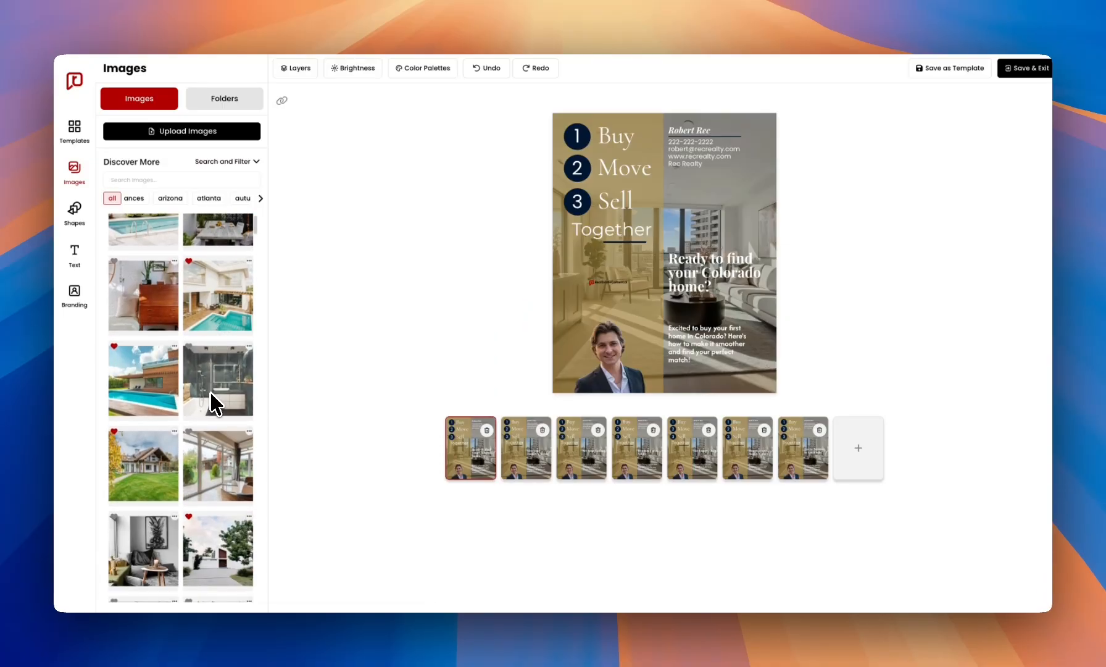
click(175, 345)
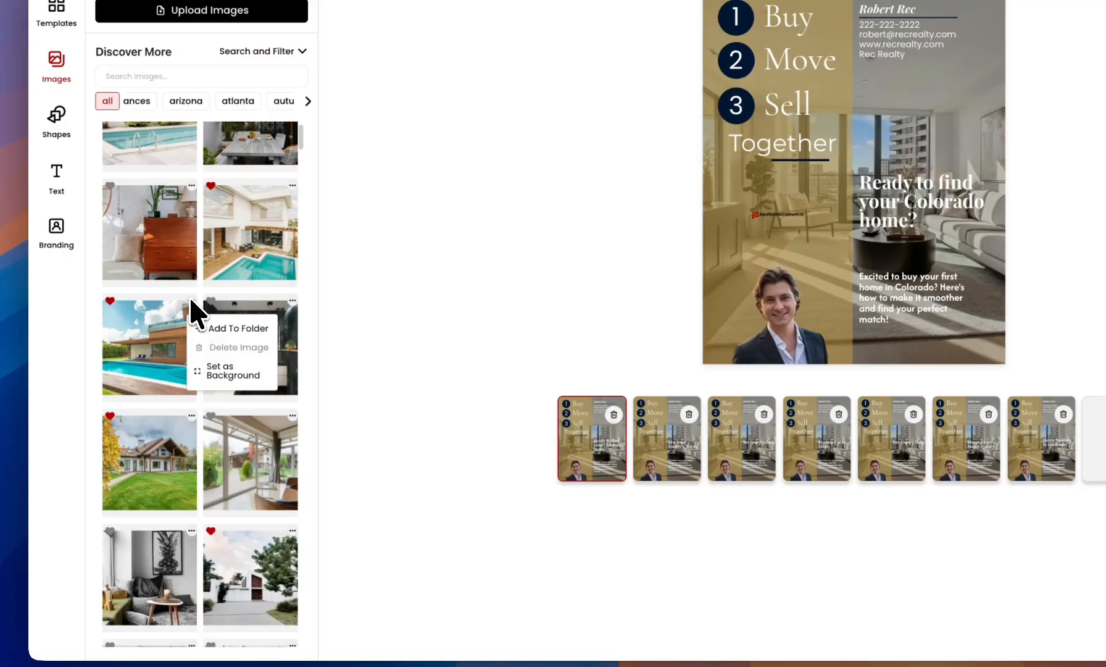
click(215, 371)
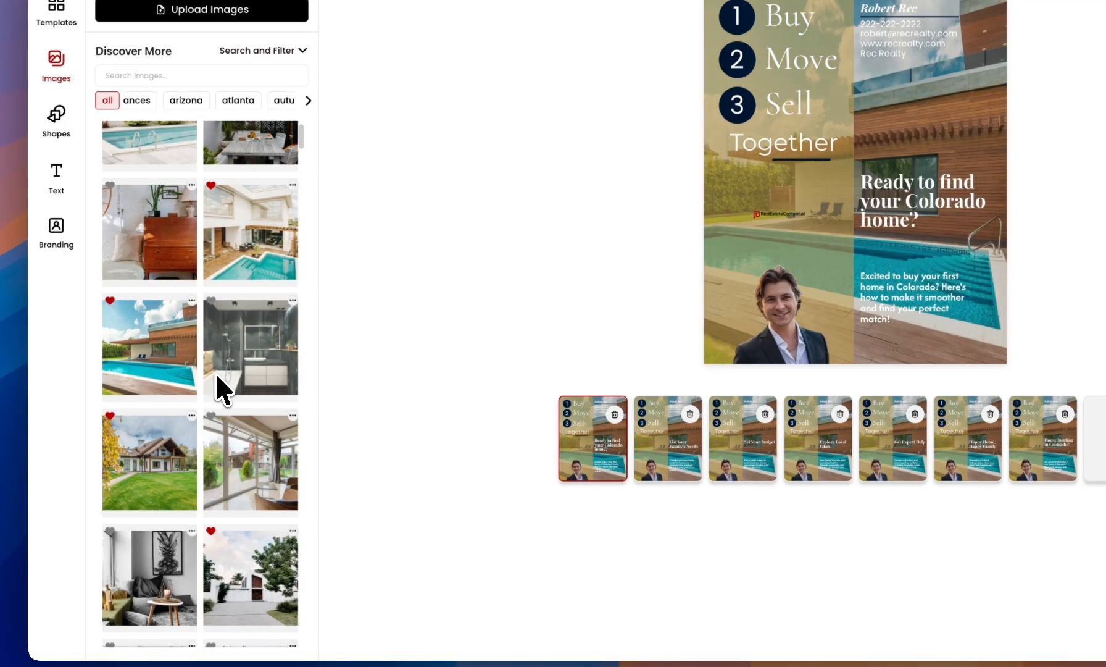
Try the grey living room with pineapple artwork and the house on a green lawn as the background of all slides.
scroll(227, 446, down, 2)
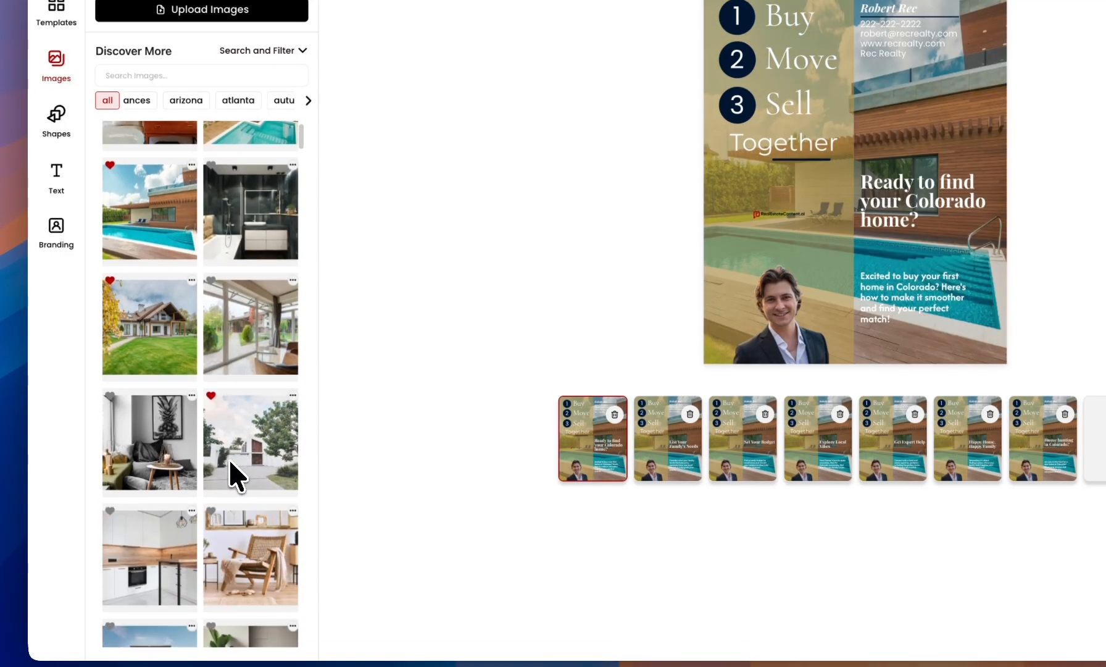
click(191, 360)
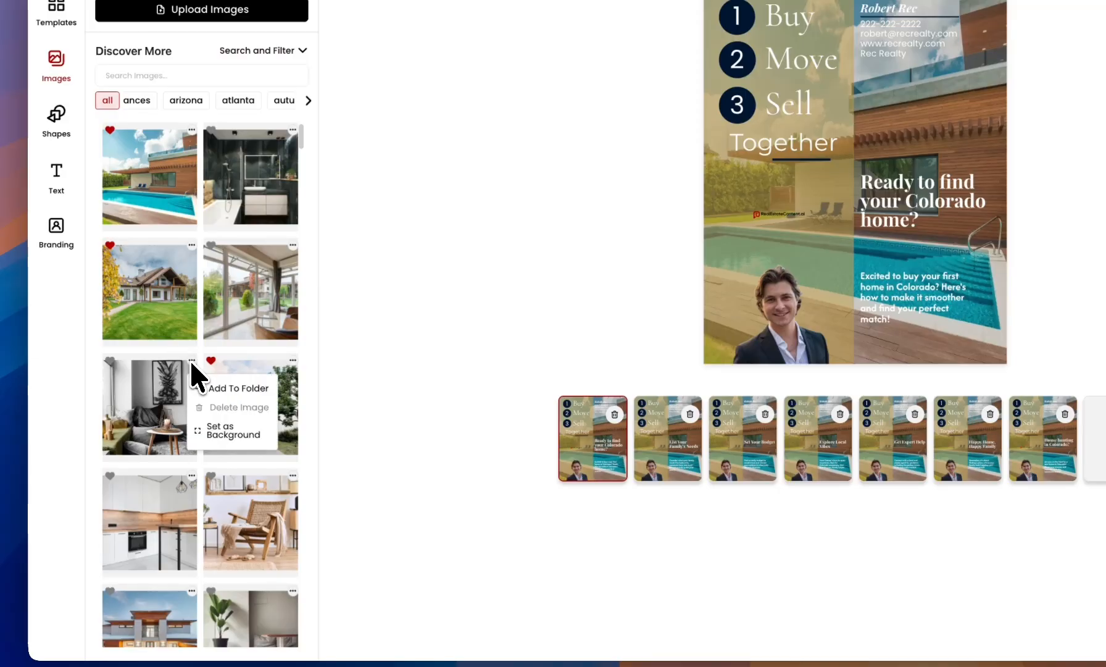
click(218, 432)
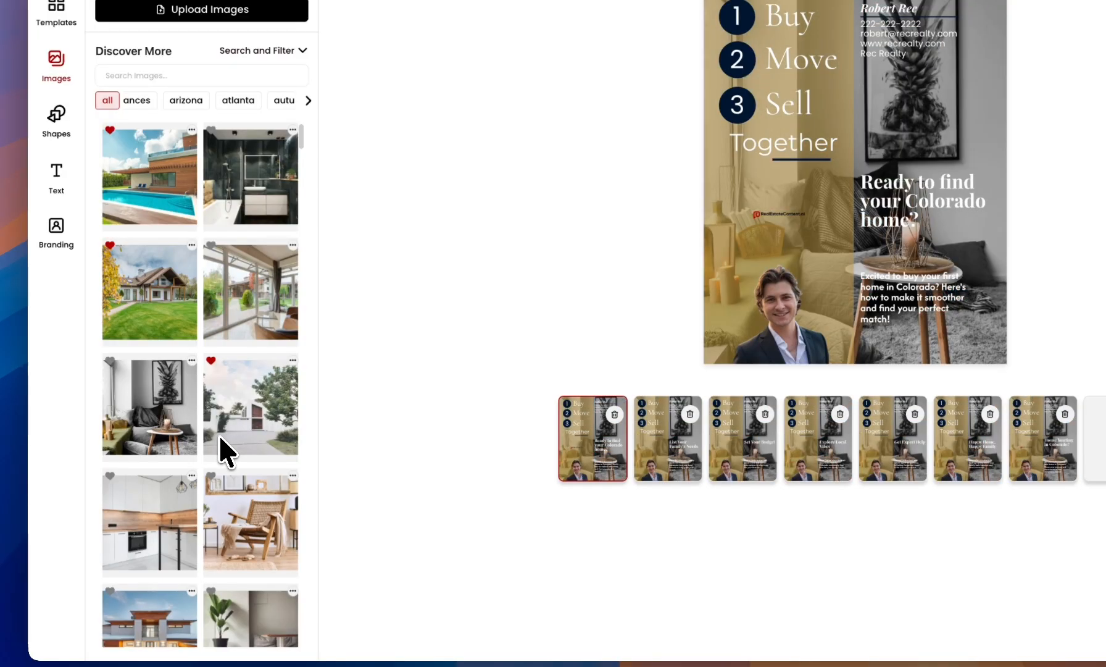
click(191, 245)
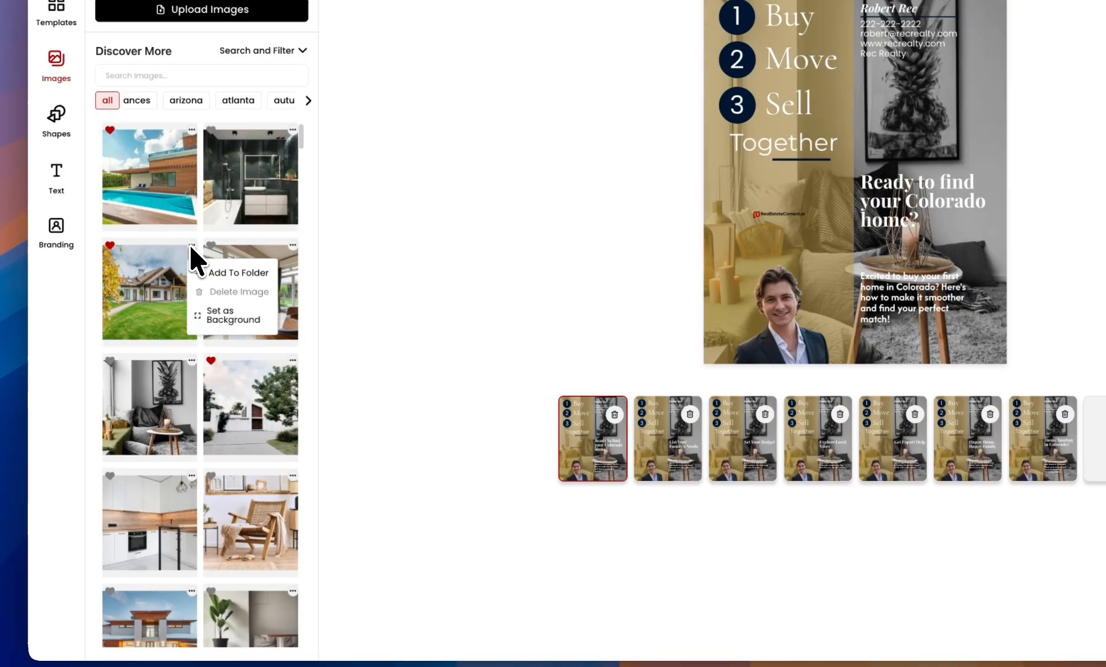
click(217, 324)
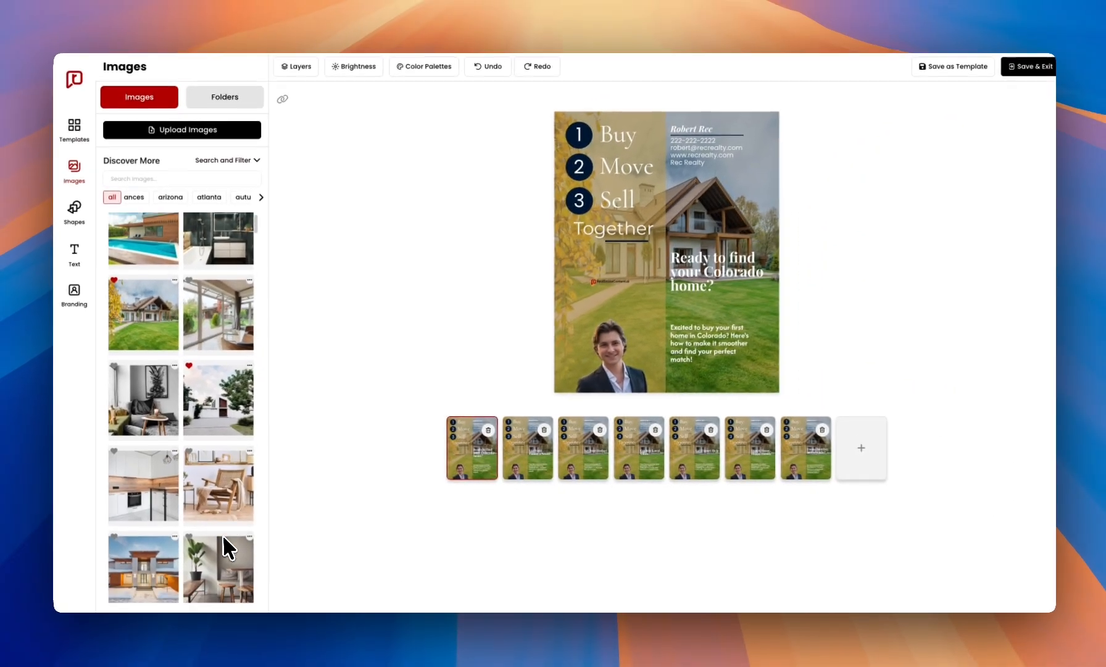
Set the photo of the wooden stools and potted plant as the background of all slides.
scroll(273, 531, down, 2)
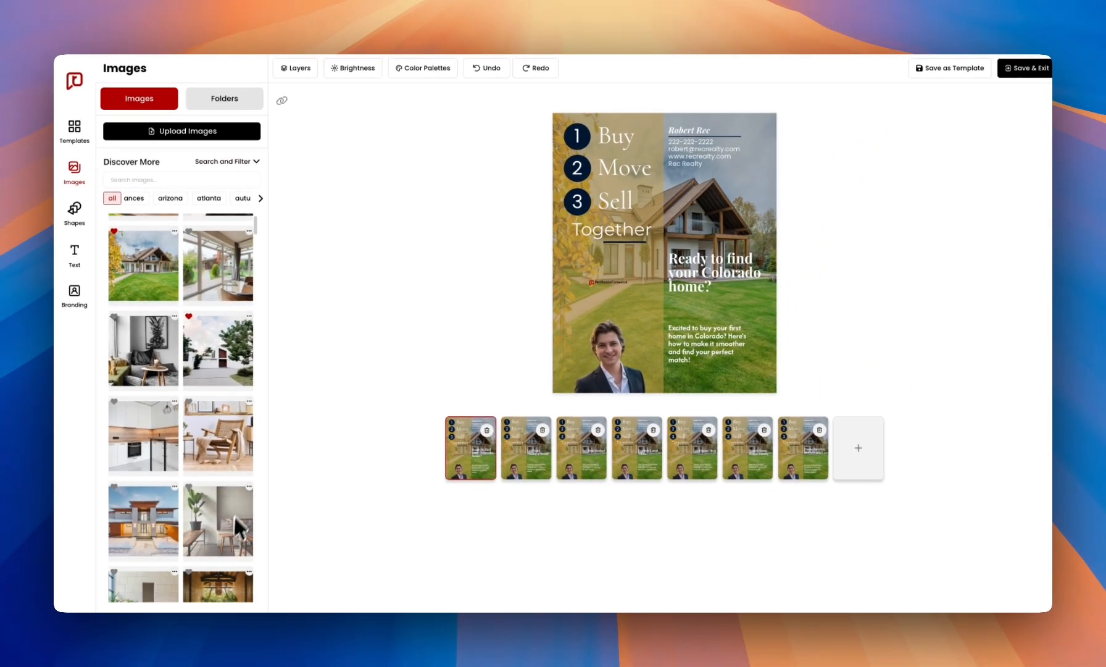
click(249, 486)
click(268, 535)
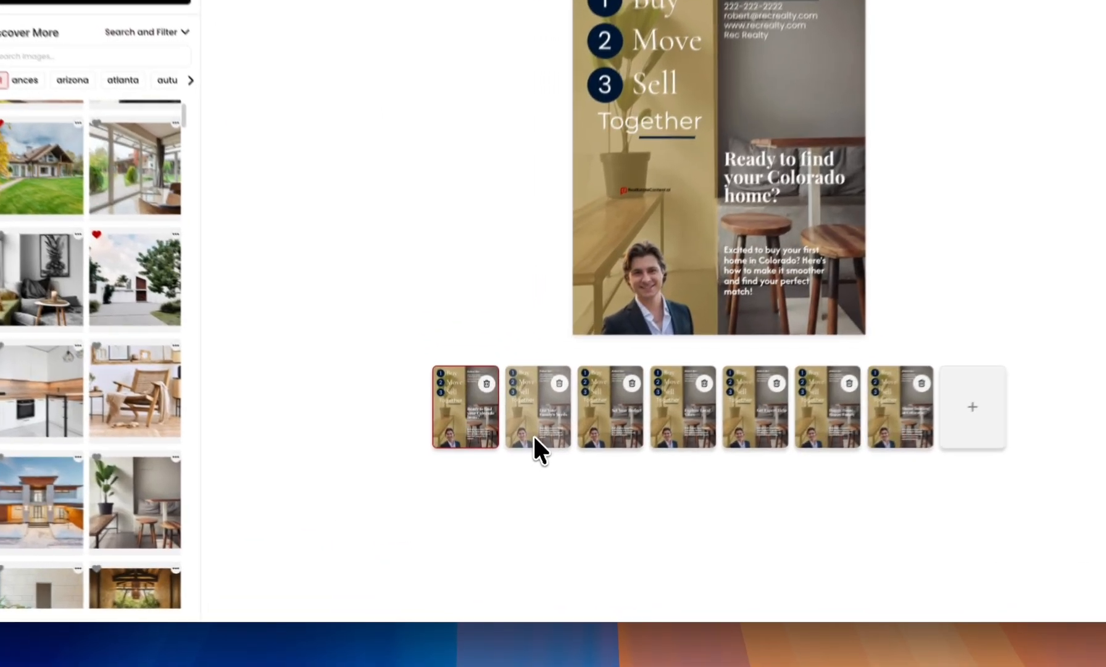
Unlink the slides, give only the "List Your Family's Needs" slide the grey pineapple-artwork living room background, and compare it with the first slide.
click(522, 469)
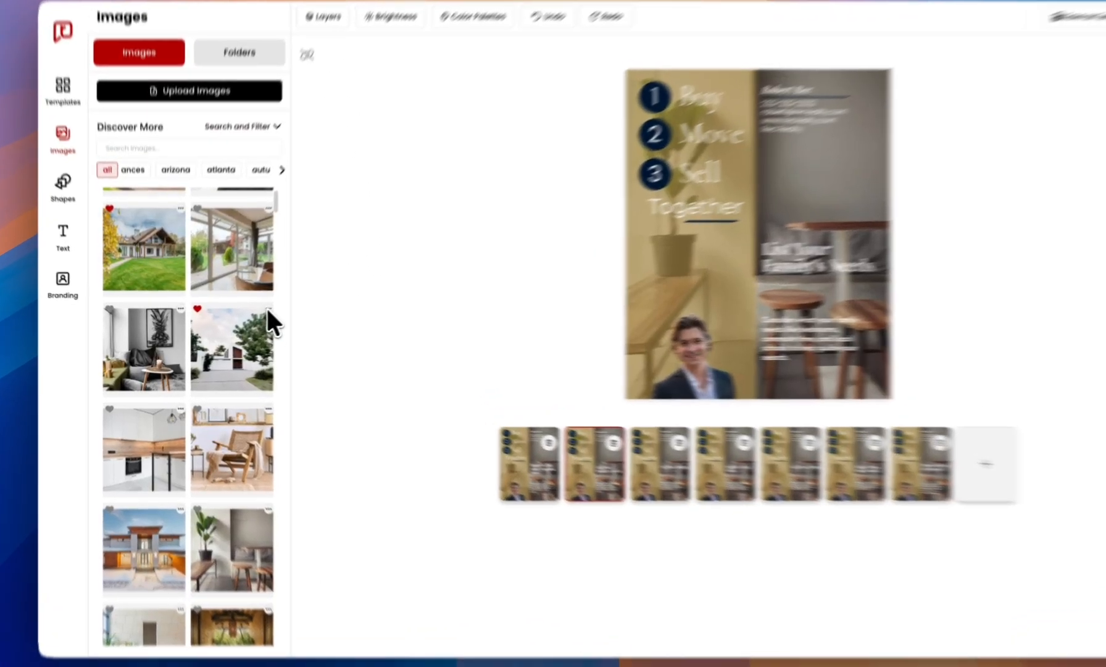
click(249, 315)
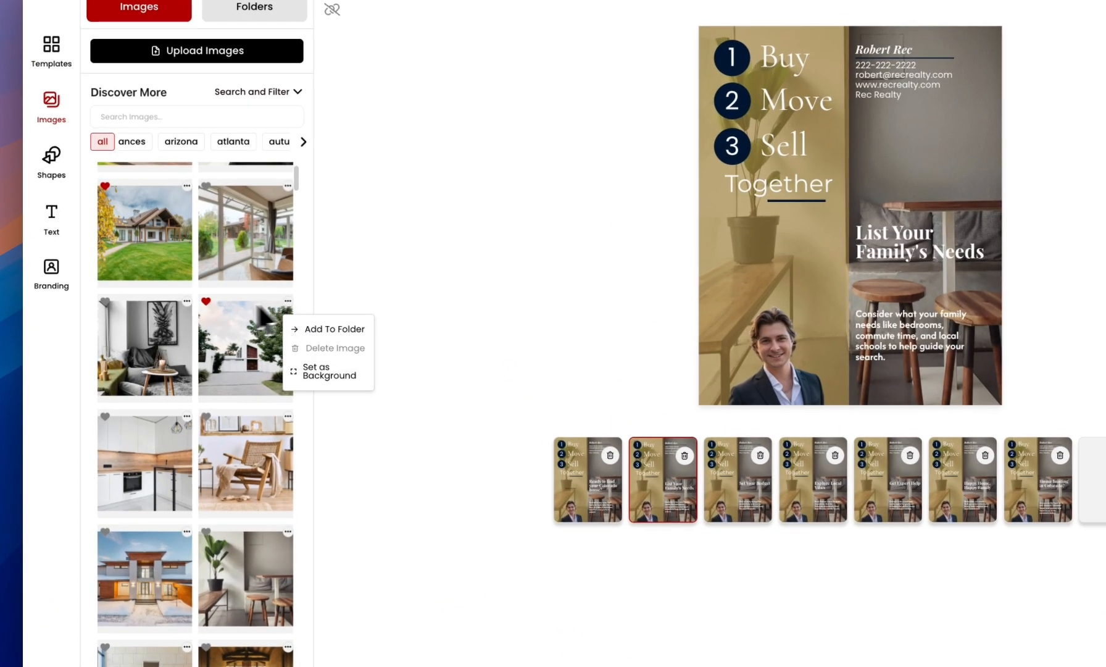
click(186, 301)
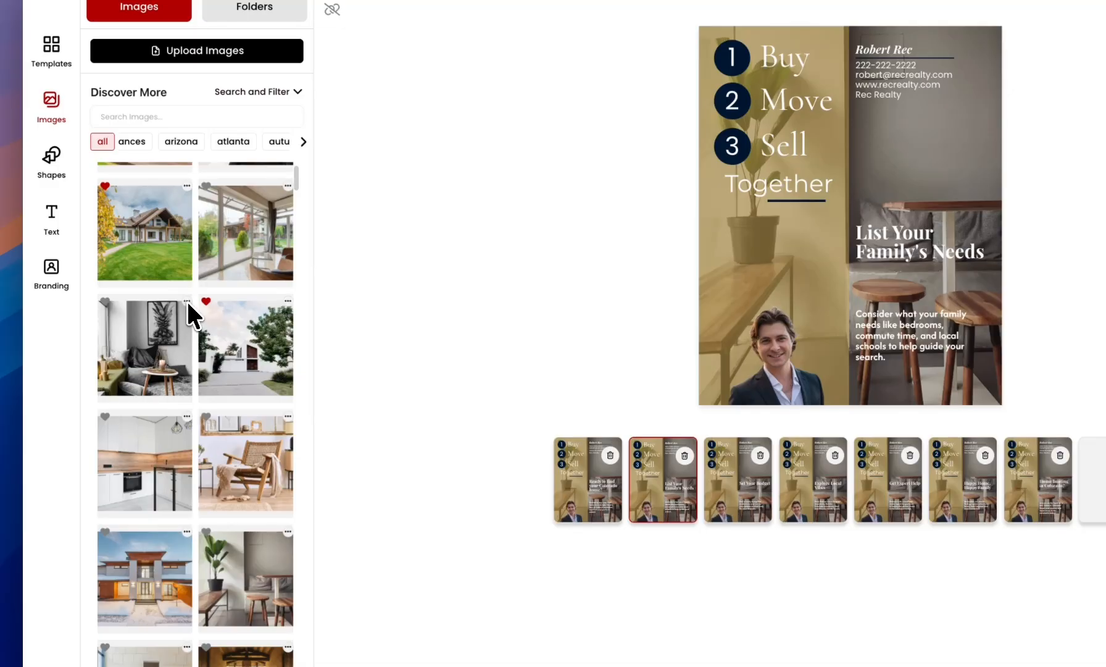
click(187, 300)
click(213, 373)
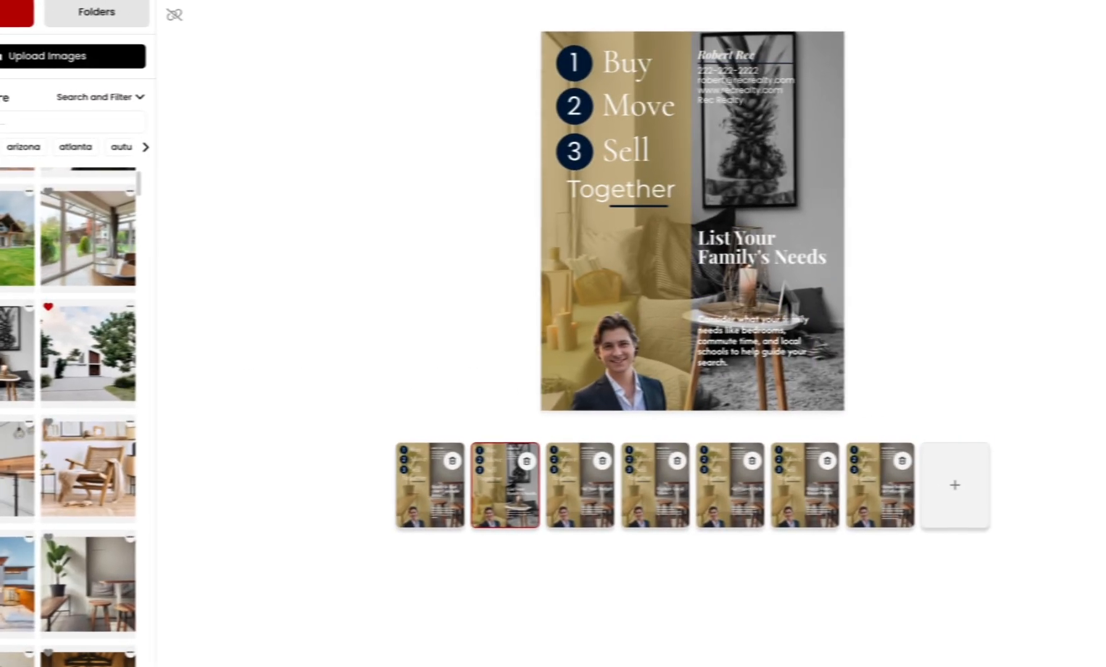
click(608, 480)
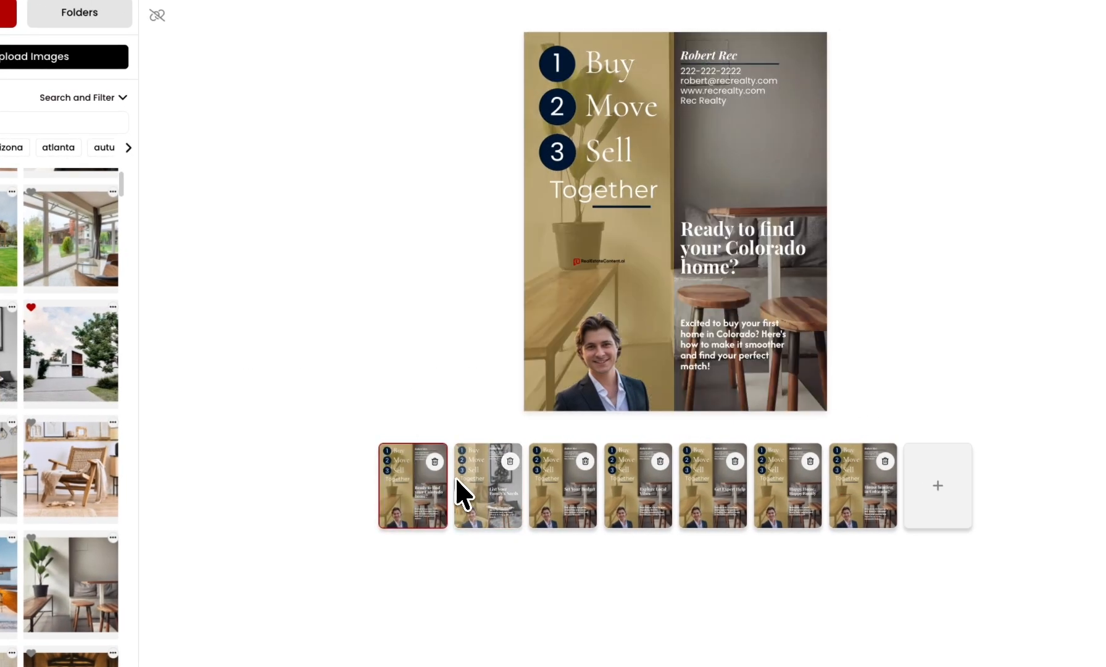
click(484, 513)
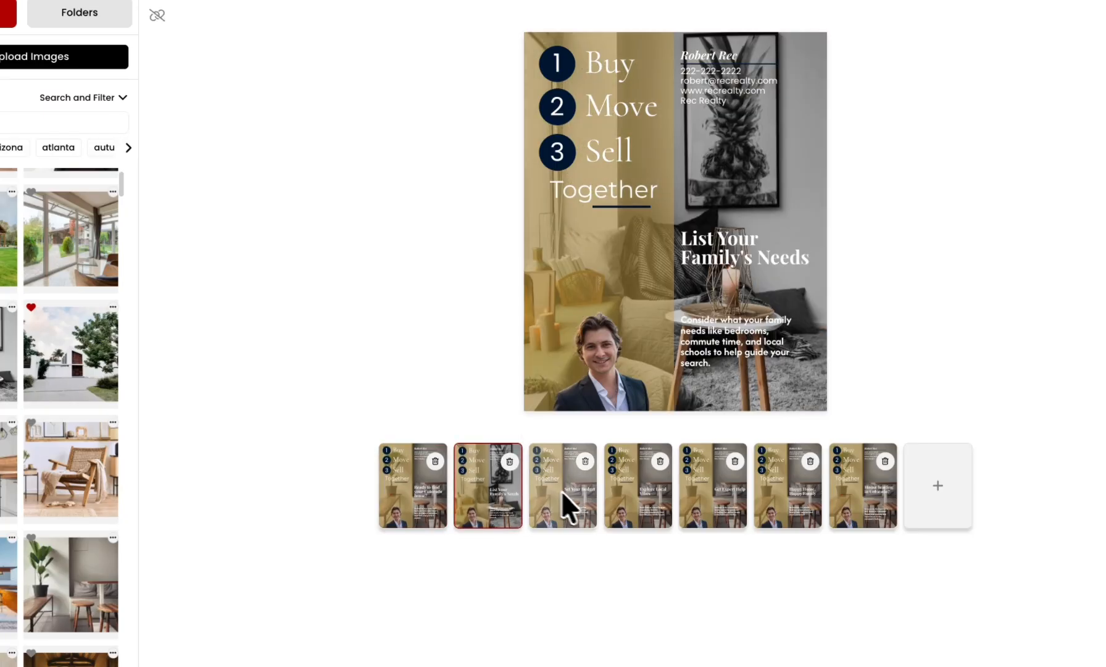
Give only the "Set Your Budget" slide the background photo of the beige sofa and green plants, and compare it with the two previous slides.
click(578, 497)
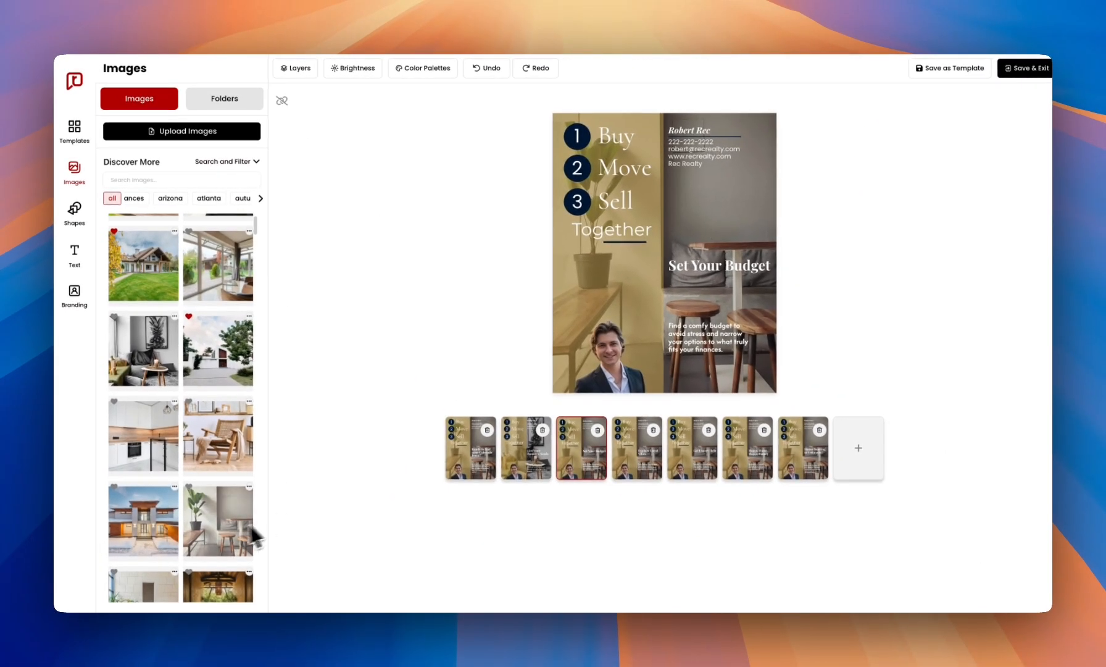
scroll(253, 531, down, 3)
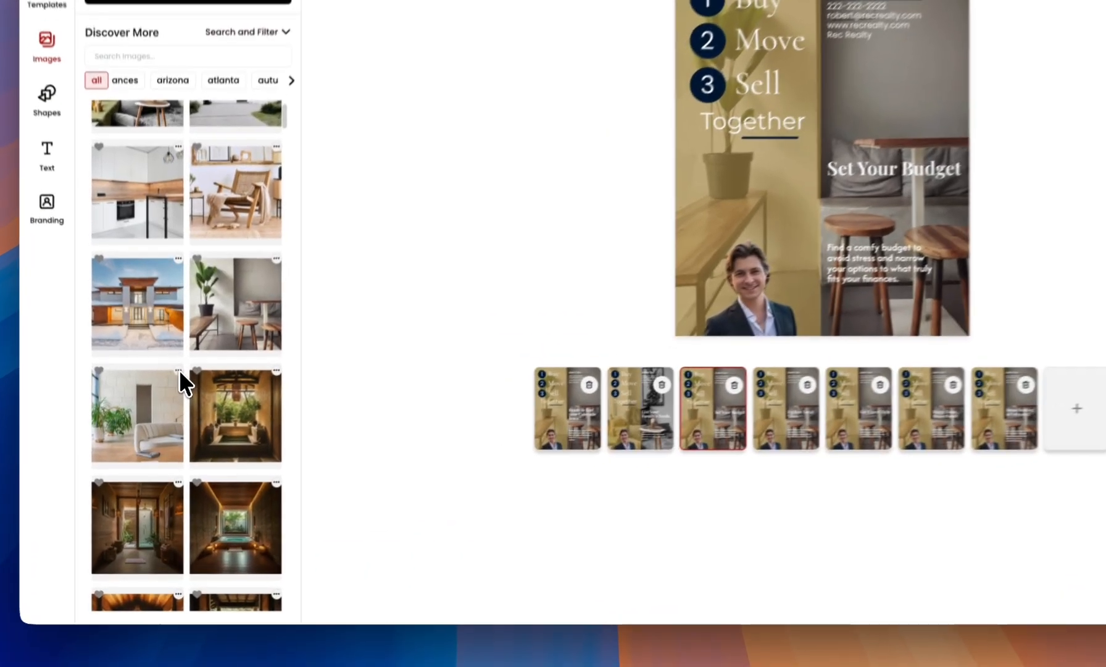
click(175, 419)
click(188, 472)
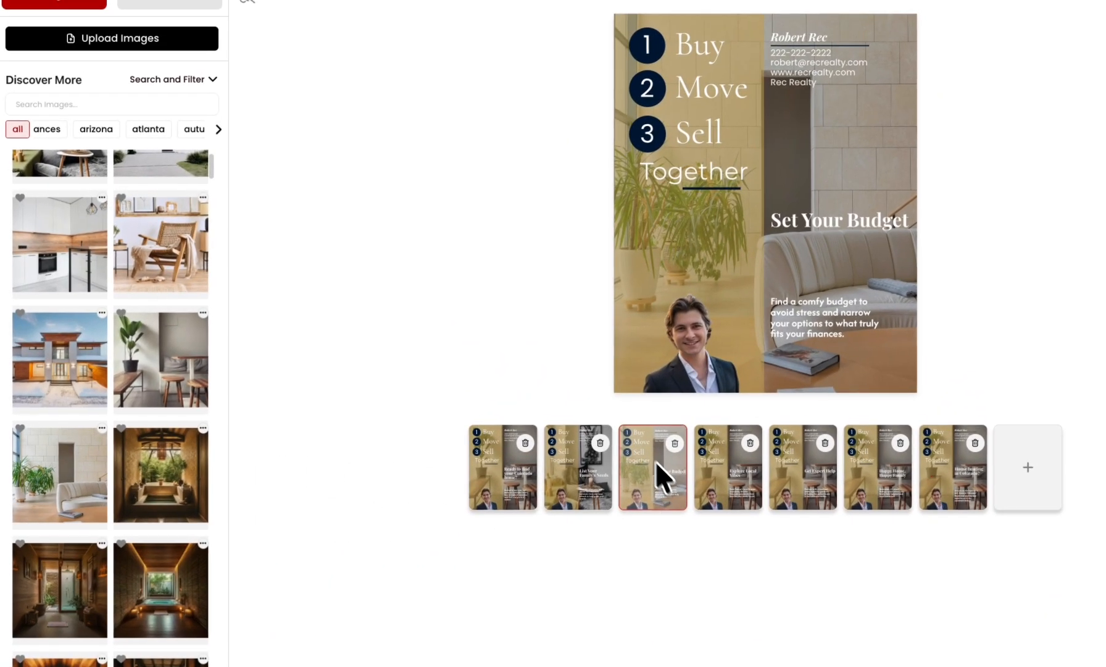
click(604, 463)
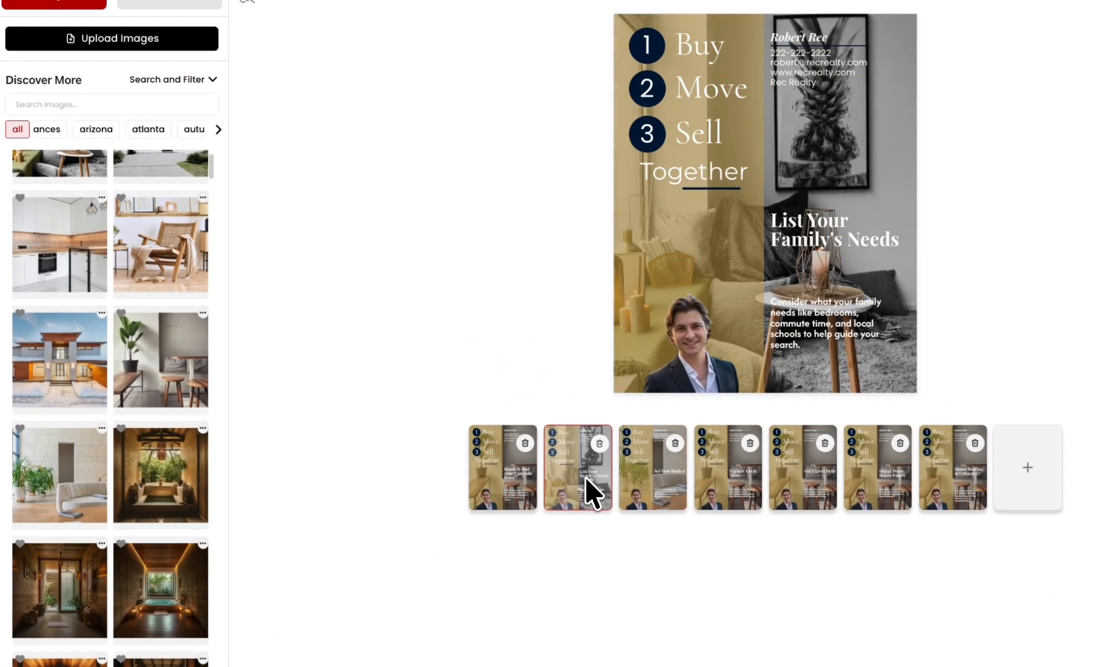
click(523, 483)
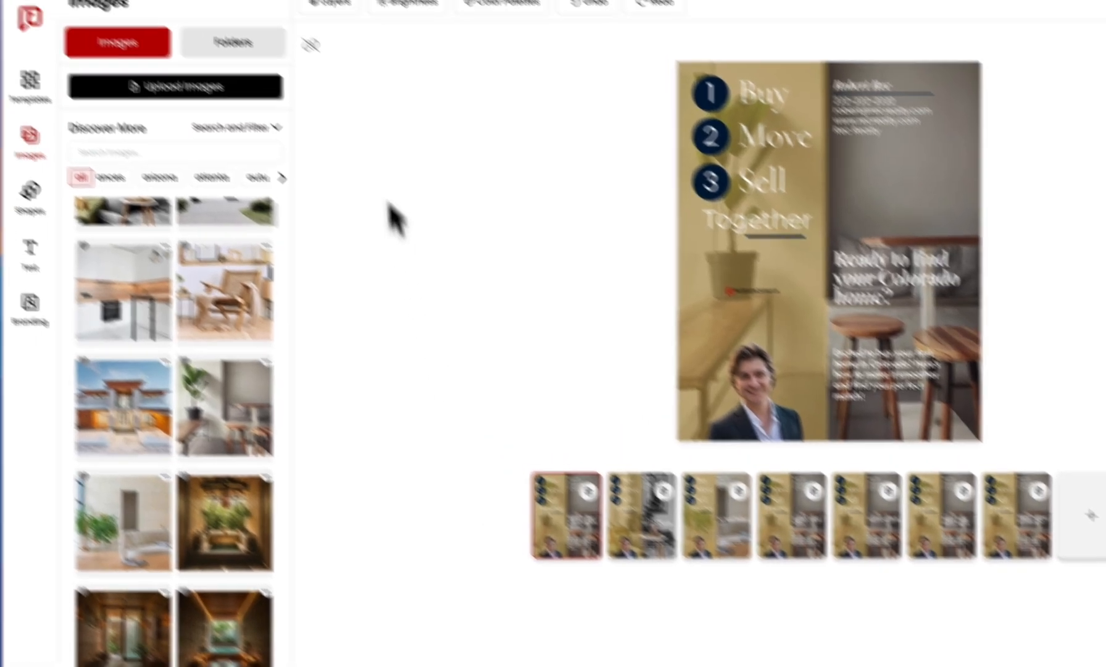
Relink the slides, try the house among sunlit trees as the shared background, and replace it with the gabled dark green house photo.
scroll(238, 510, down, 10)
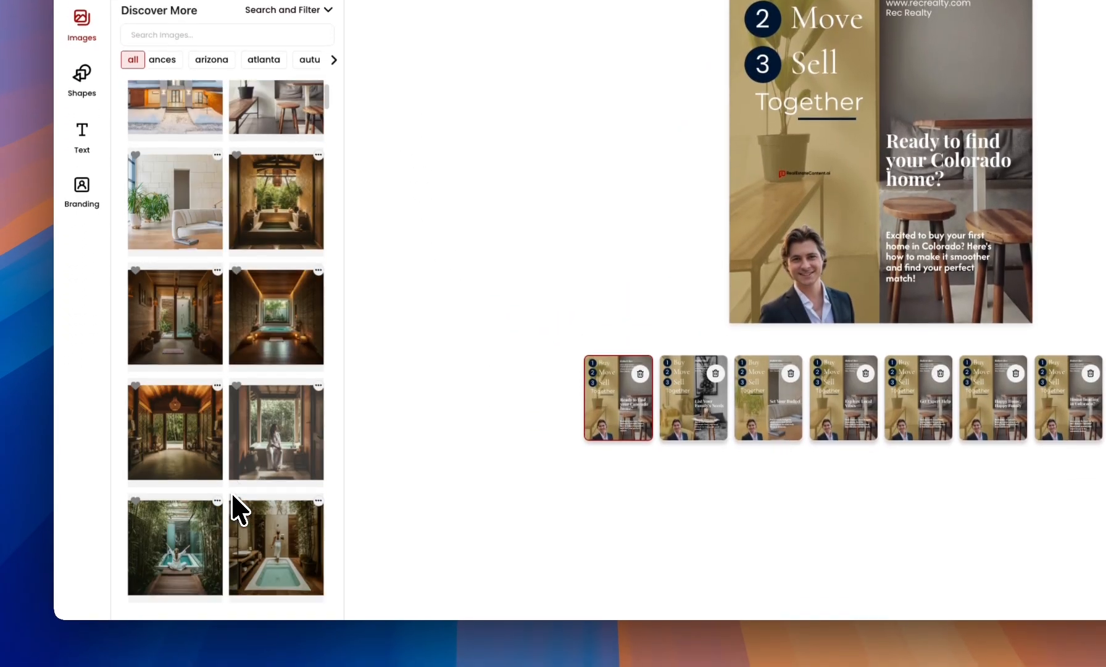
scroll(232, 494, down, 2)
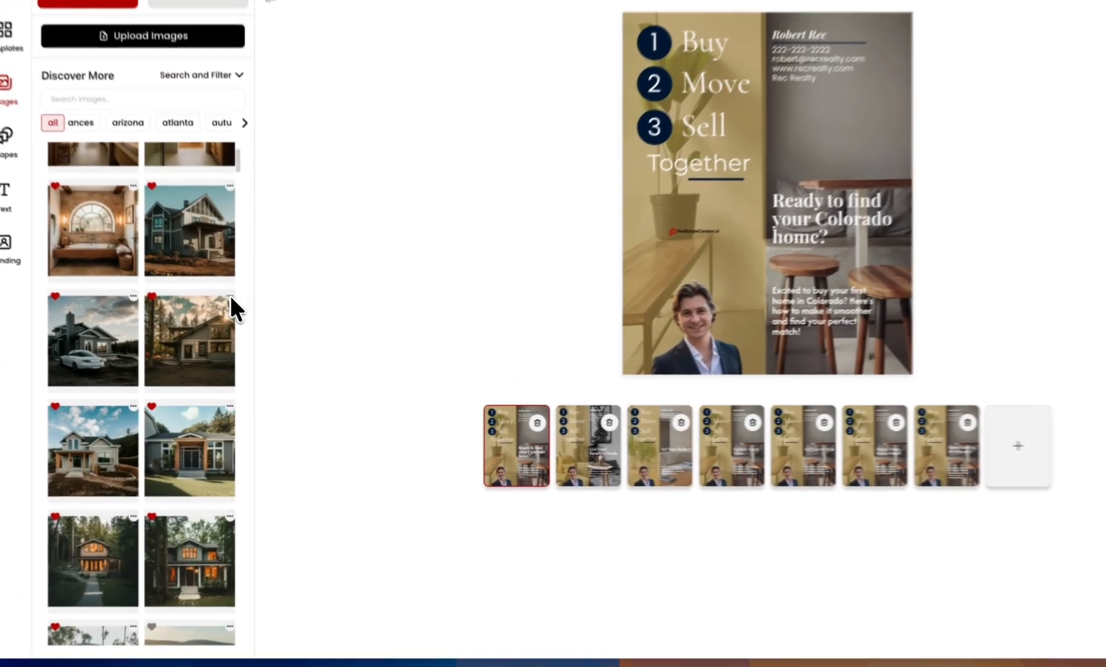
click(230, 296)
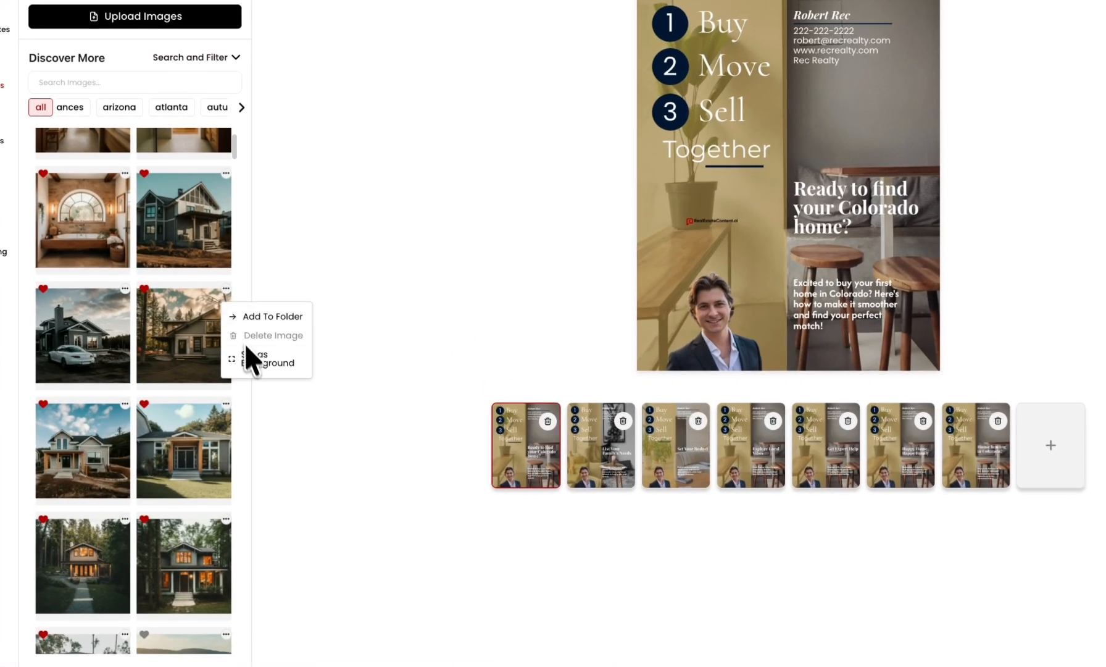
click(250, 365)
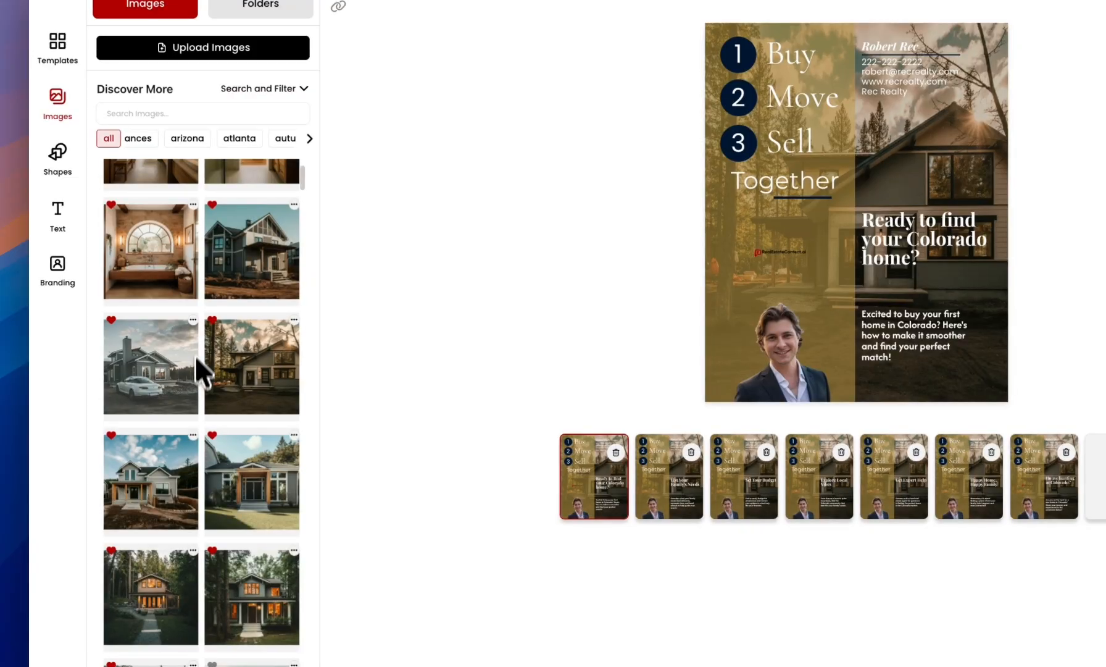
click(293, 204)
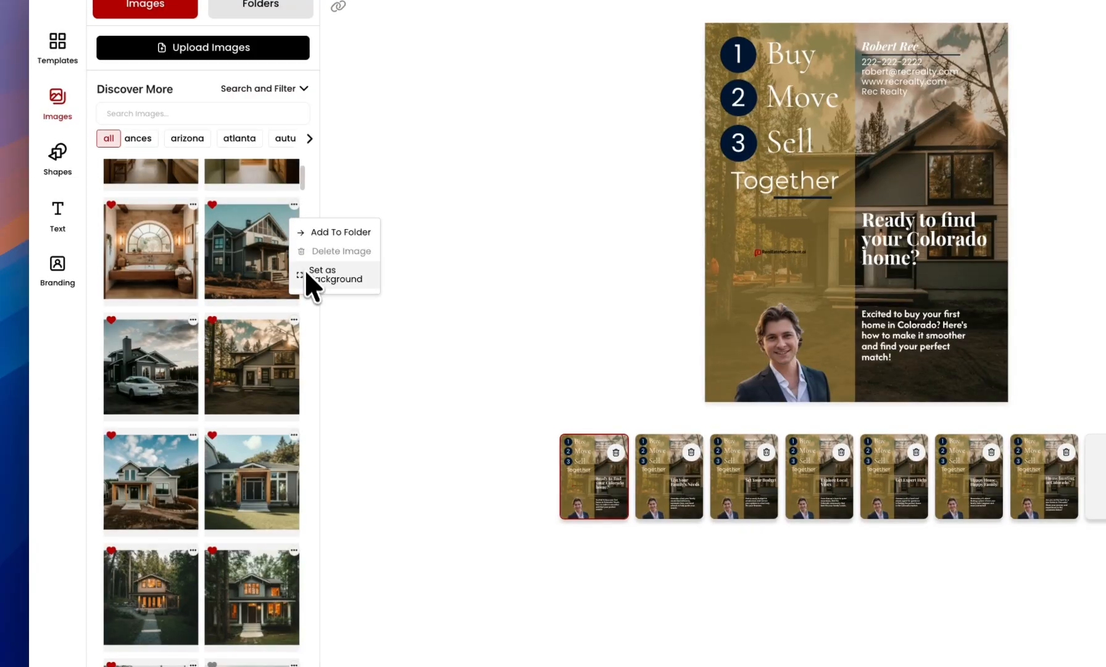
click(305, 272)
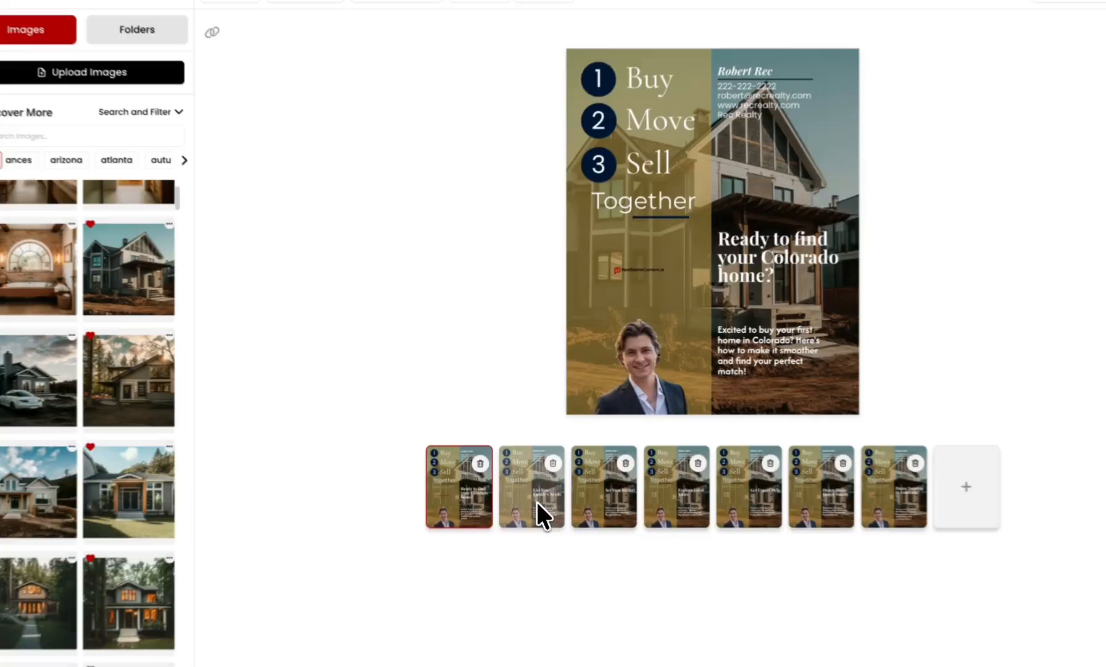
Select the "List Your Family's Needs" slide and recolor the carousel with the black, navy, gold and white quick color set.
click(529, 466)
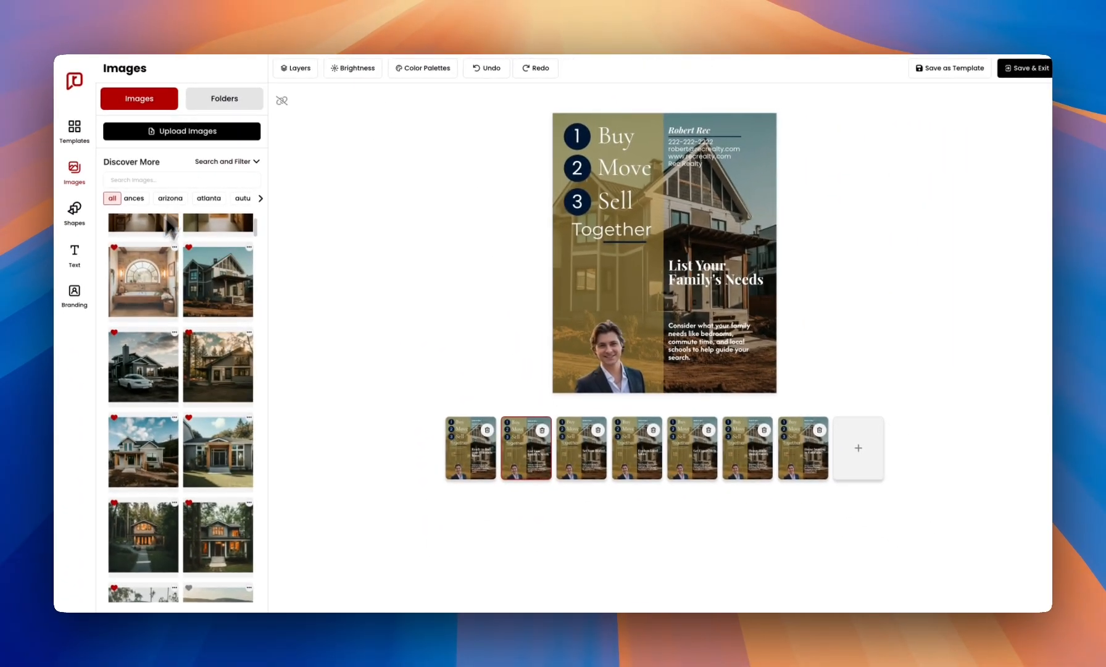
scroll(153, 291, up, 3)
click(74, 130)
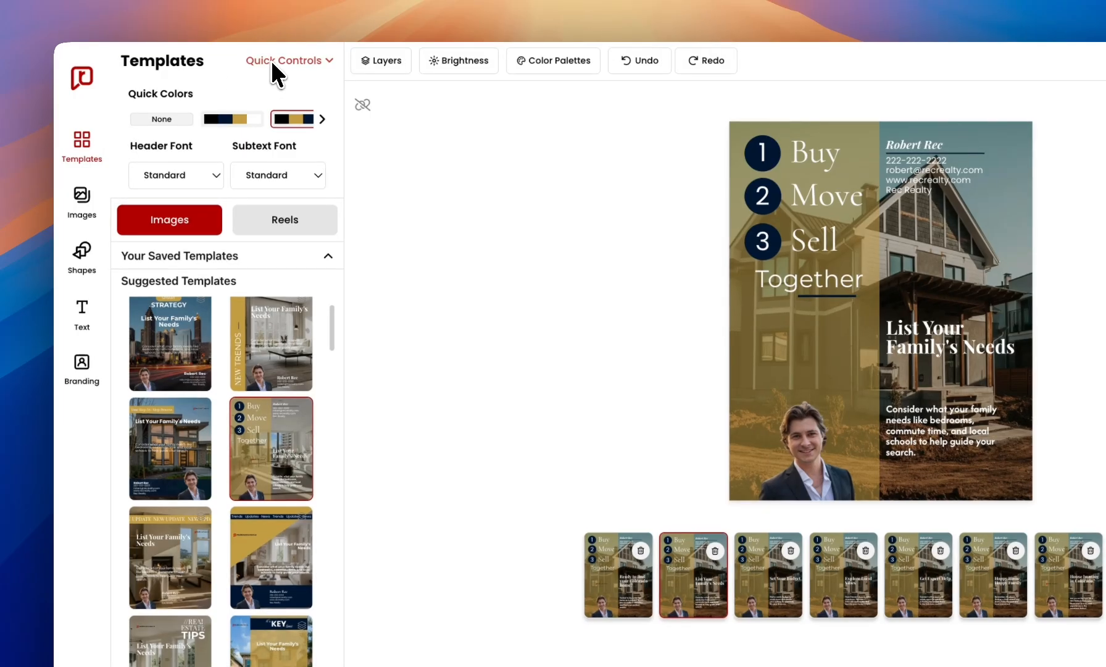
click(271, 59)
click(272, 58)
click(227, 120)
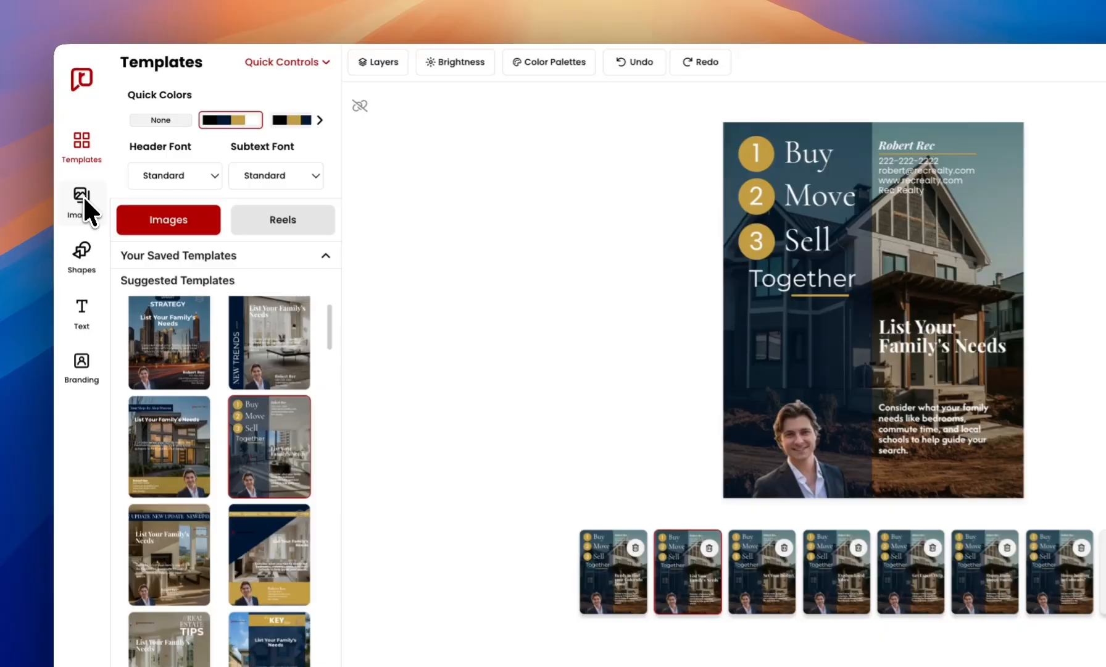
Browse the image folders and look through the contents of My Uploads and Favorites.
click(83, 196)
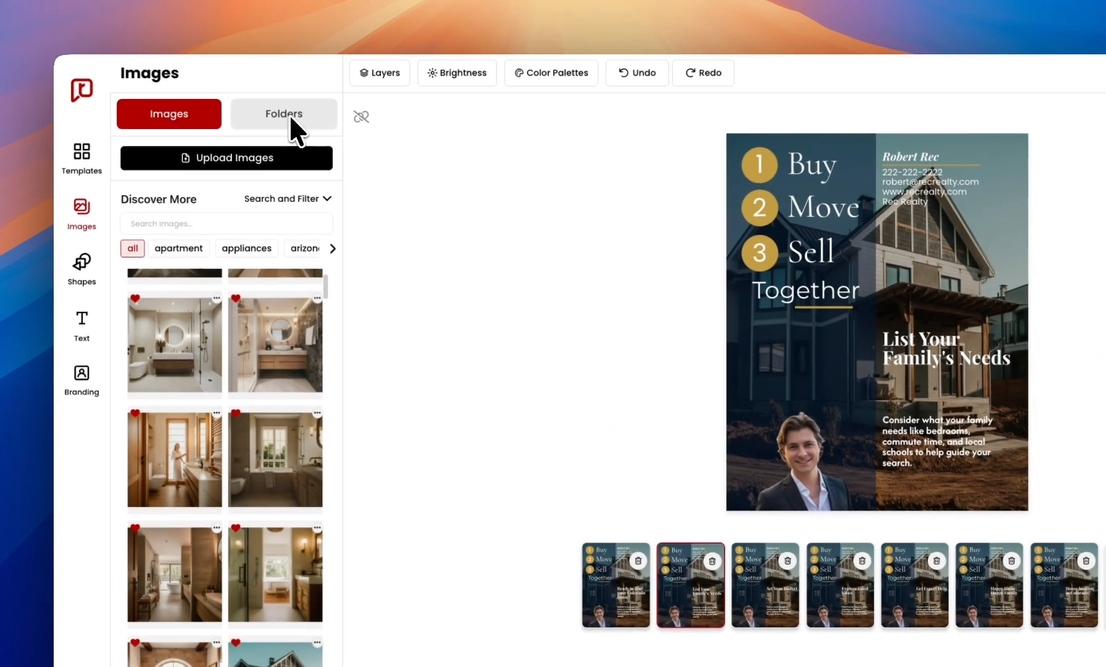
click(228, 100)
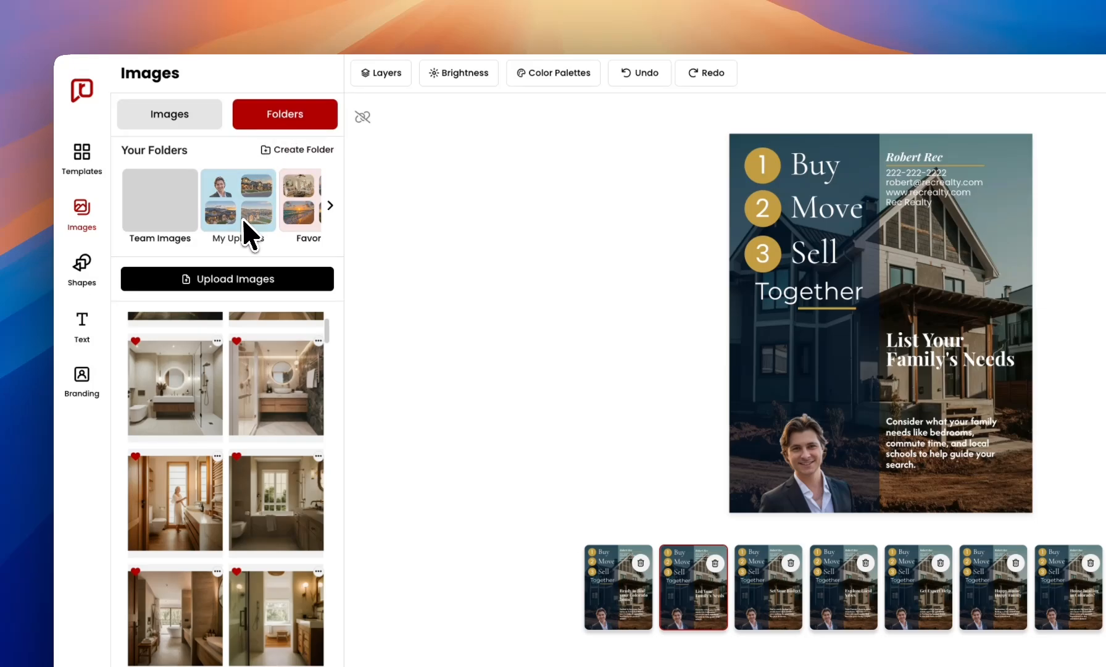
scroll(242, 217, right, 3)
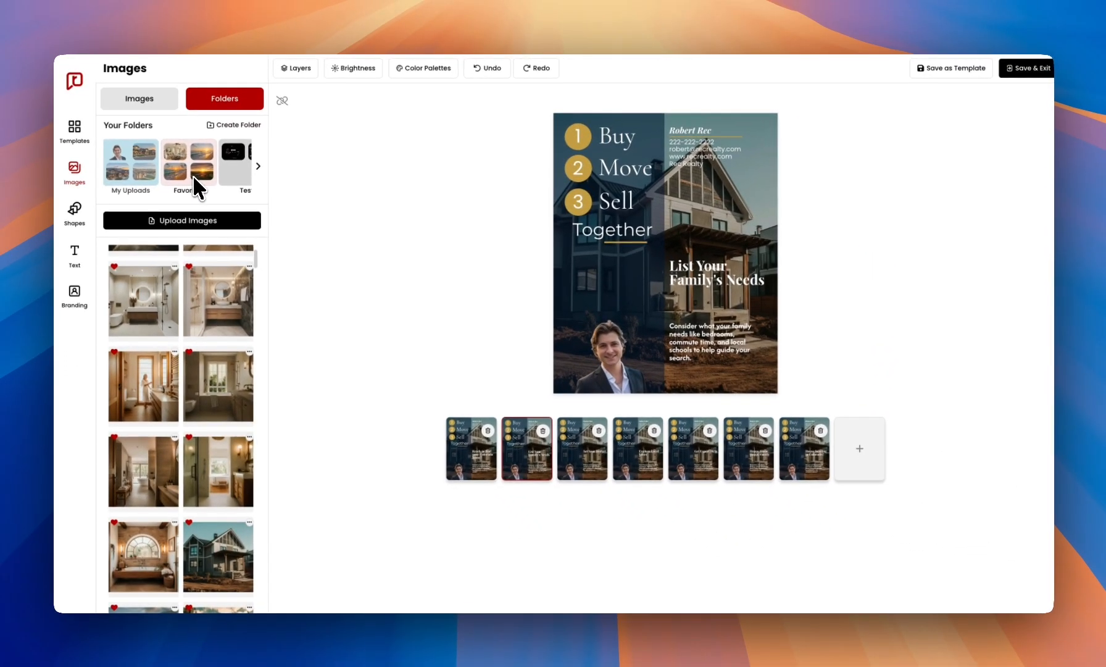
scroll(193, 175, right, 1)
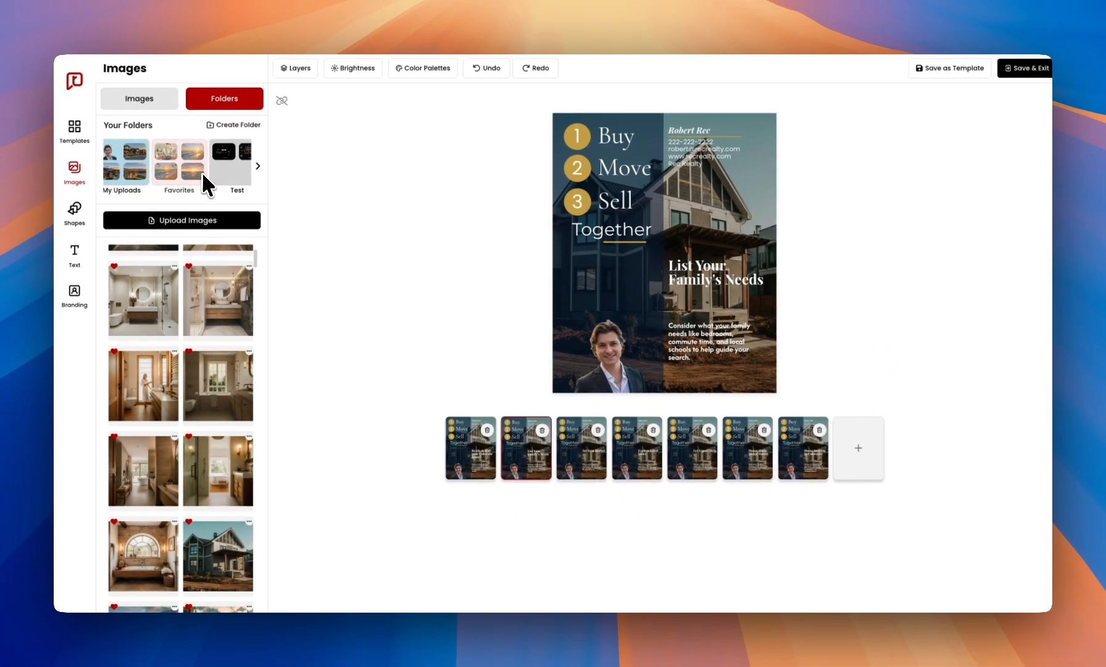
scroll(201, 171, left, 2)
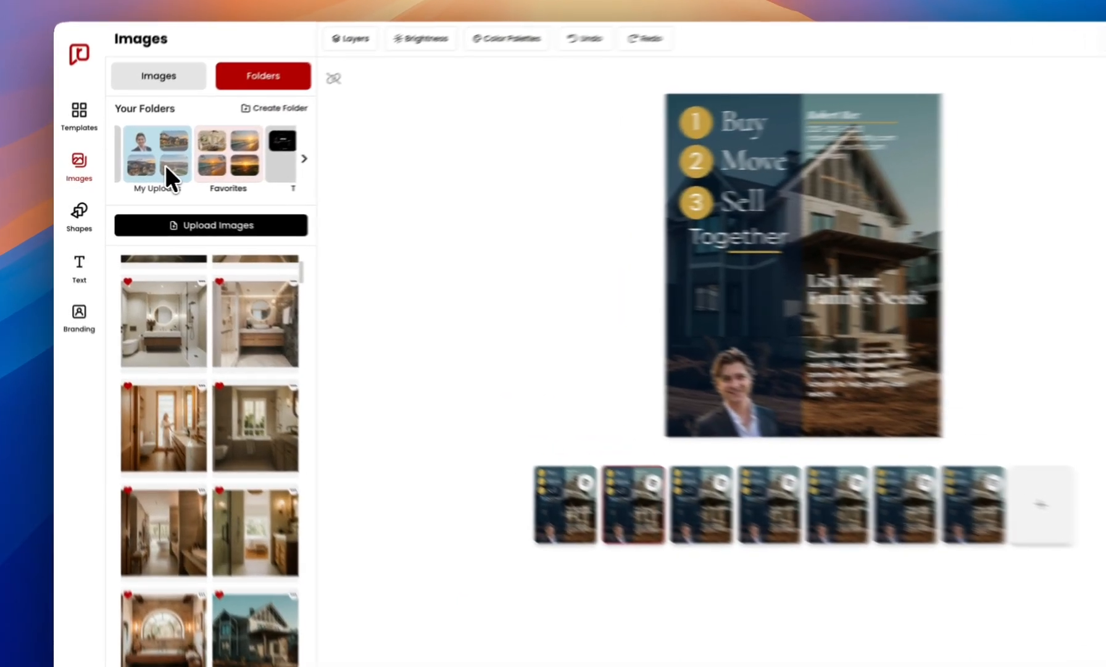
click(142, 179)
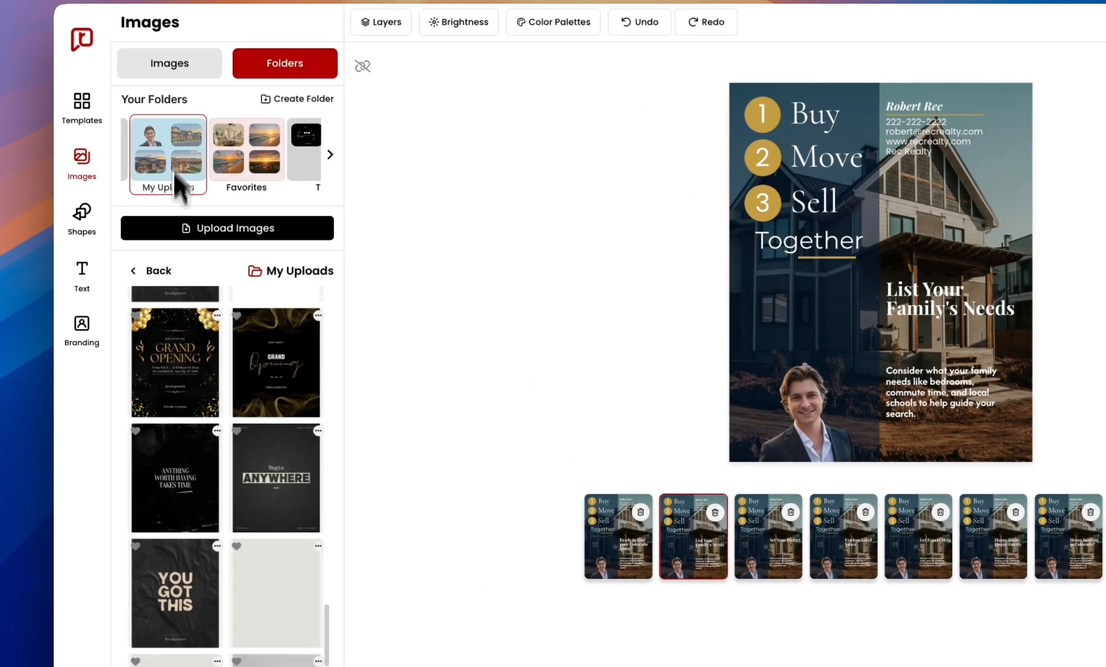
scroll(262, 481, down, 5)
scroll(261, 481, up, 6)
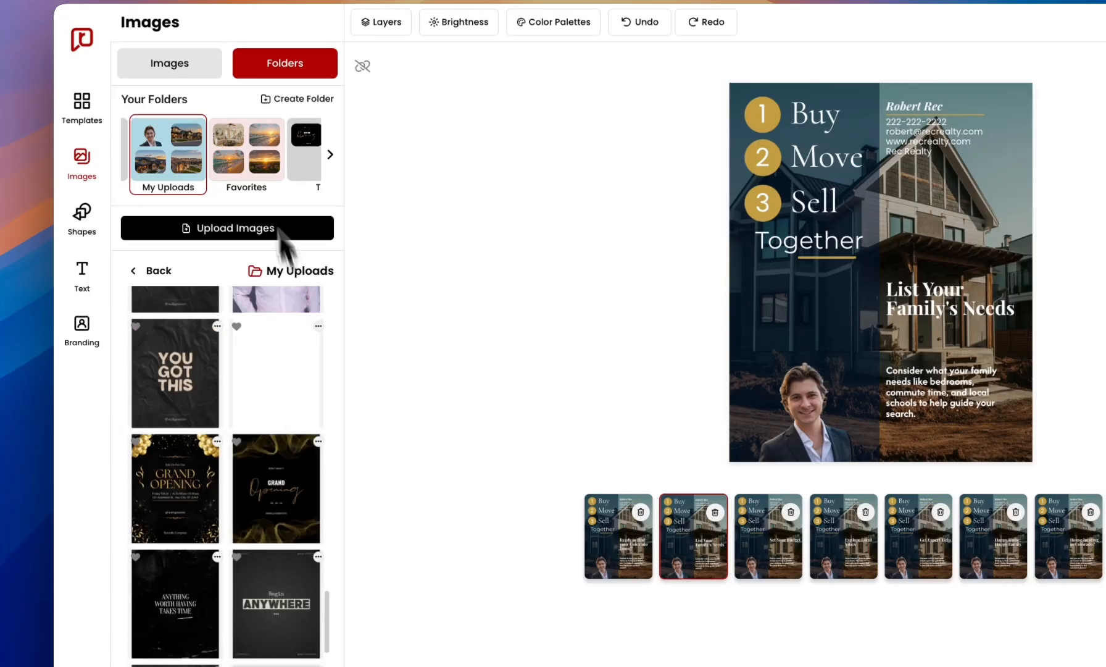
click(242, 162)
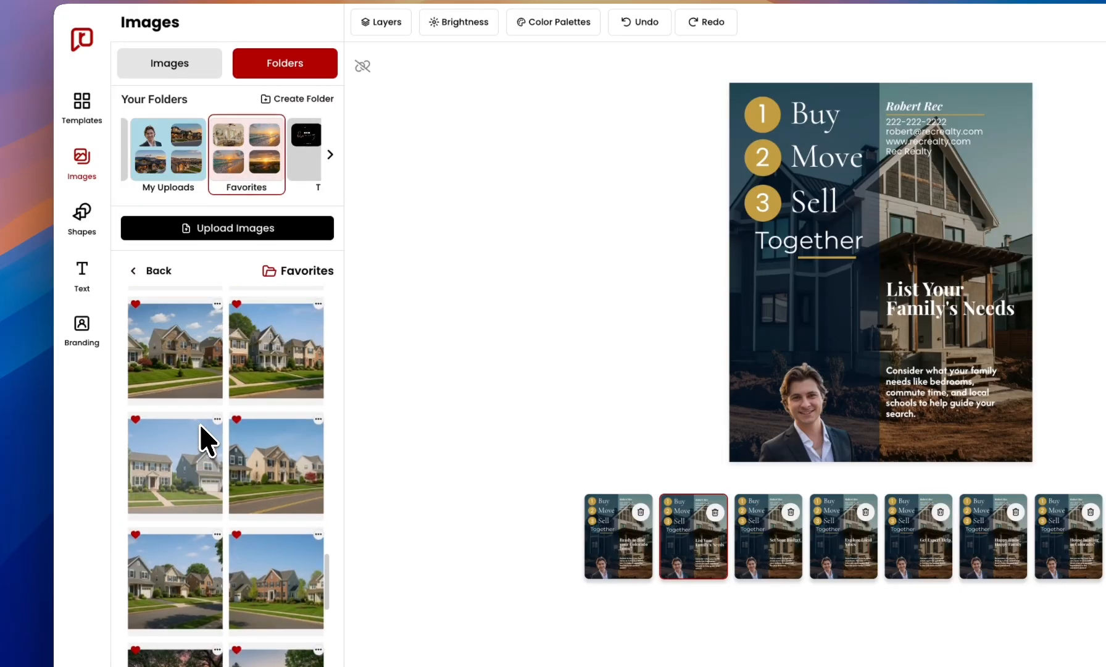
scroll(199, 424, up, 10)
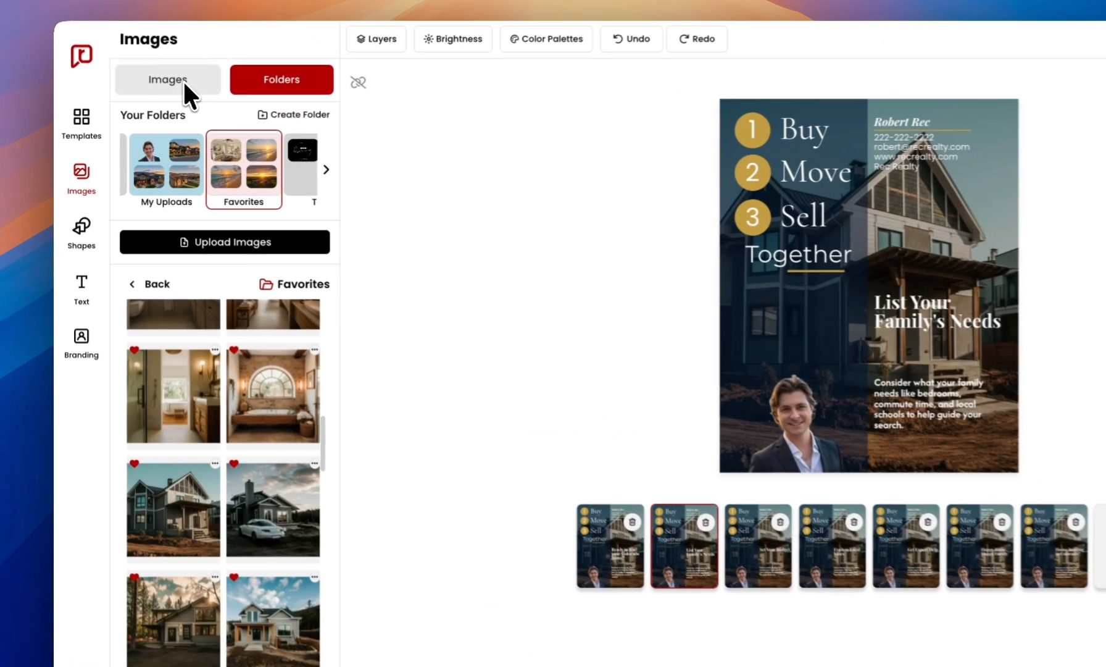
Mark library photos as favorites, including the windowed living room, wooden dining room, ladder room, white sofa and swimming pool.
click(140, 100)
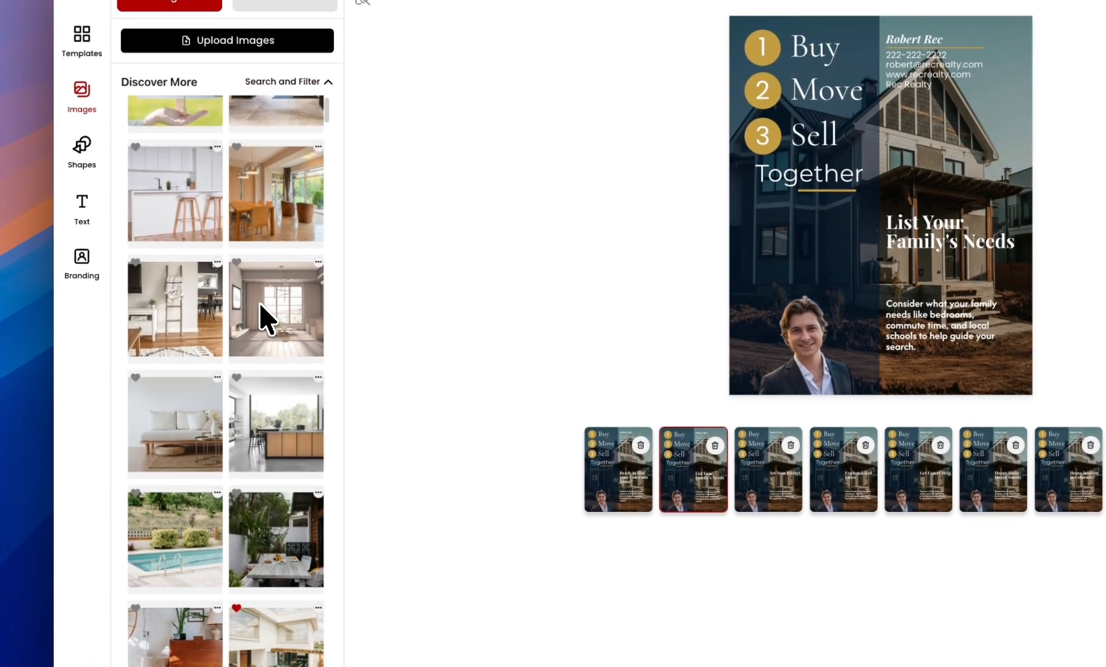
scroll(259, 301, up, 1)
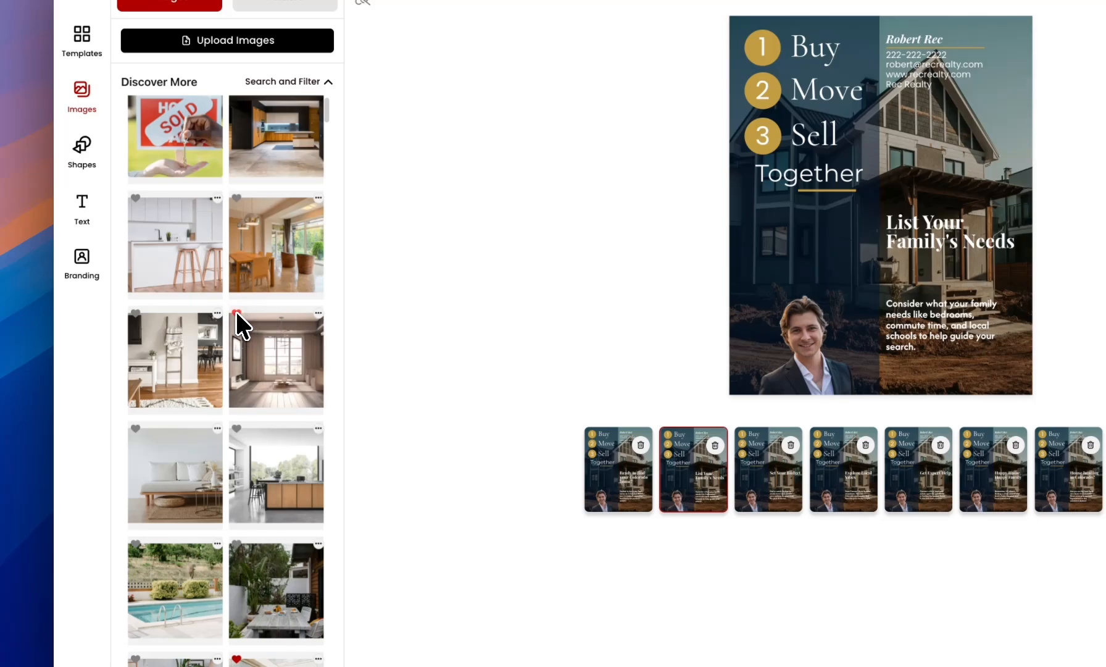
click(235, 312)
click(237, 199)
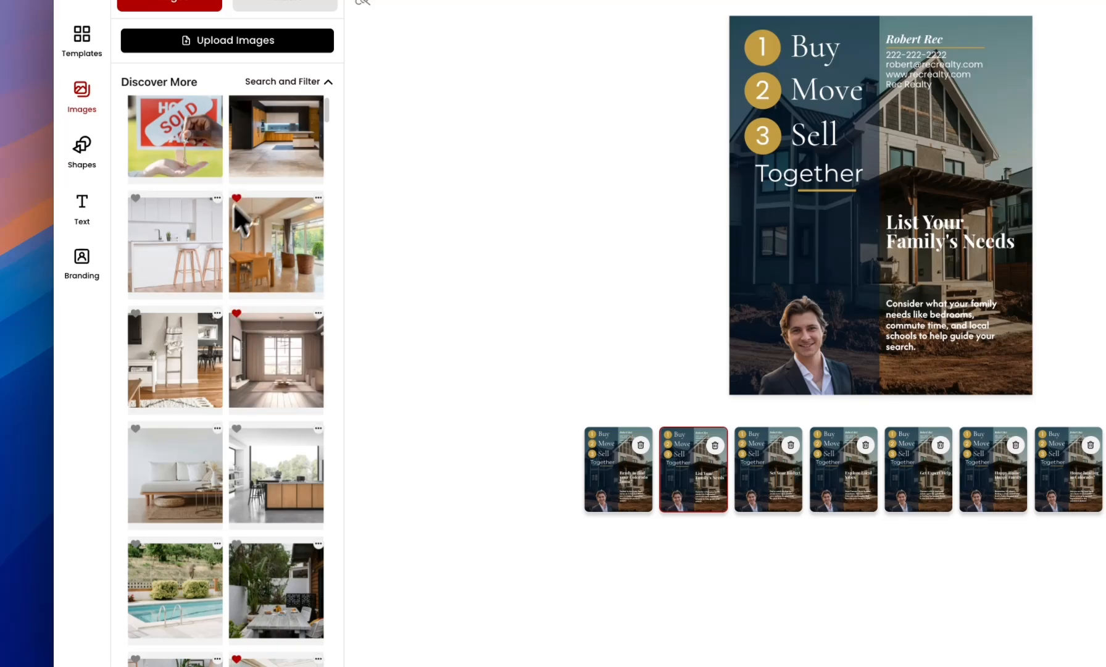
click(136, 313)
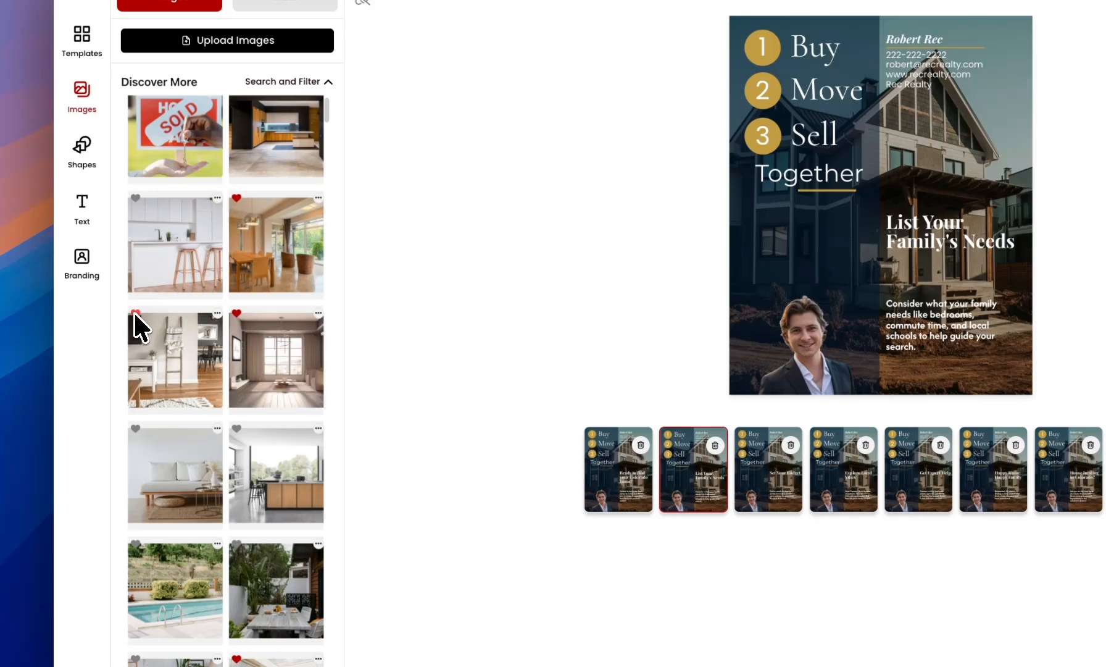
click(135, 427)
click(135, 544)
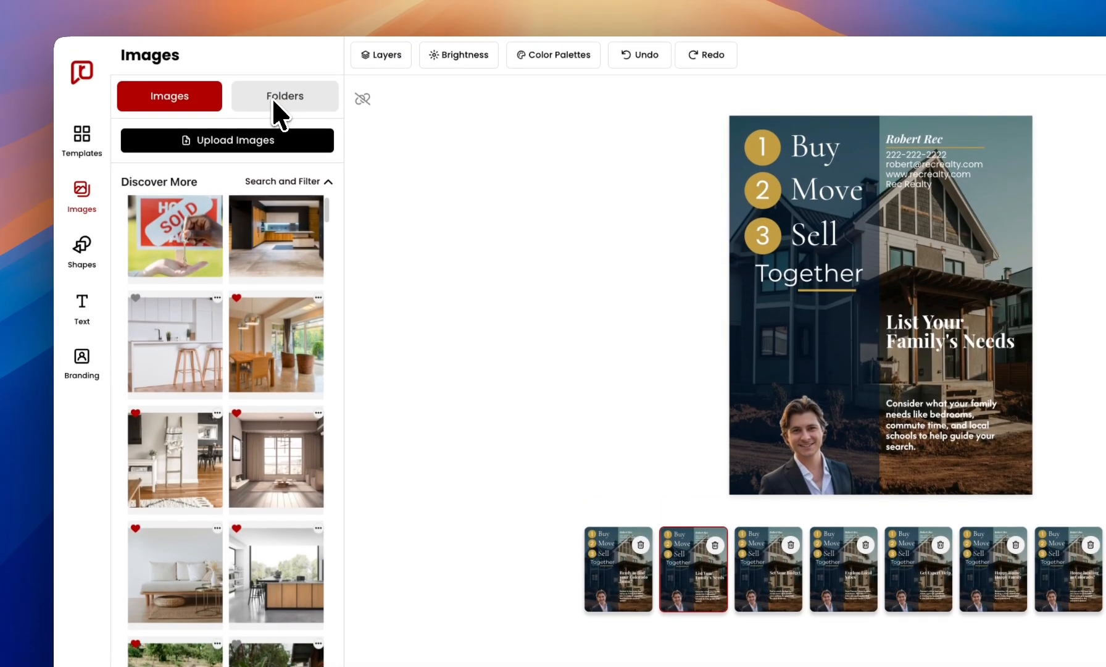
Reopen the Favorites folder and review its saved photos.
click(271, 97)
scroll(276, 177, right, 3)
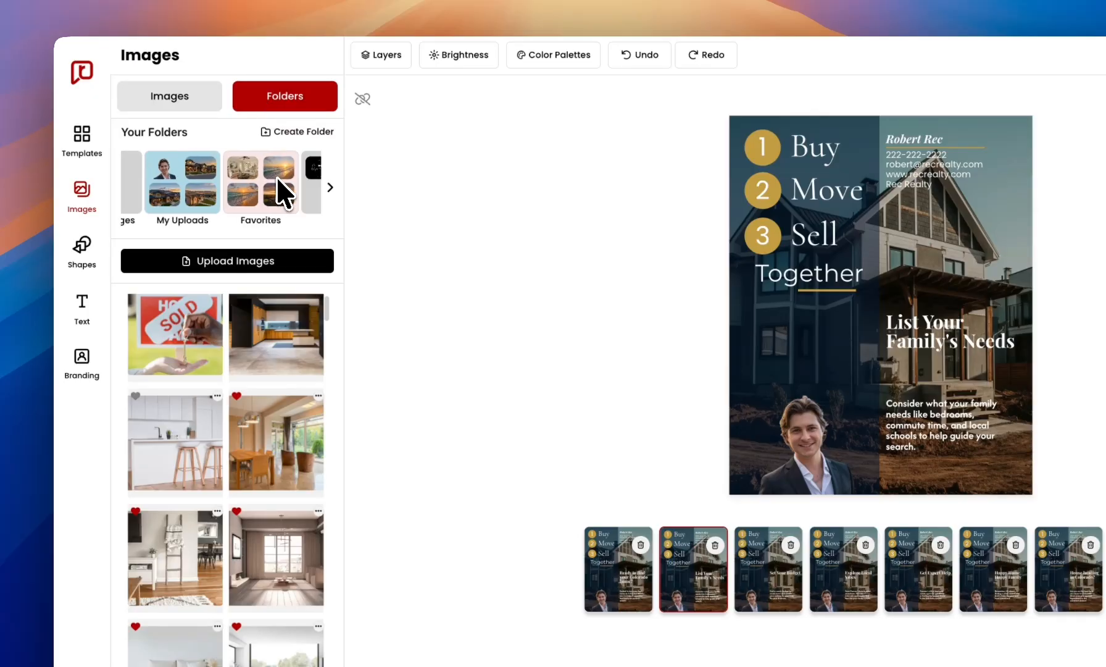
click(244, 181)
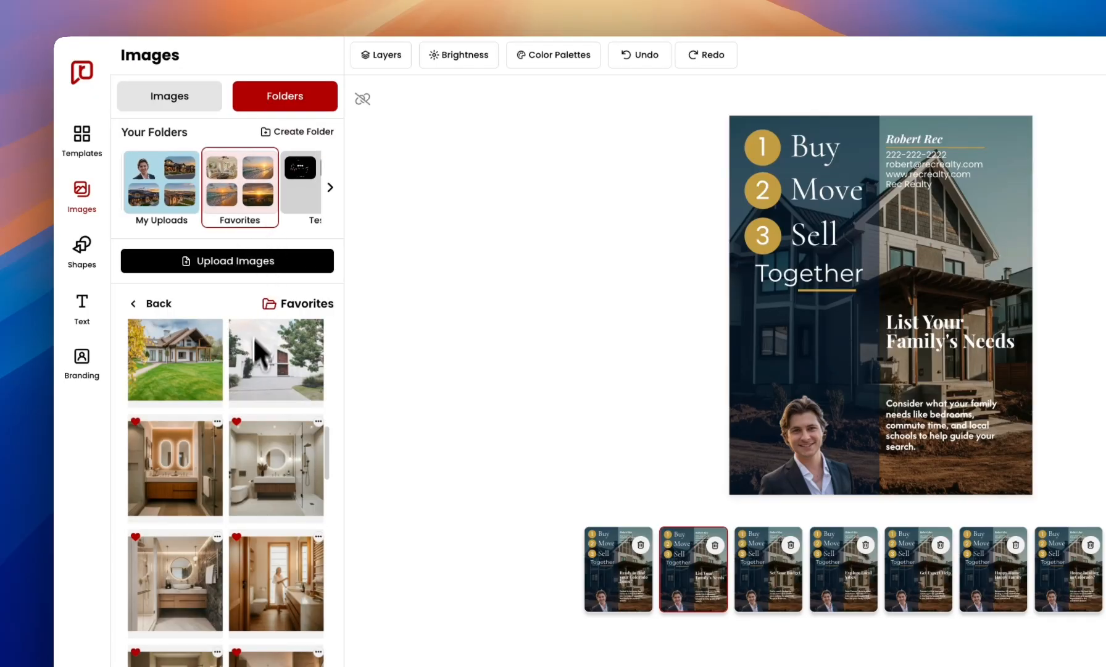
scroll(250, 352, up, 2)
scroll(248, 368, up, 1)
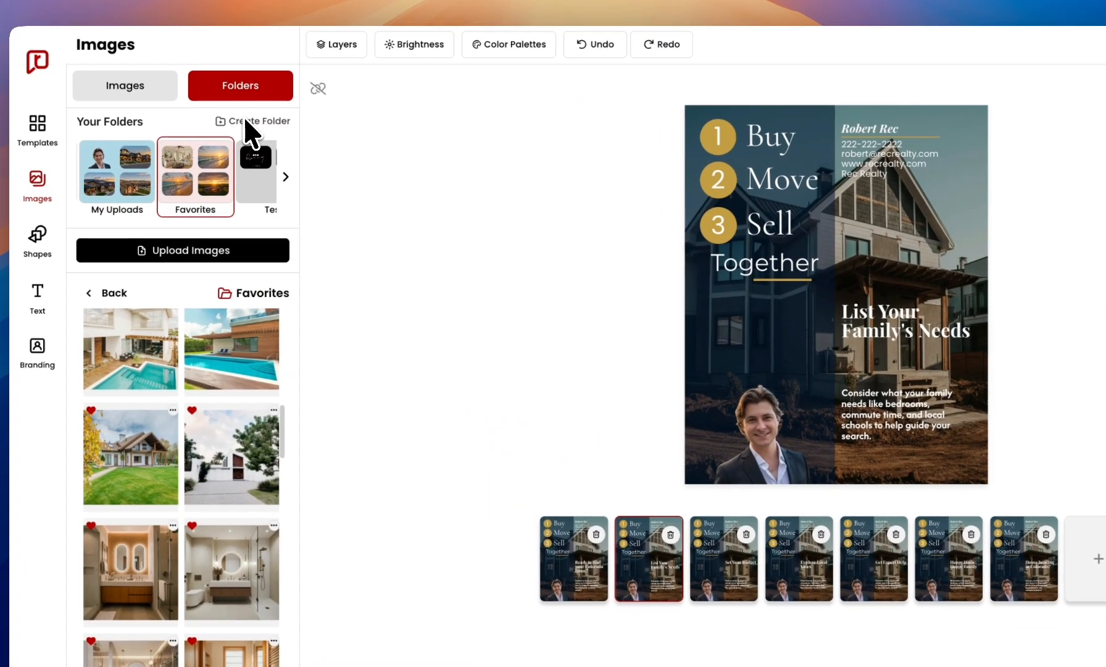
Find New Folder among the image folders and change its name to "Exteriors" in its settings.
click(258, 166)
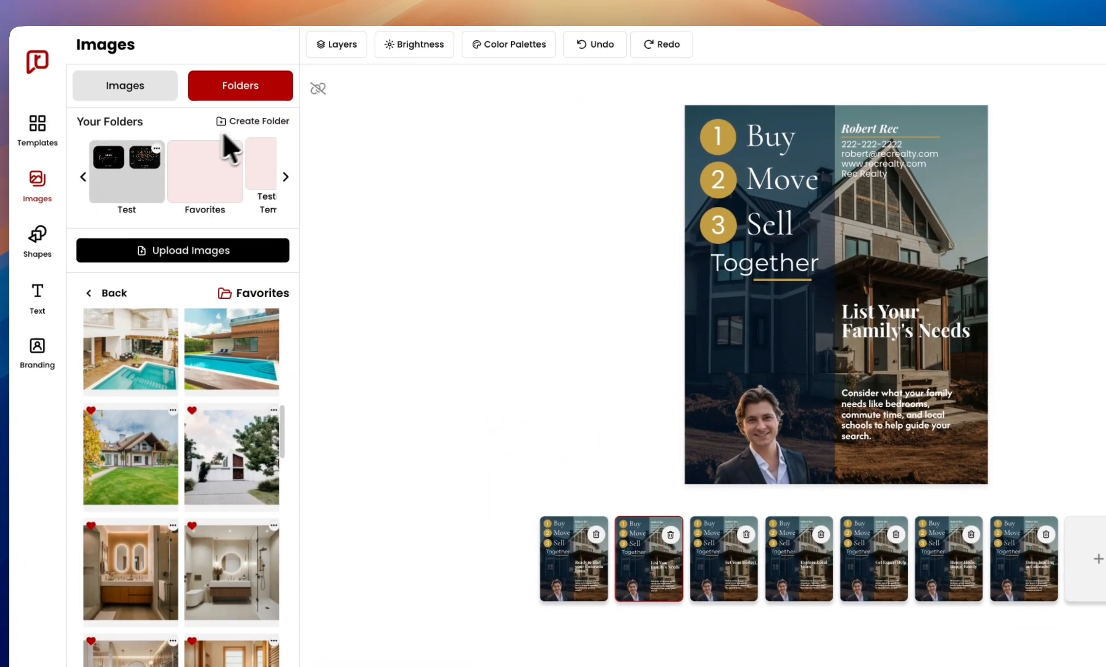
scroll(239, 164, right, 5)
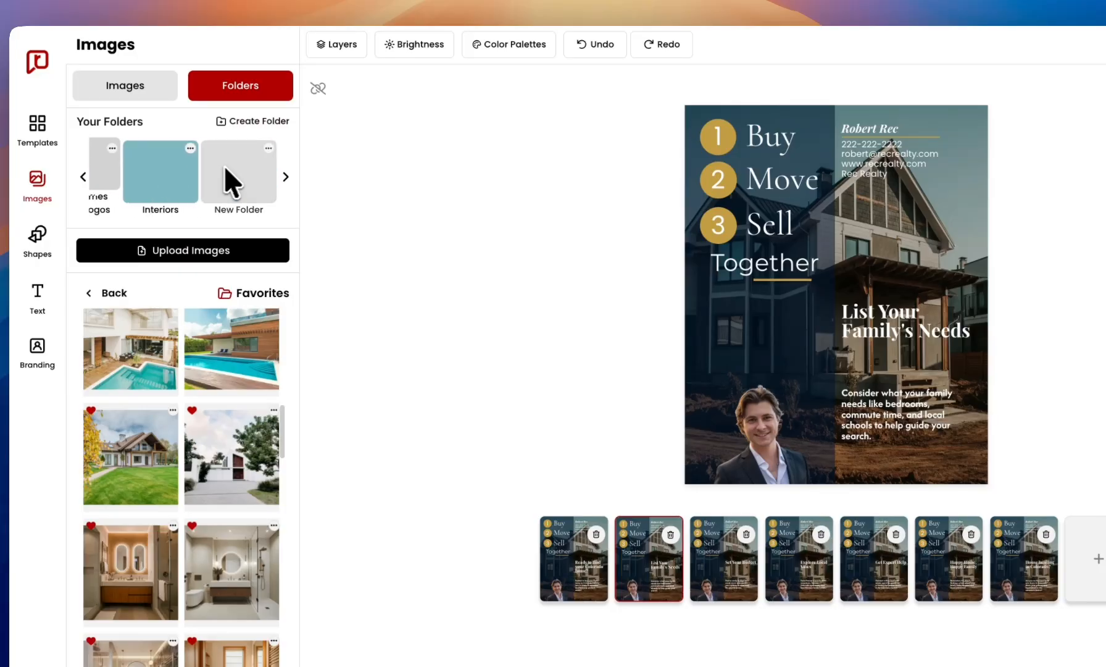
click(269, 148)
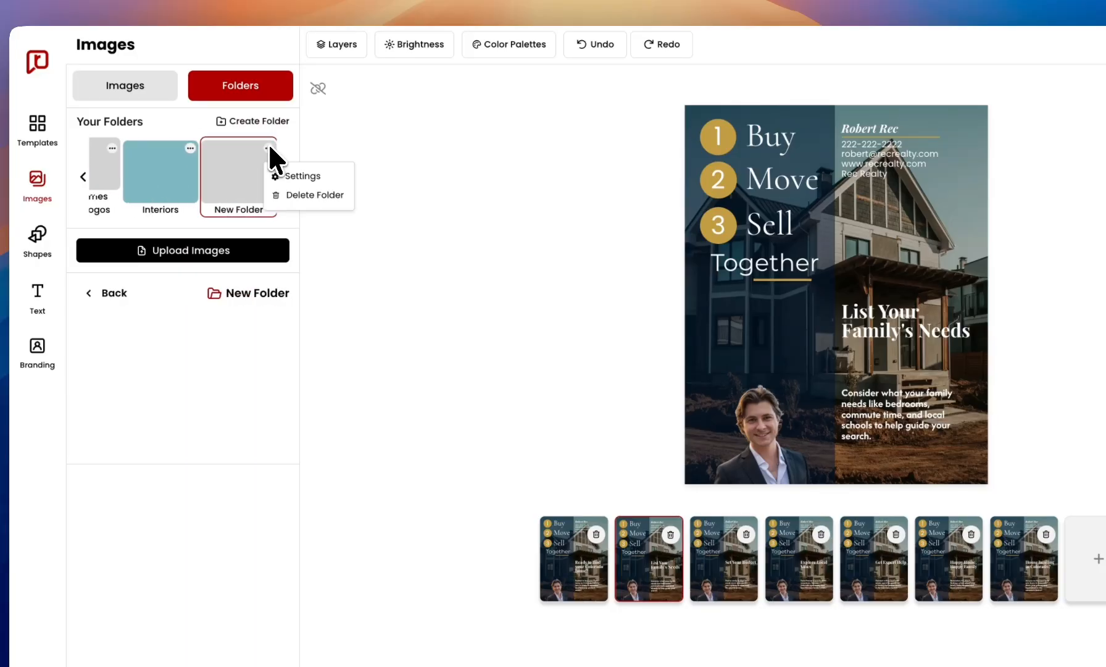
click(302, 175)
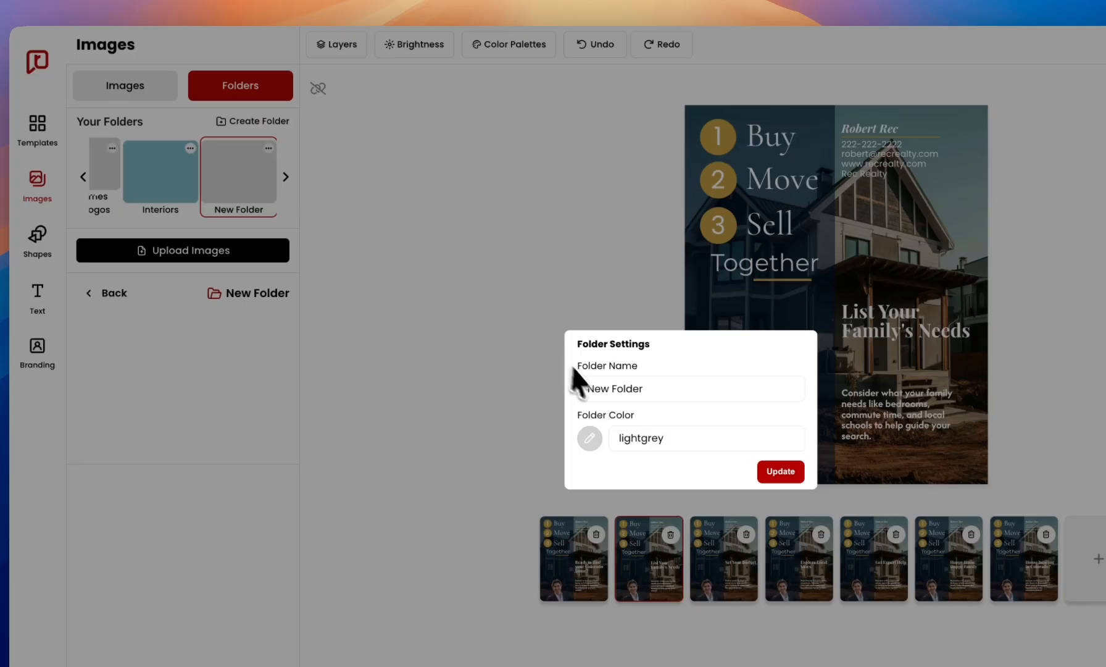
triple_click(623, 388)
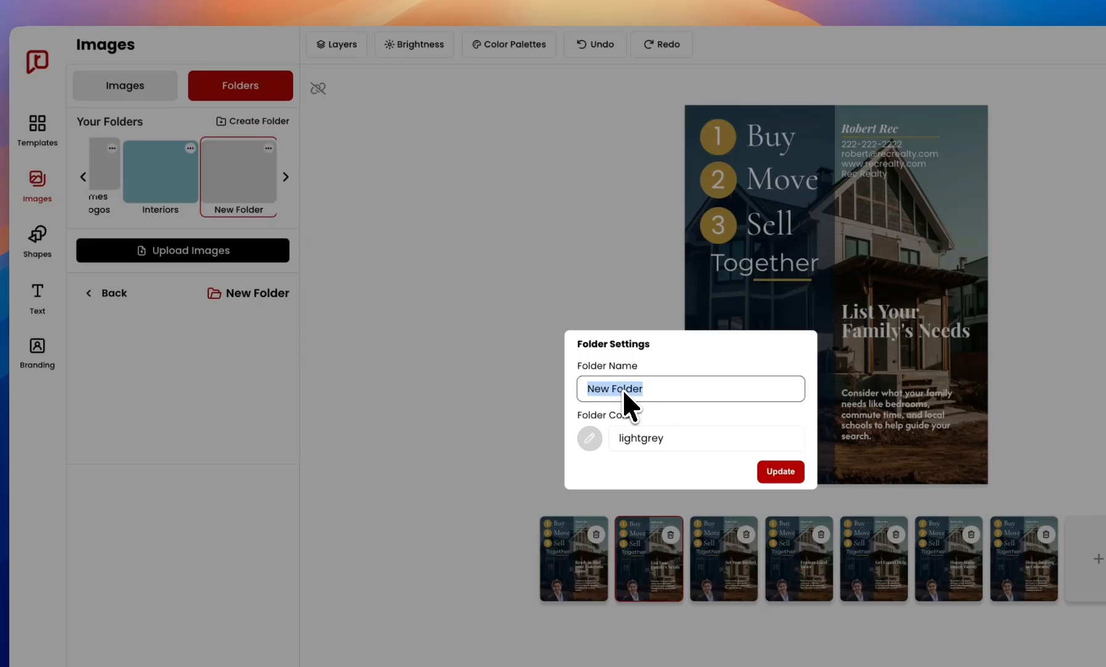
text(Exteriors)
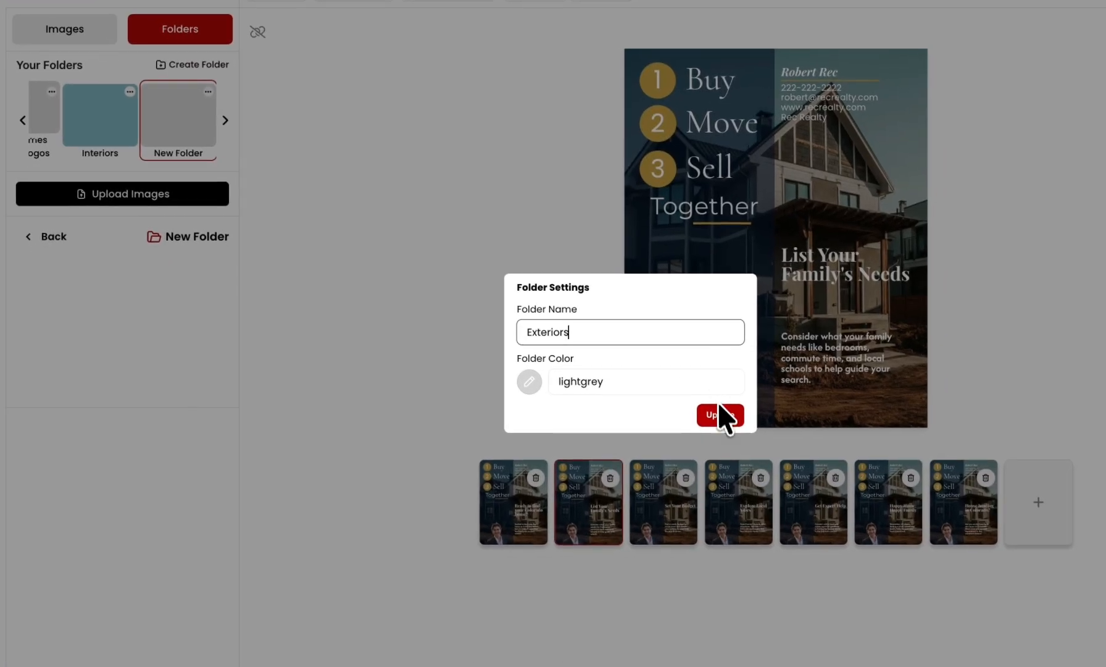
Set the Exteriors folder's color to the dusty rose #AB8181 and save the folder settings.
click(558, 384)
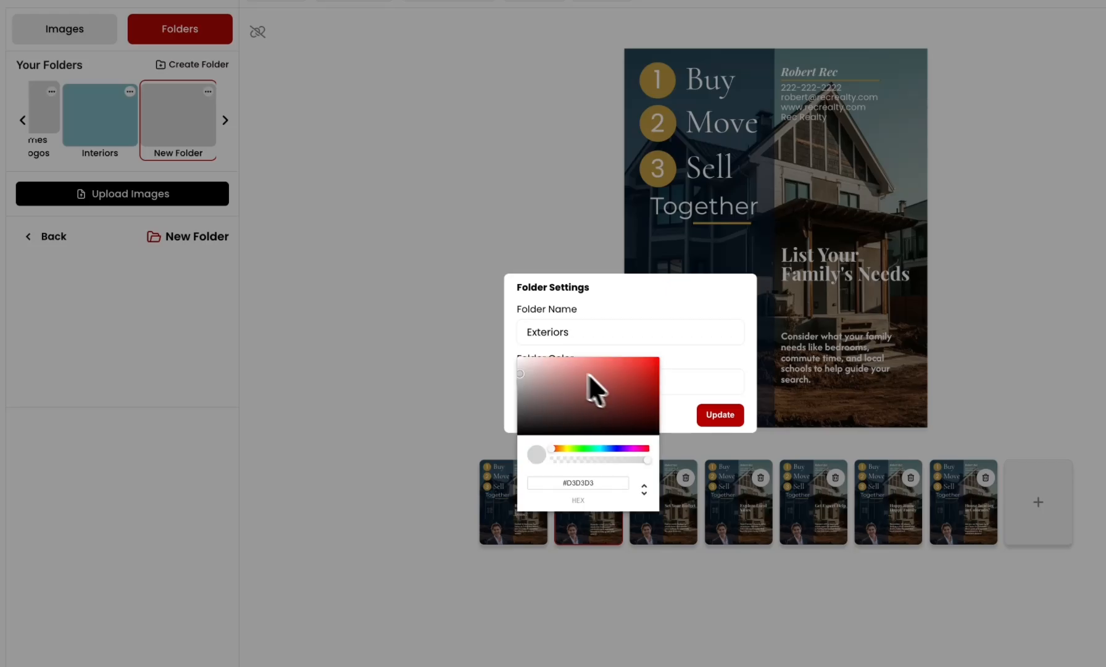
click(555, 386)
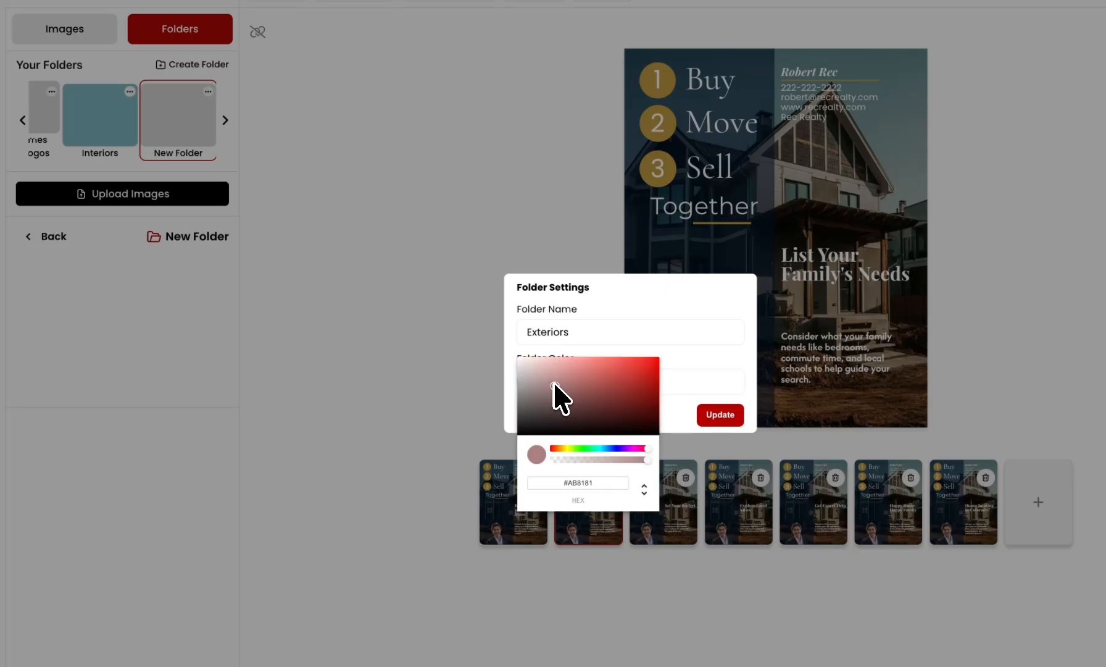
click(692, 375)
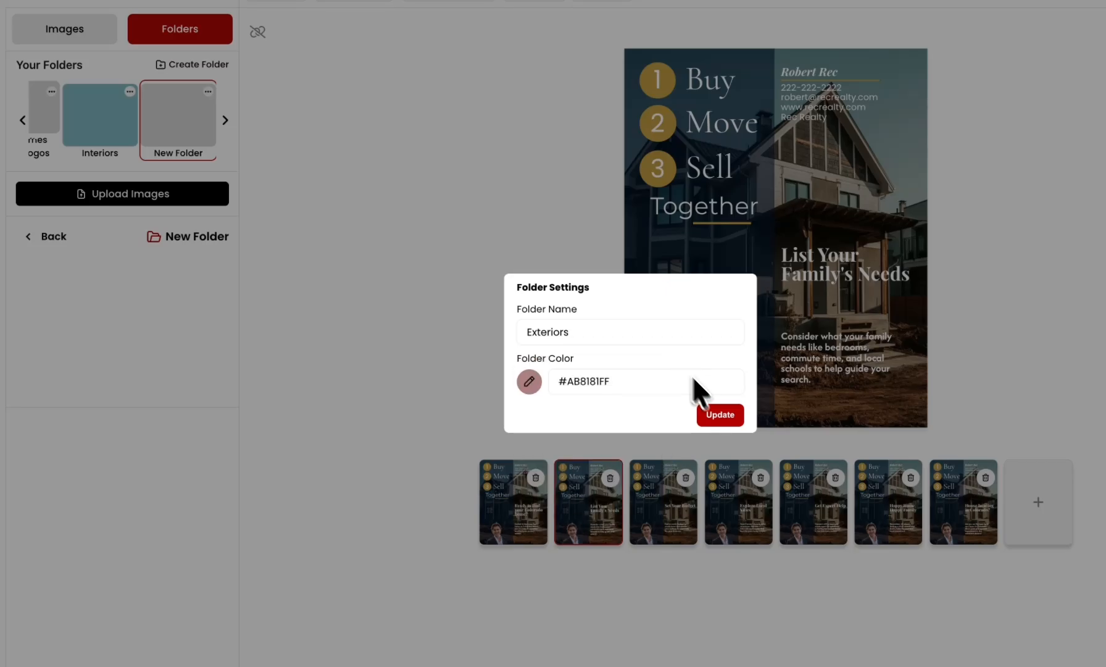
click(725, 416)
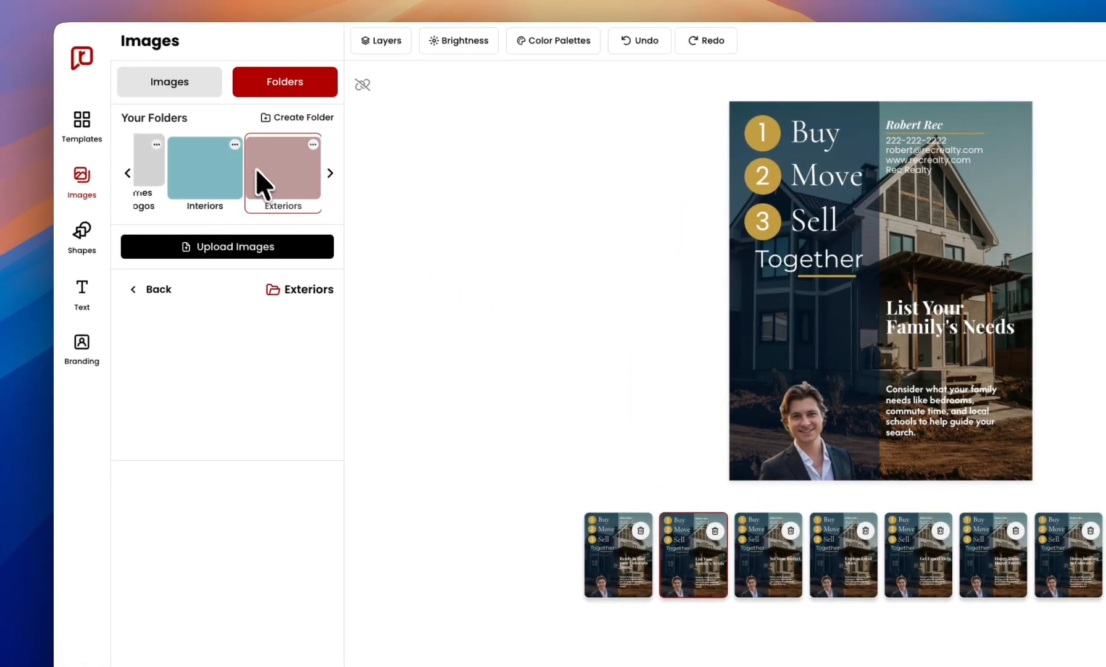
View the list of folders to which the blue high-rise photo in the image library can be added.
click(197, 89)
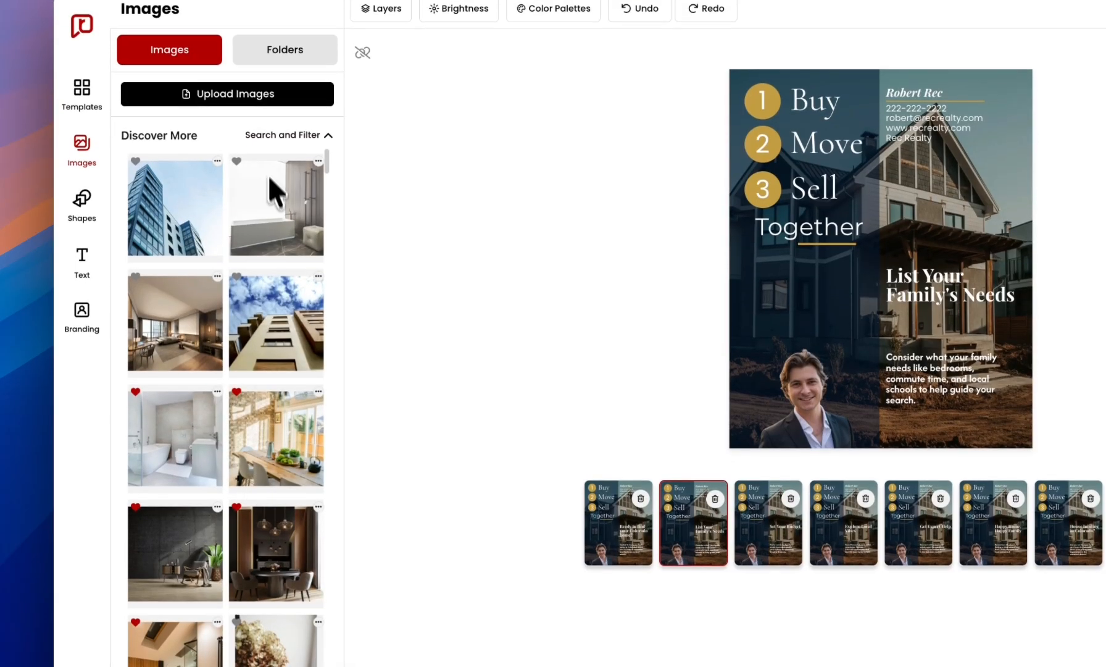
click(216, 192)
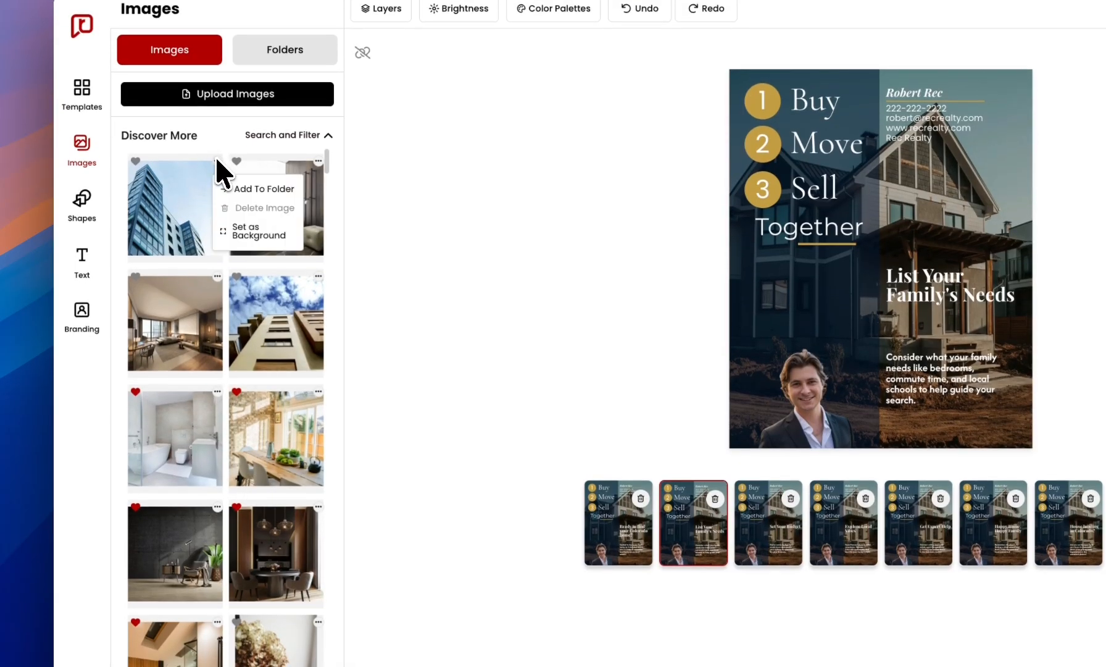
click(269, 188)
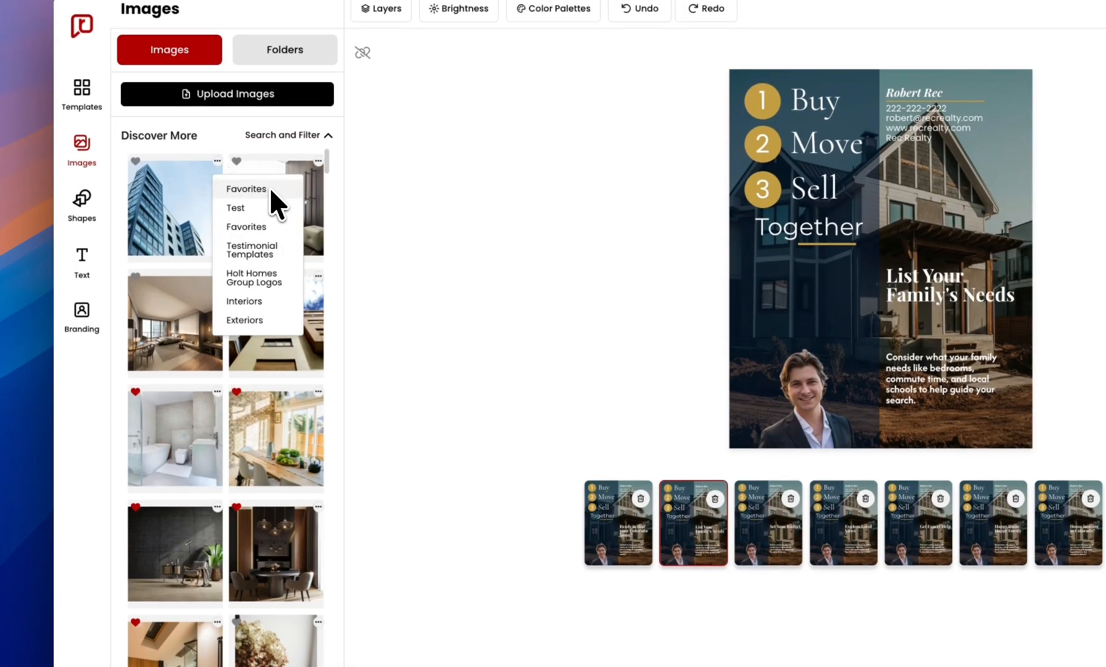
click(395, 195)
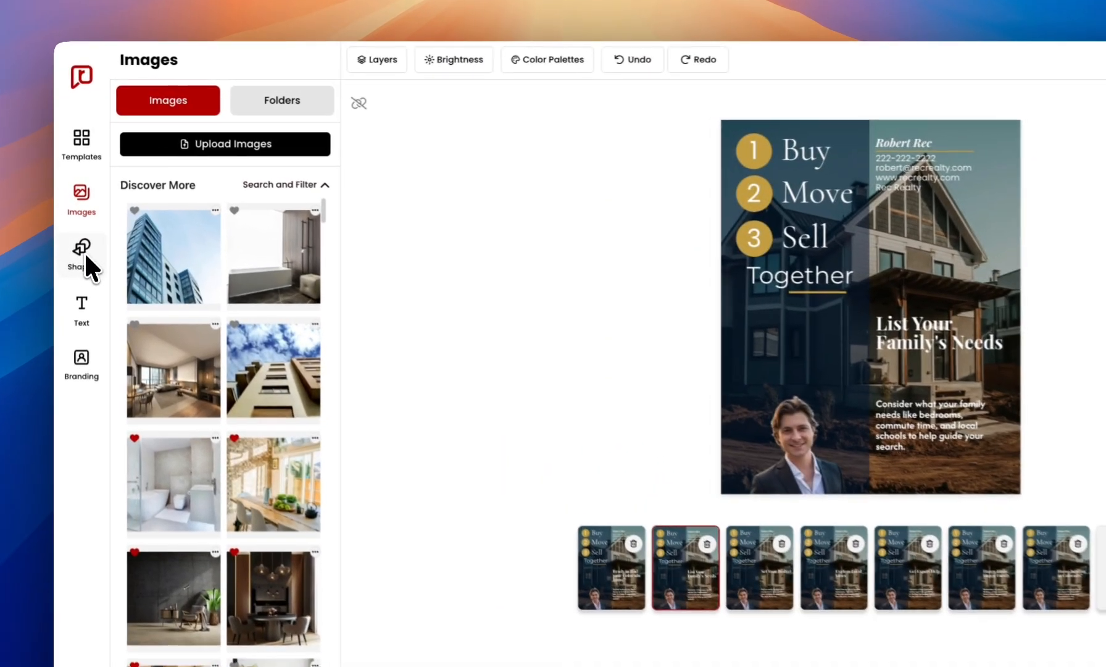
Add the plain straight line shape to the first slide and angle it diagonally across the slide's lower-right corner.
click(76, 211)
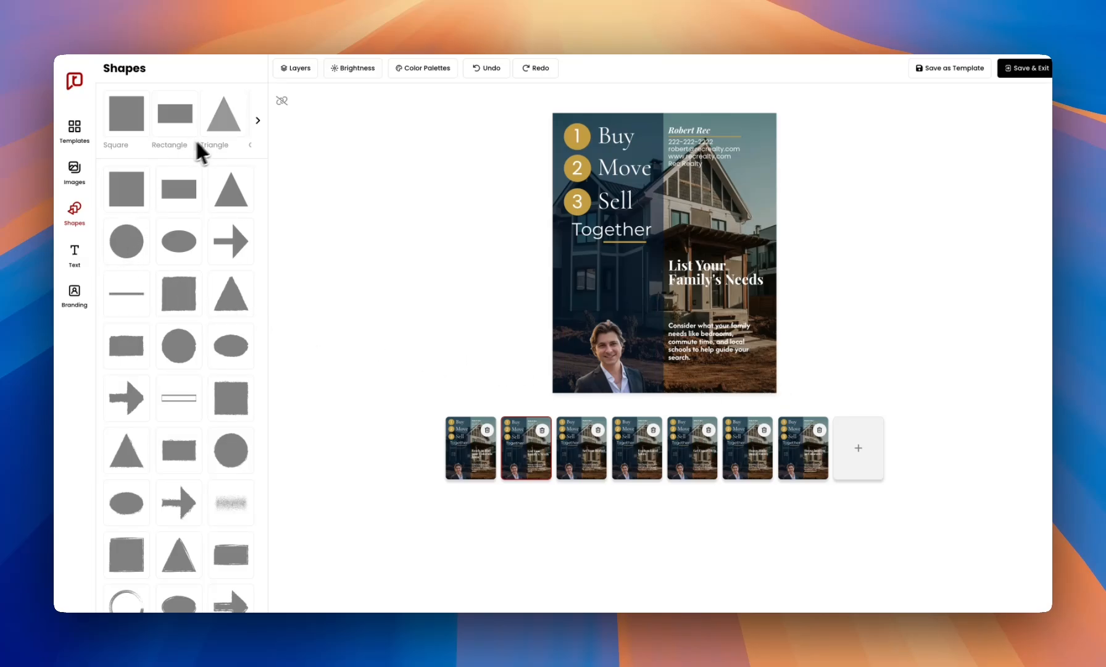
scroll(203, 121, right, 1)
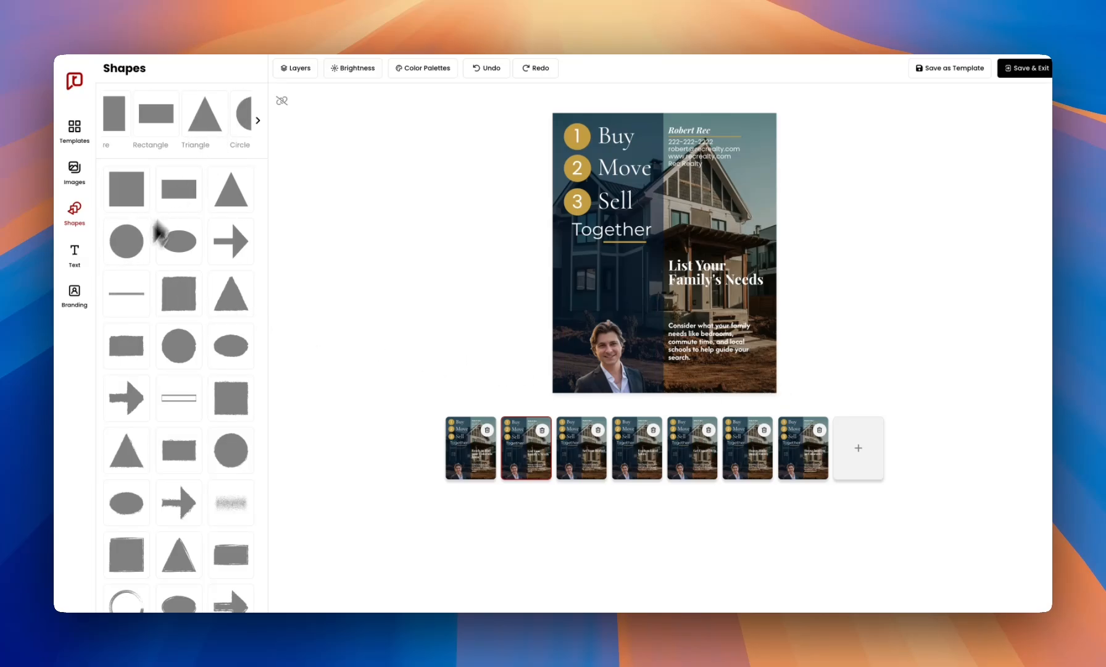
scroll(167, 346, down, 1)
scroll(177, 375, up, 1)
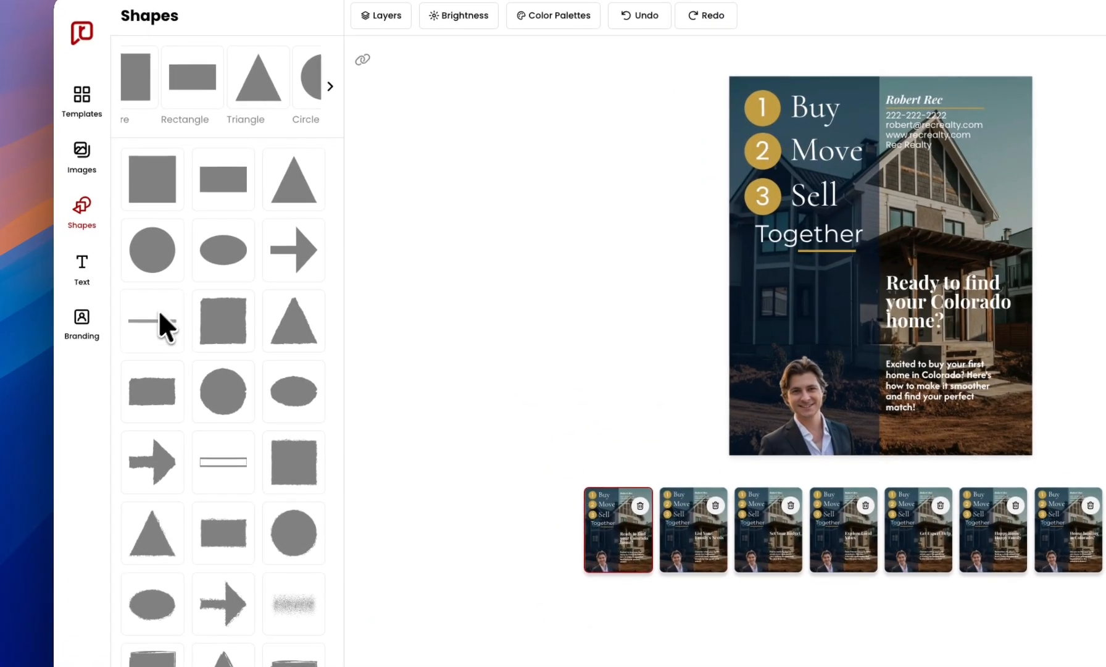
click(148, 317)
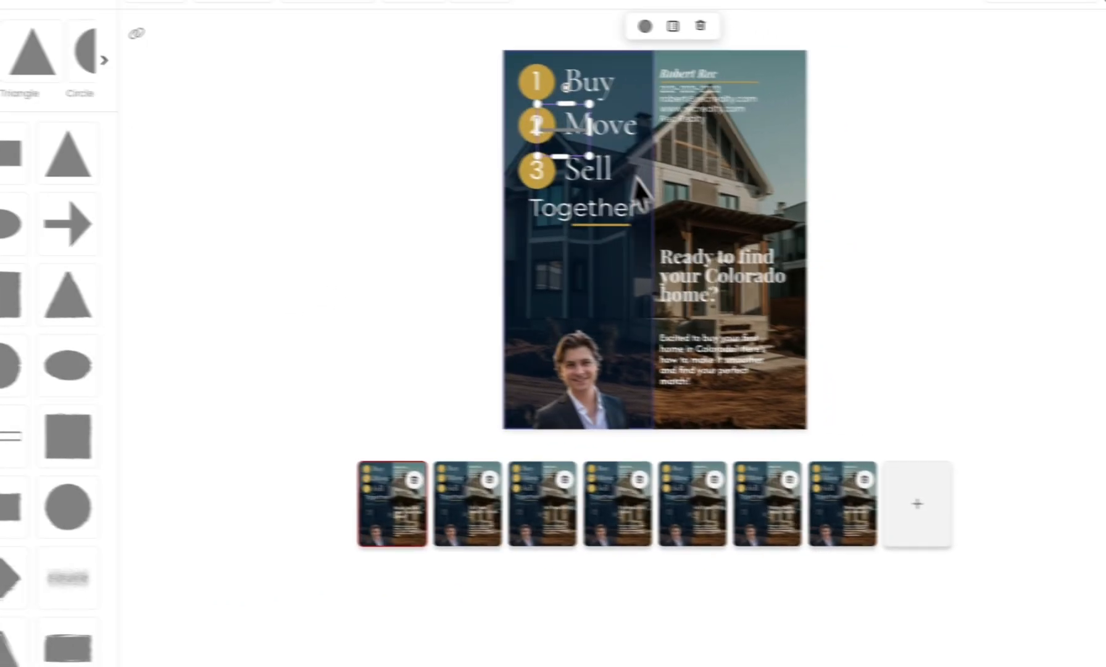
drag(544, 142, 742, 396)
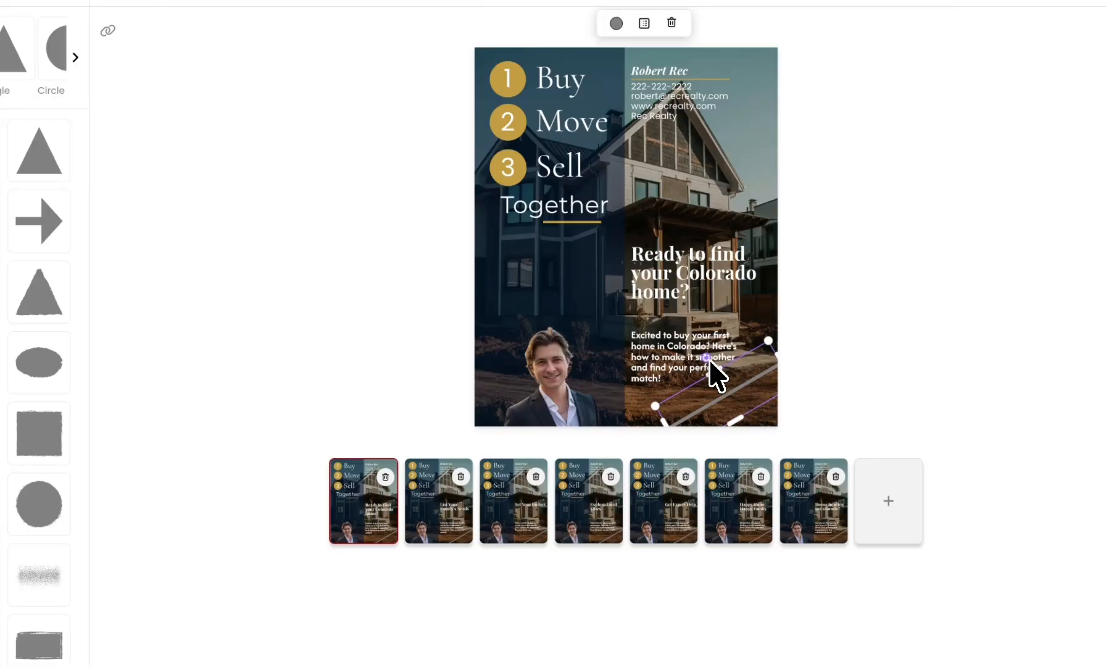
mouse_move(705, 356)
mouse_down()
mouse_move(701, 371)
mouse_move(691, 361)
mouse_up()
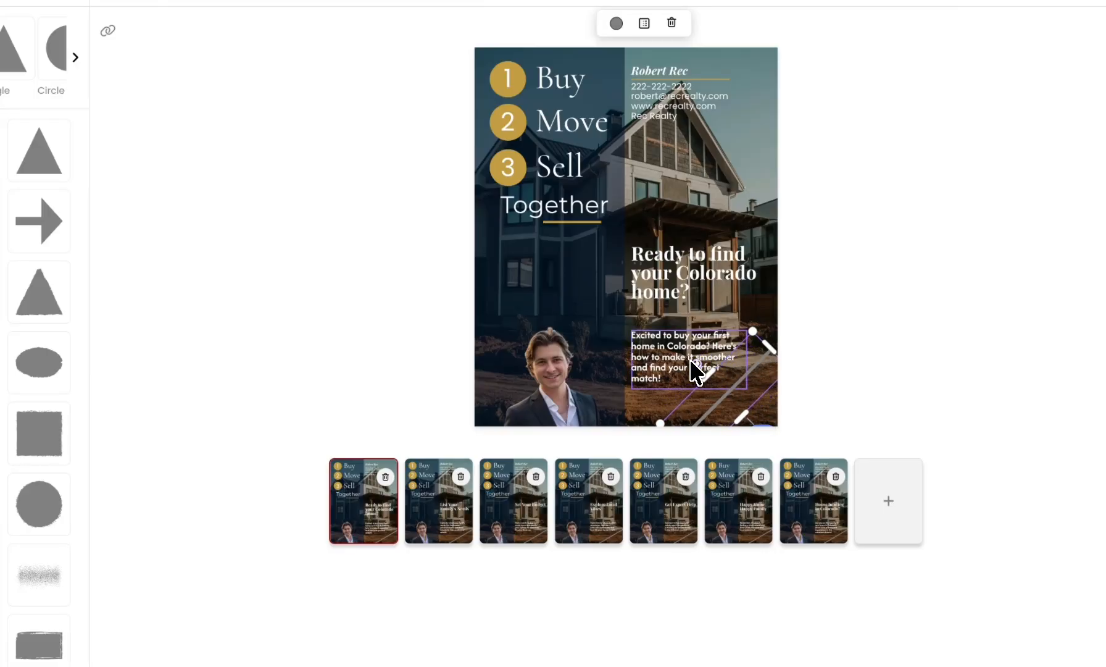
drag(734, 398, 756, 398)
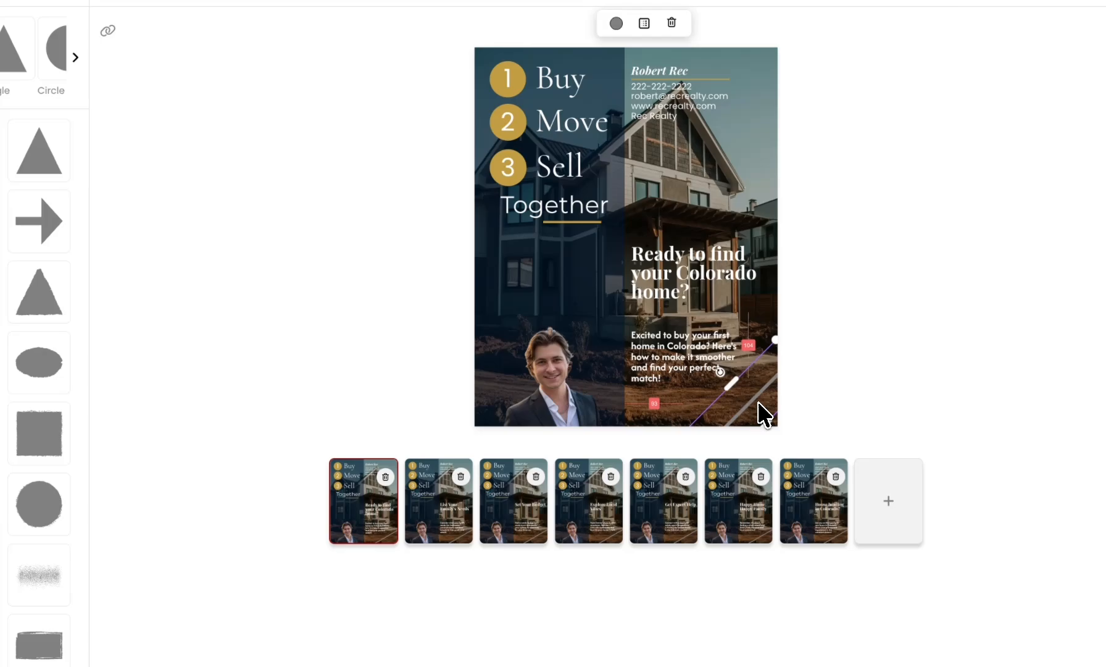
click(819, 377)
click(702, 376)
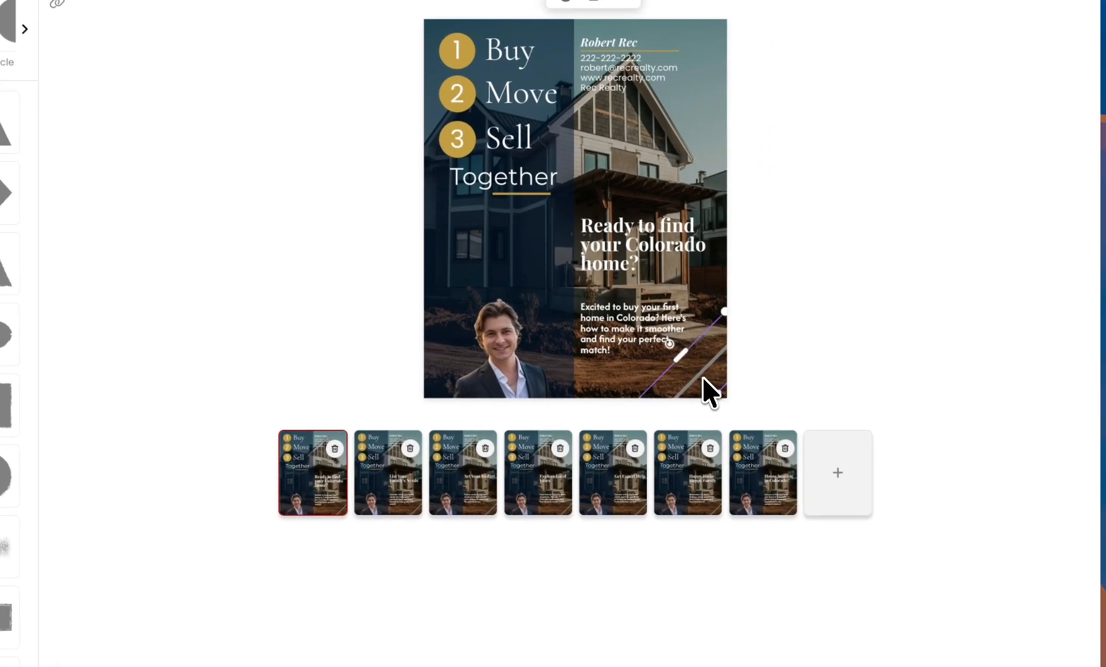
Recolor the diagonal corner line to the off-white #FFF9F9.
click(560, 80)
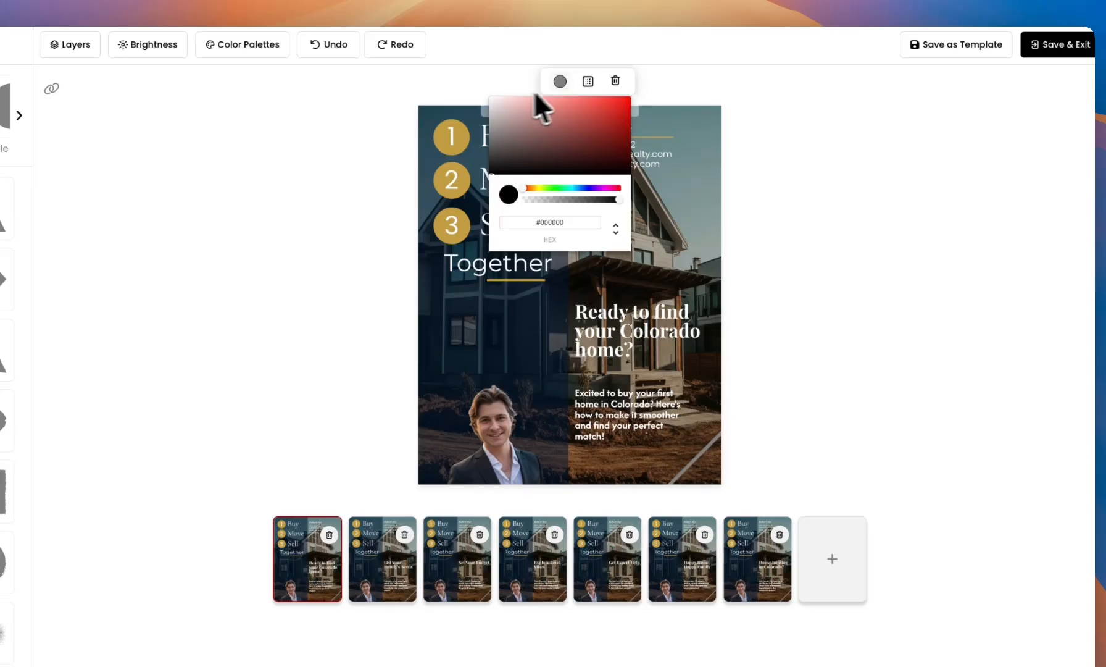
click(493, 99)
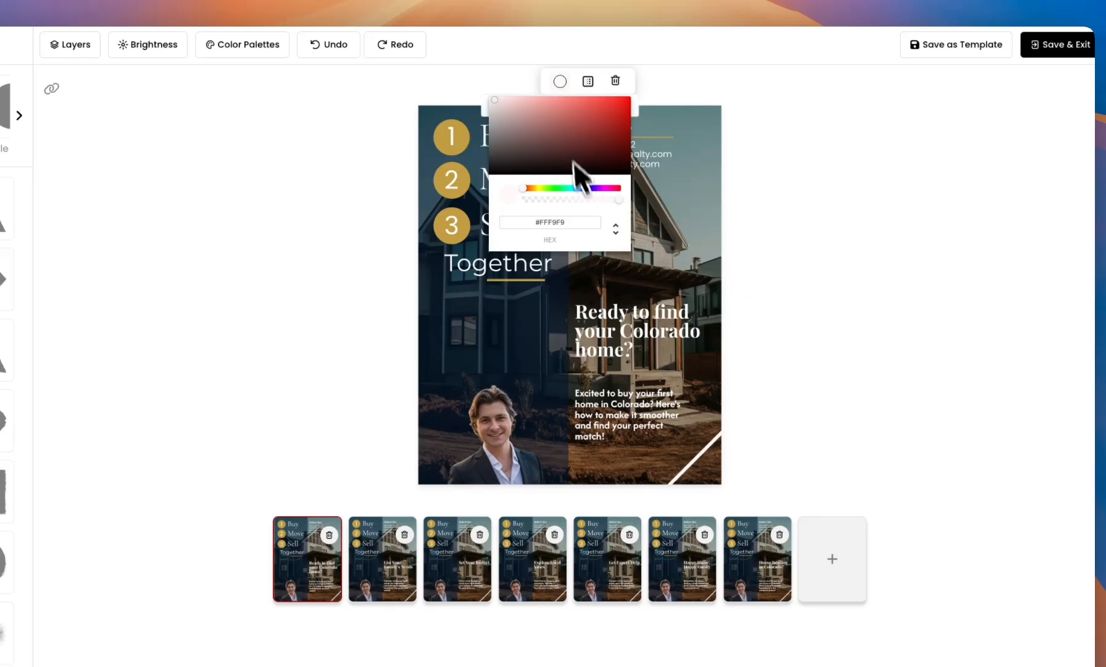
click(862, 263)
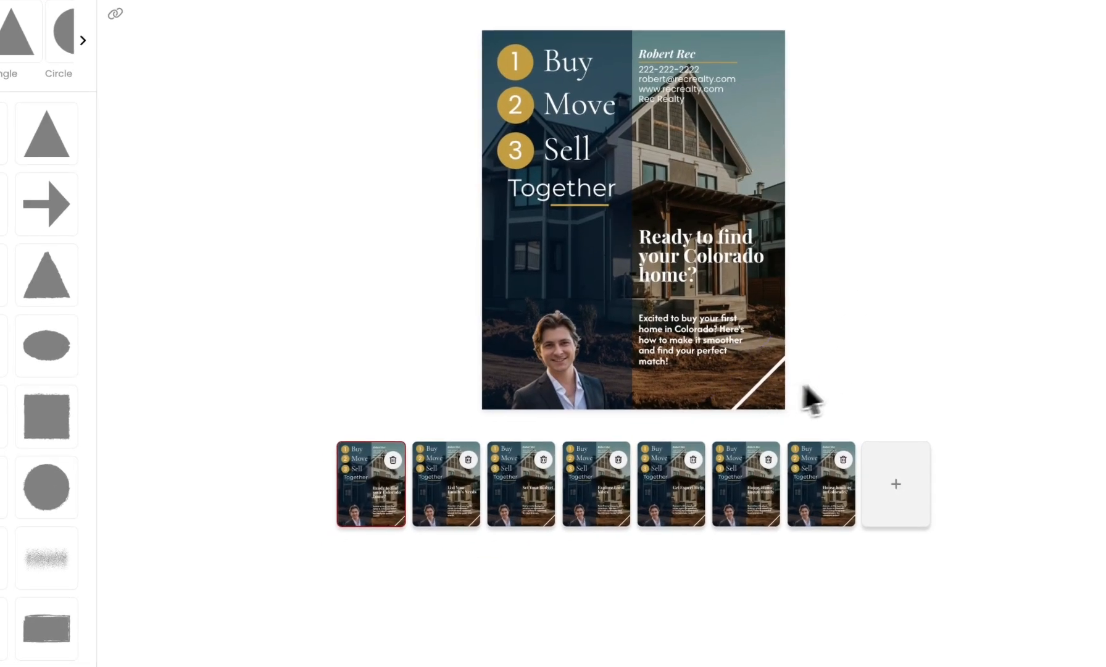
Rotate the white line to horizontal and position it beneath the paragraph text near the slide's lower edge.
click(764, 393)
drag(763, 393, 757, 347)
click(857, 373)
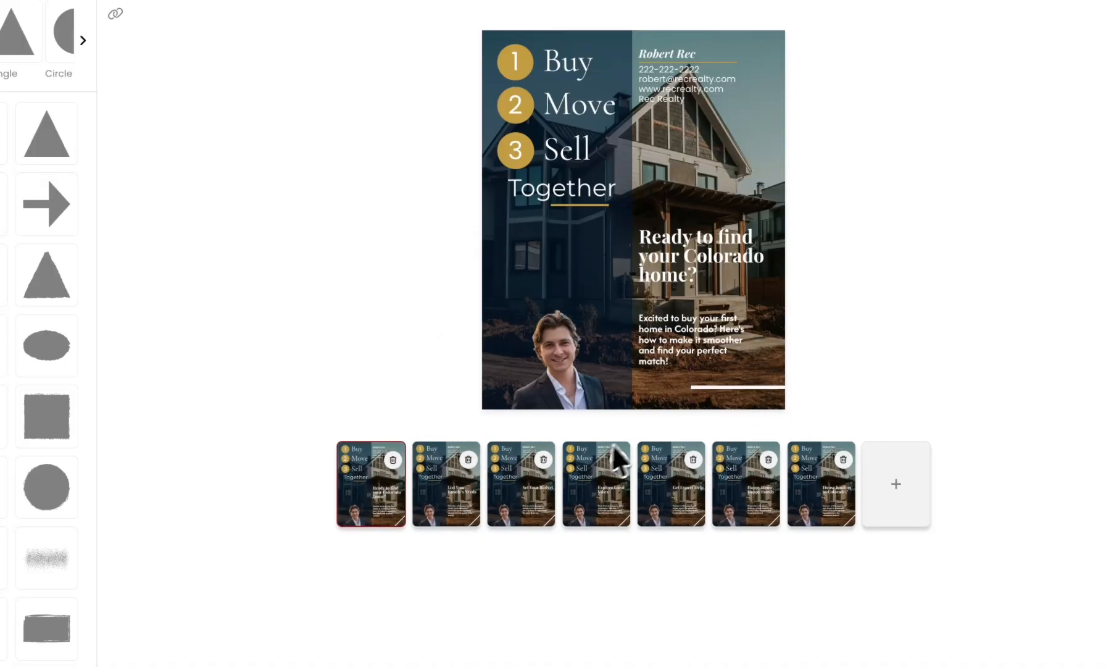
mouse_move(743, 388)
mouse_down()
mouse_move(708, 392)
mouse_move(753, 389)
mouse_up()
click(862, 290)
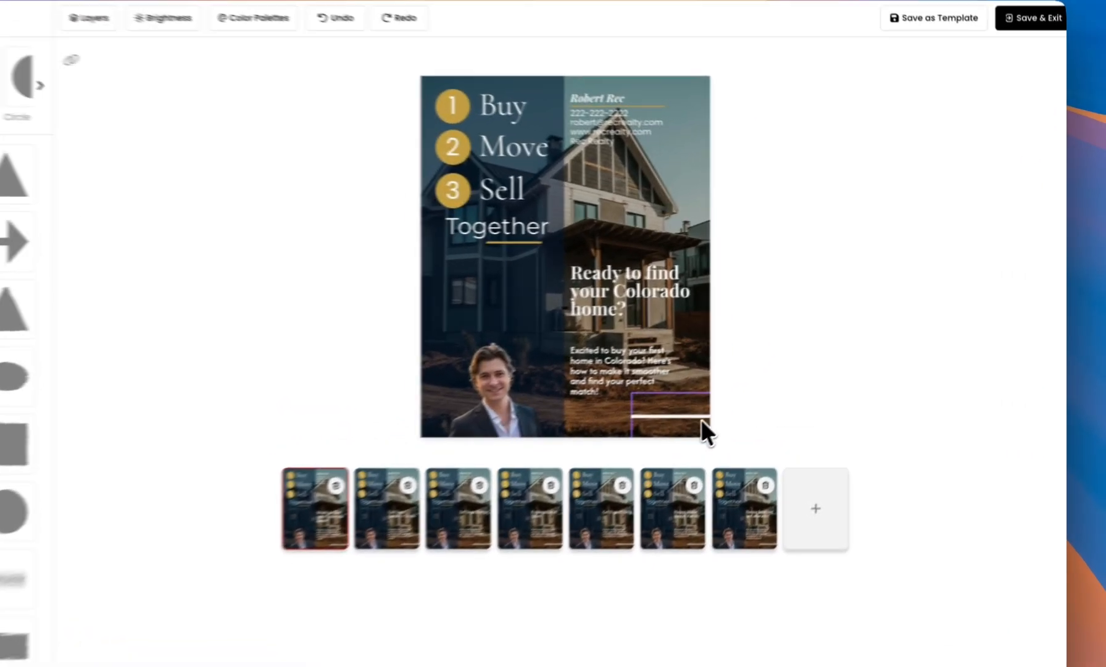
drag(774, 389, 759, 393)
drag(667, 431, 626, 431)
click(743, 406)
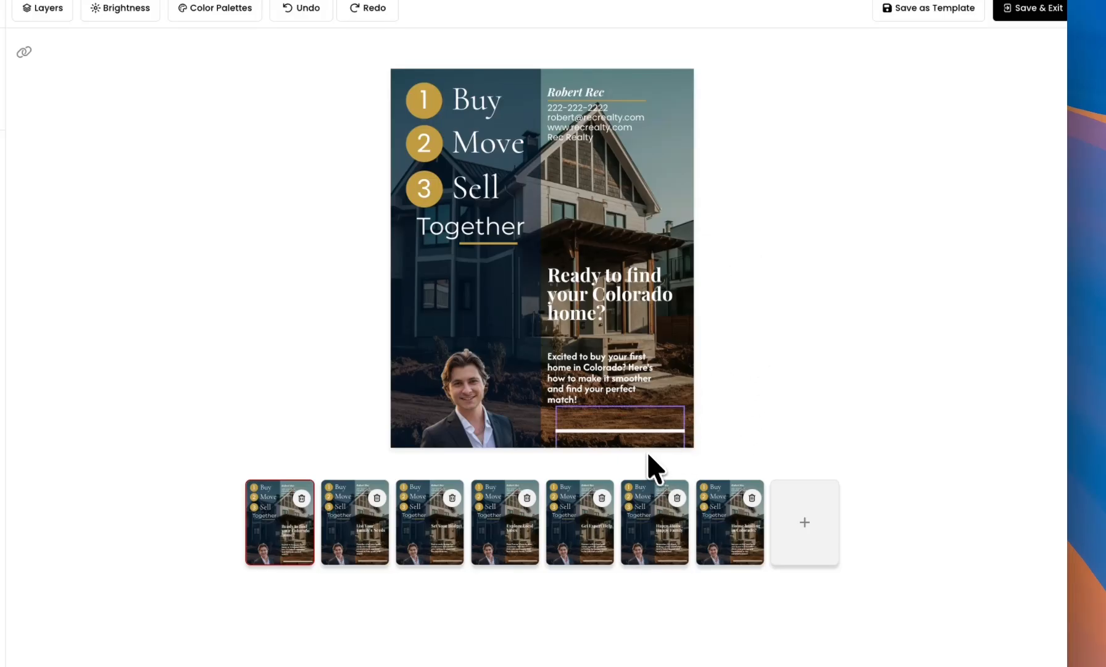
Set the white line's transparency to 54 and delete the line from the slide.
click(639, 431)
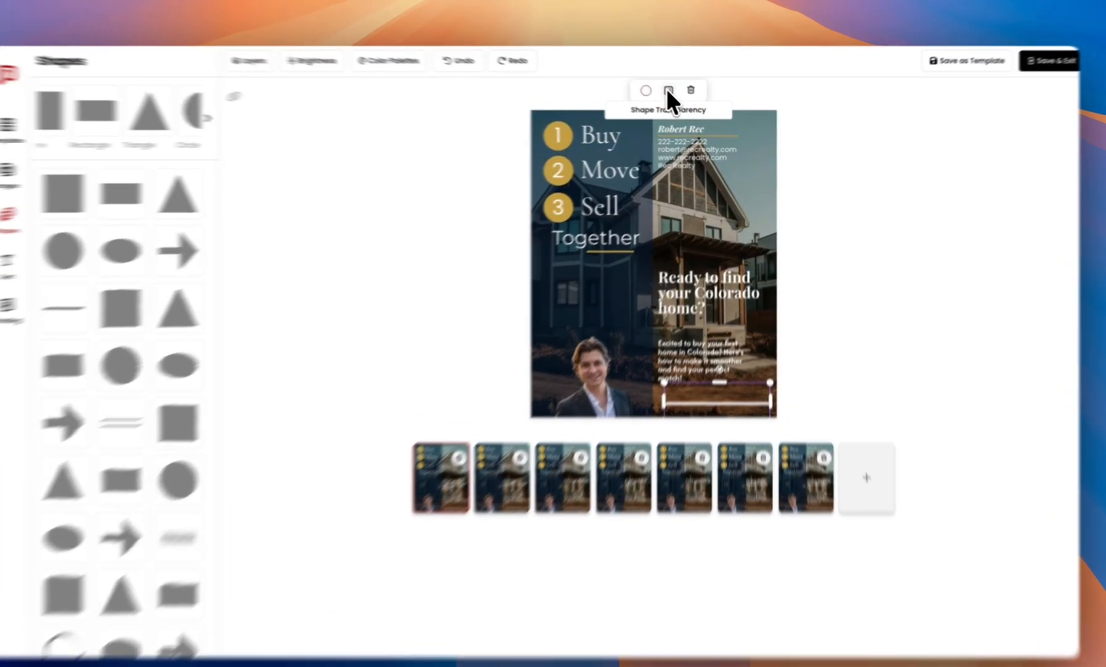
click(677, 95)
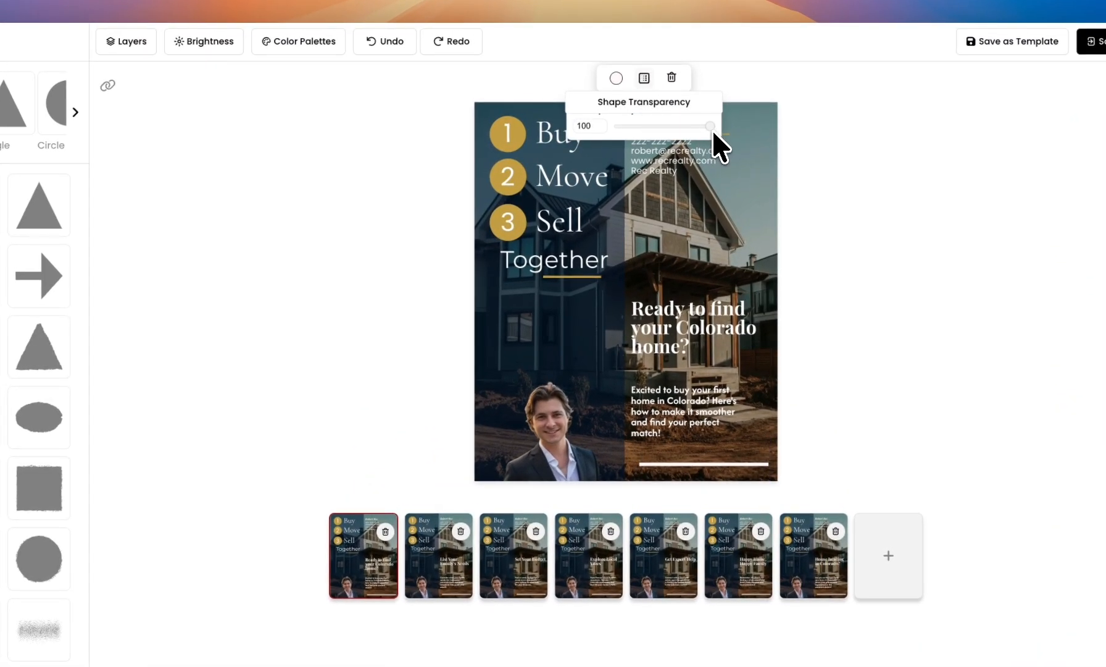
click(680, 126)
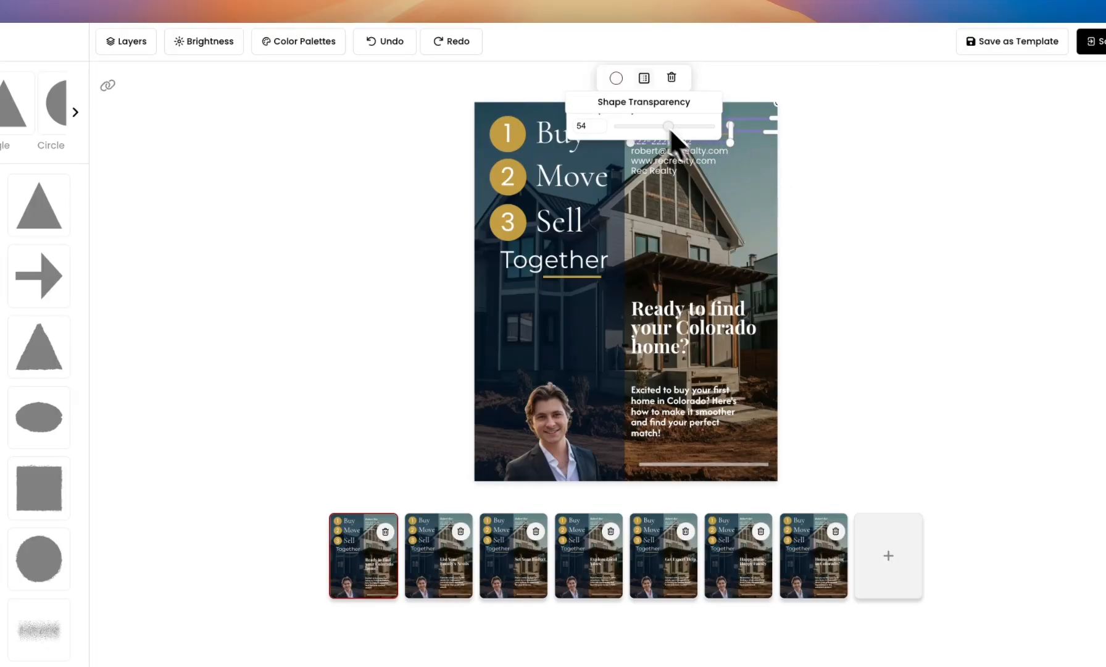
click(852, 256)
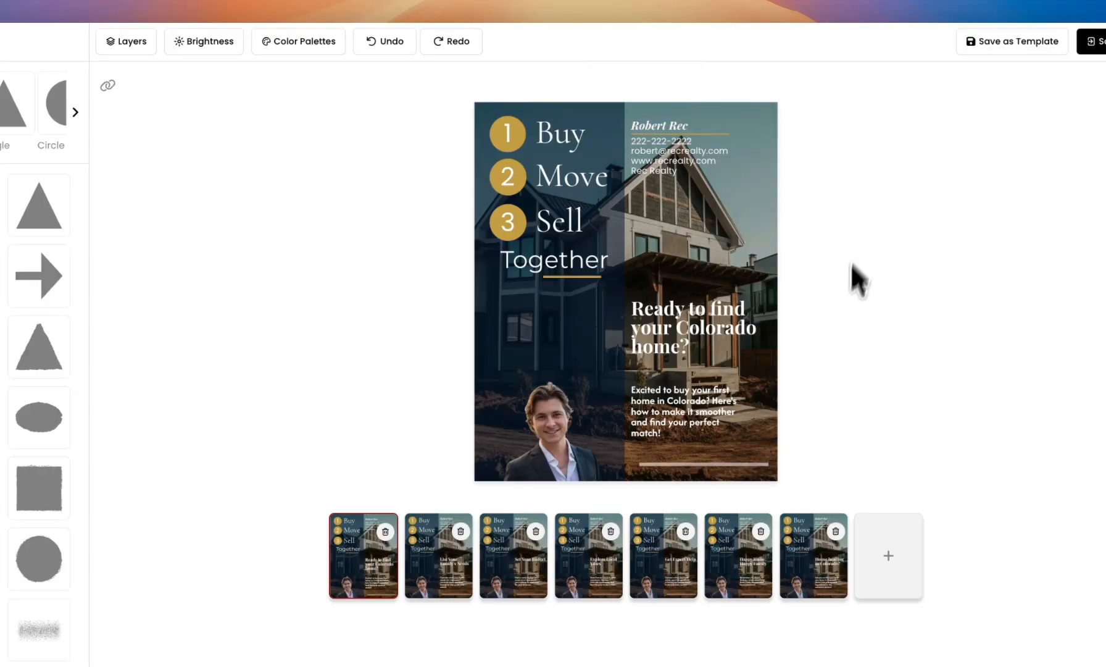
click(711, 465)
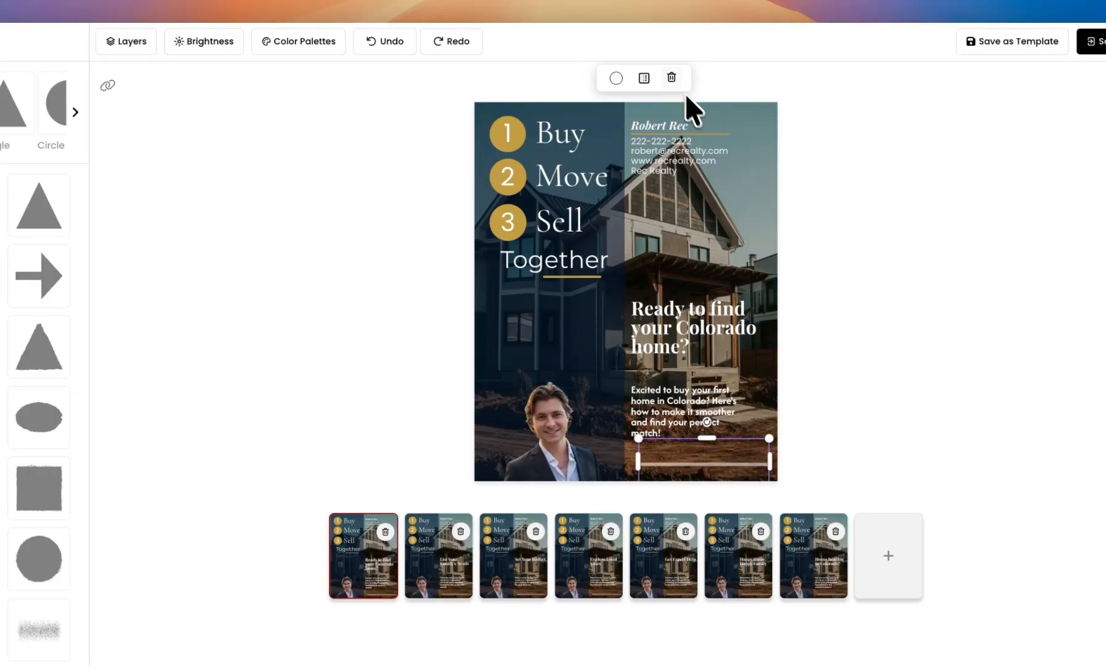
click(671, 78)
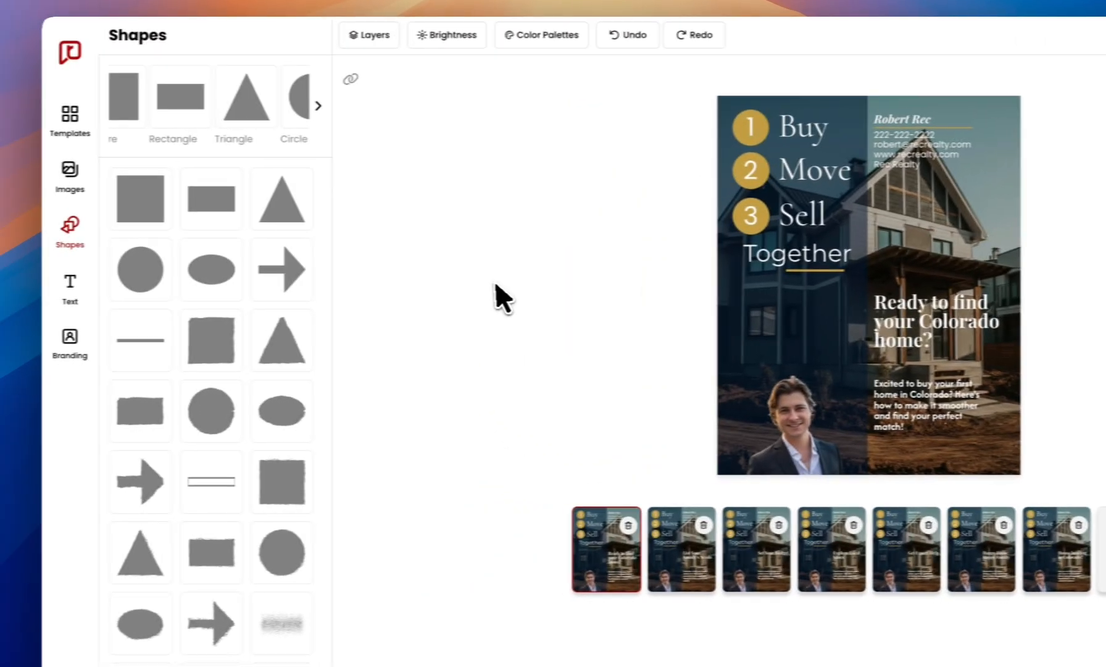
Browse the image library down to the favorited house exteriors, including the house among trees under a cloudy sunset sky.
click(81, 164)
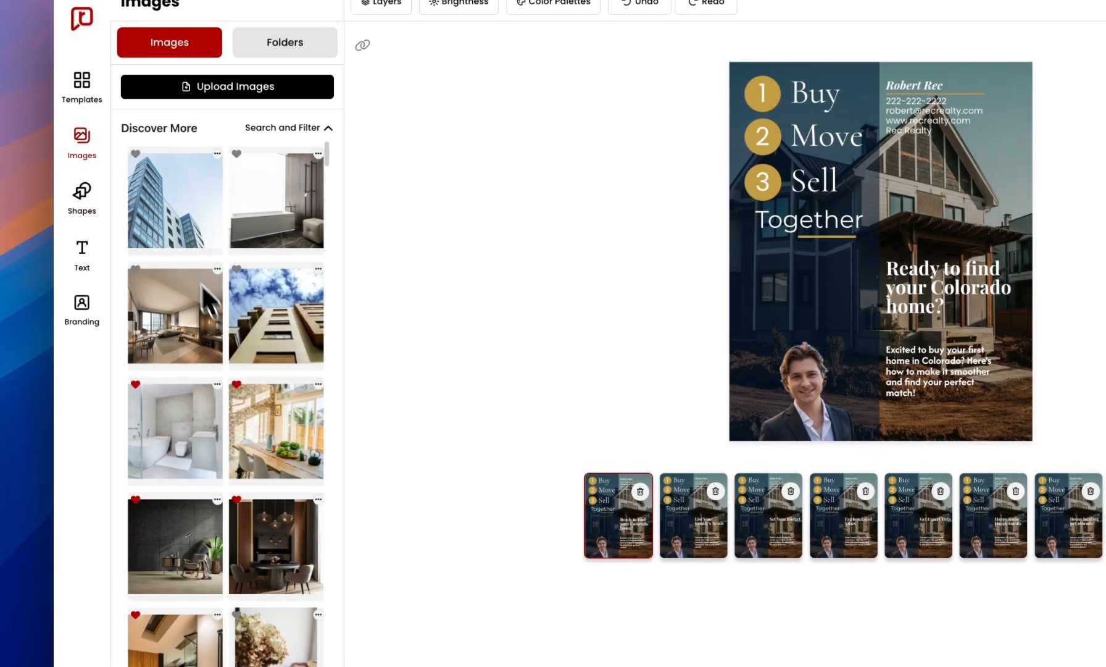
scroll(267, 507, down, 3)
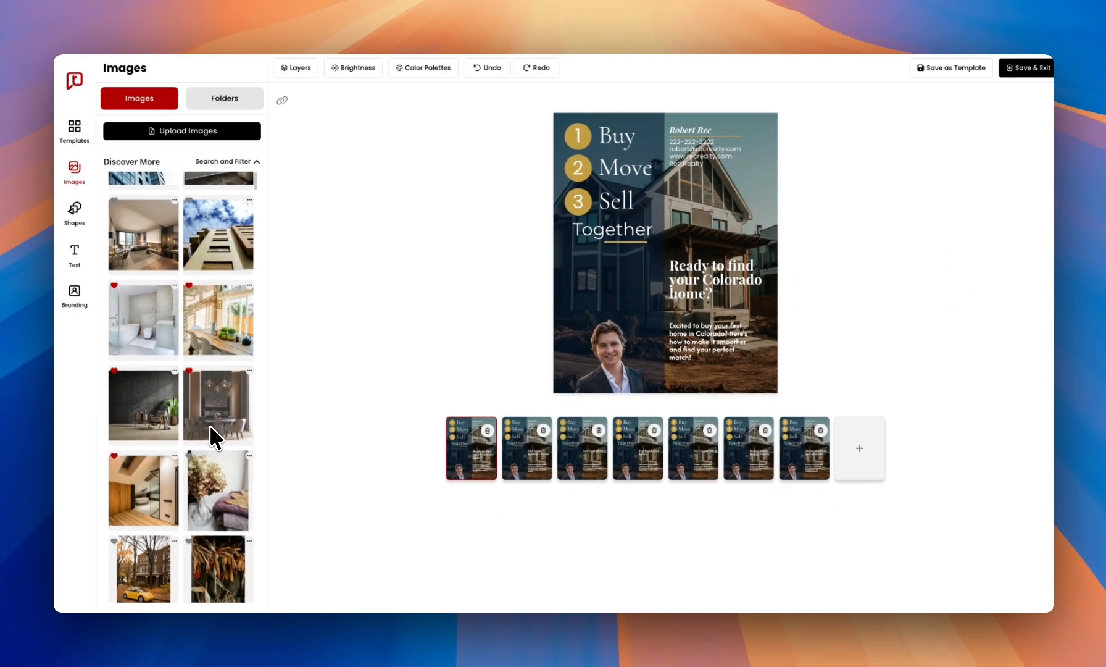
scroll(209, 424, down, 5)
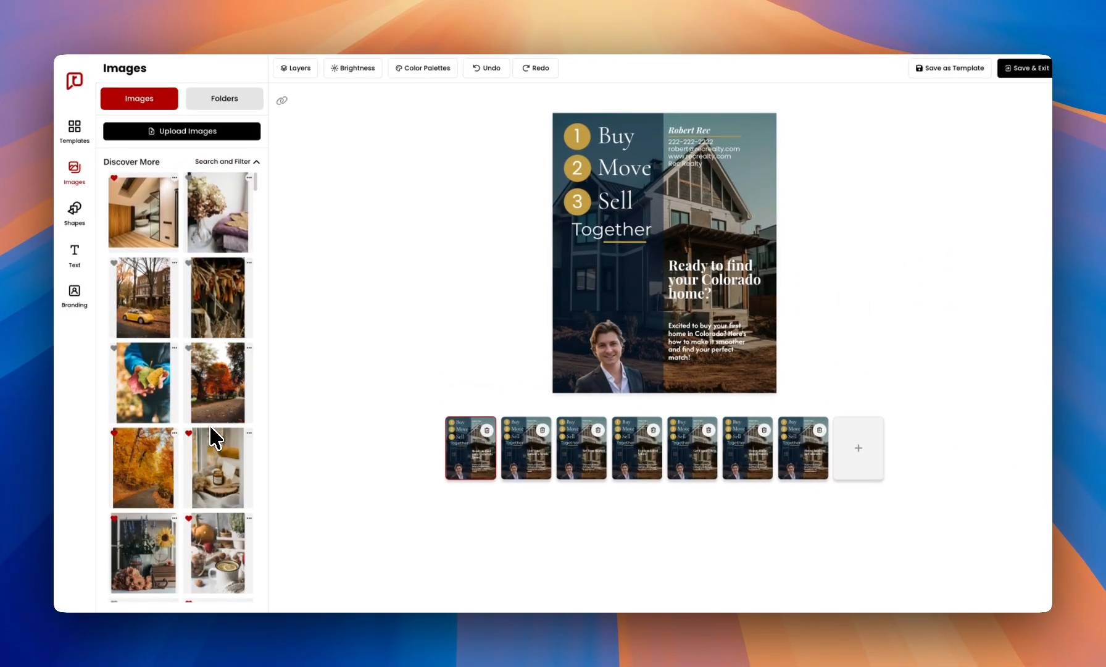
scroll(209, 424, down, 3)
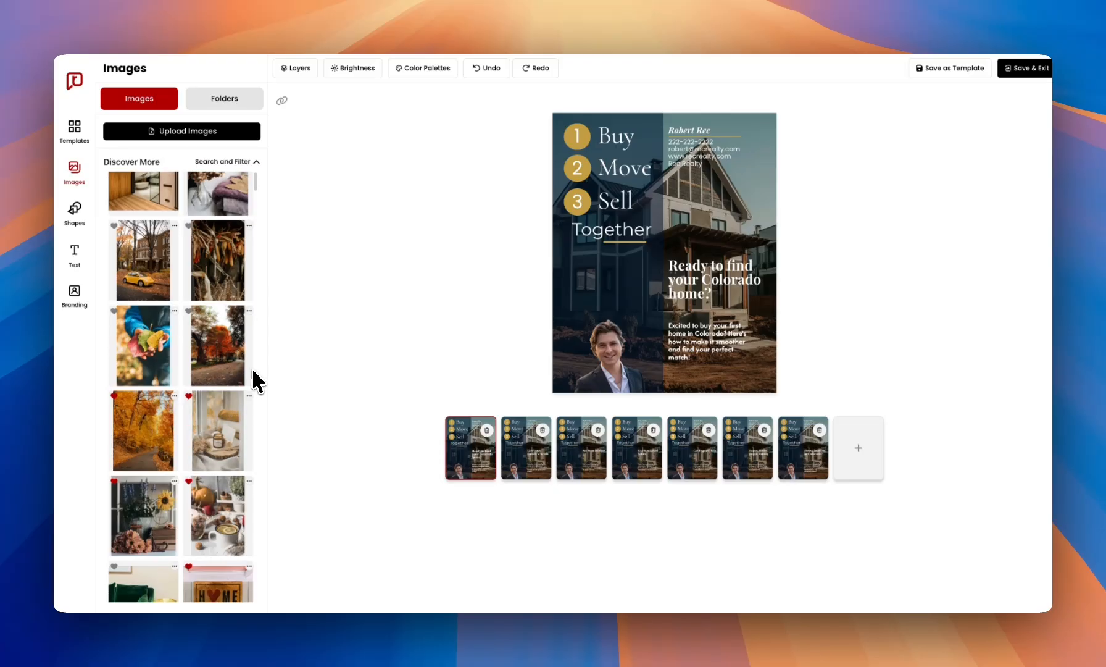
scroll(247, 395, down, 3)
scroll(239, 419, down, 10)
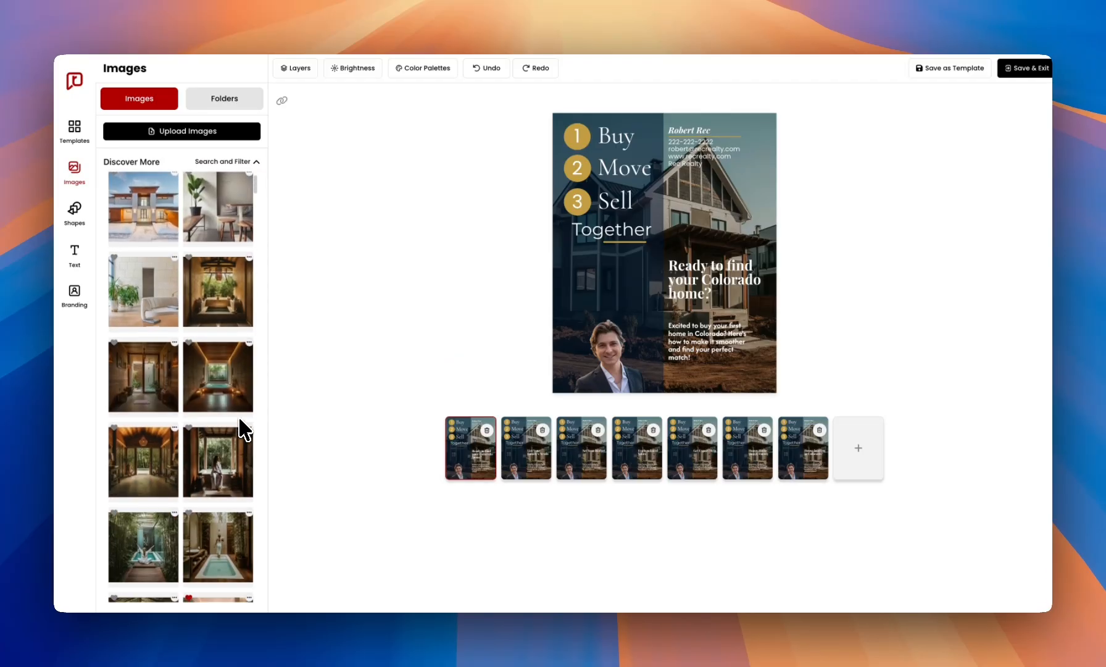
scroll(242, 420, down, 5)
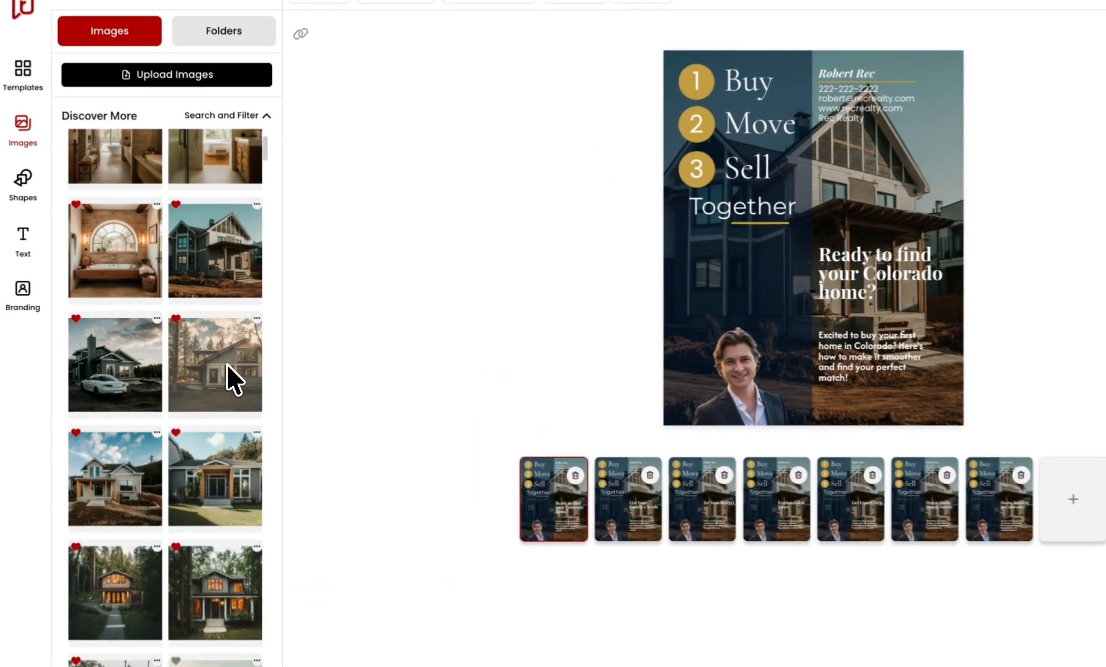
Insert the photo of the house among trees, shrink it and place it between "Together" and the agent's portrait.
click(228, 346)
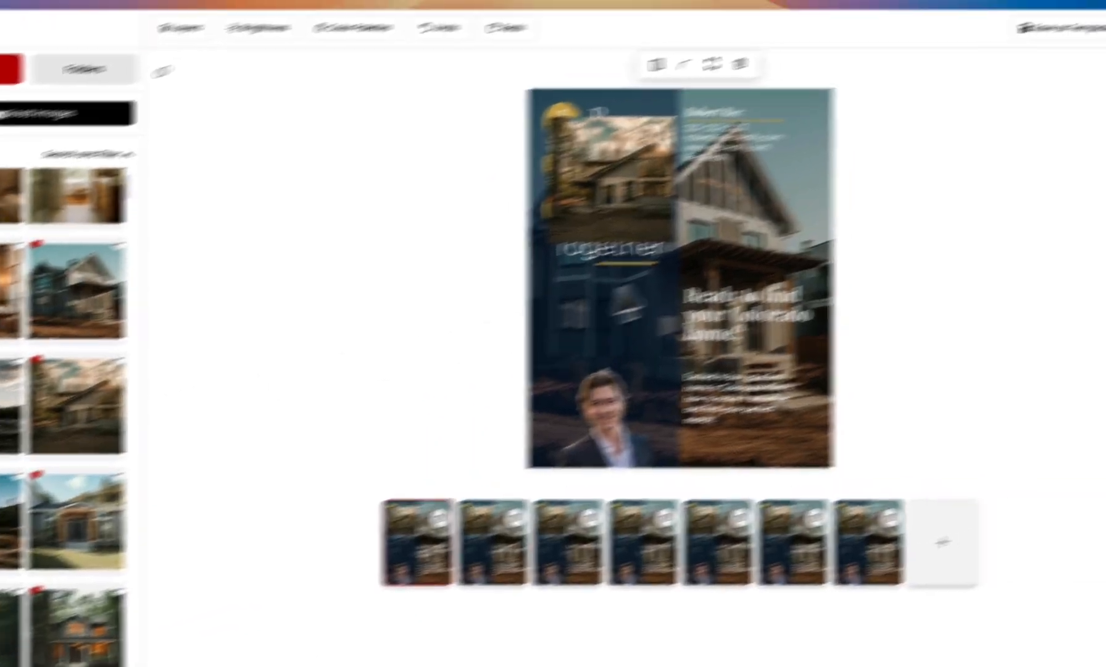
drag(544, 159, 538, 316)
drag(512, 355, 518, 345)
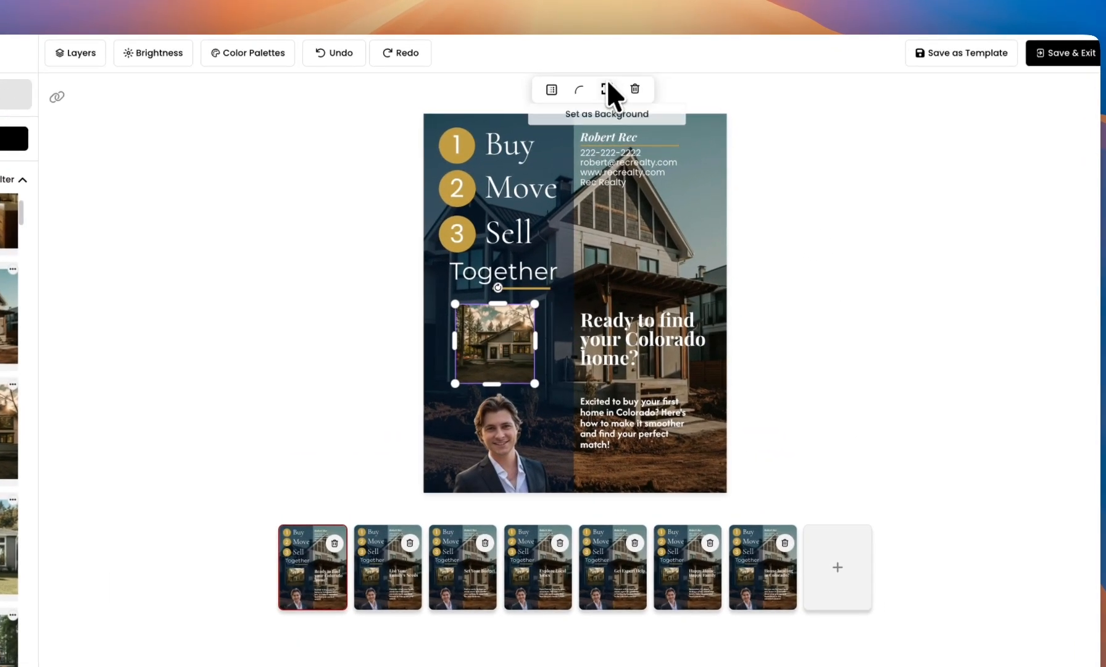
Set the inserted house photo's transparency to 62 and delete the photo from the slide.
click(548, 86)
drag(613, 135, 584, 138)
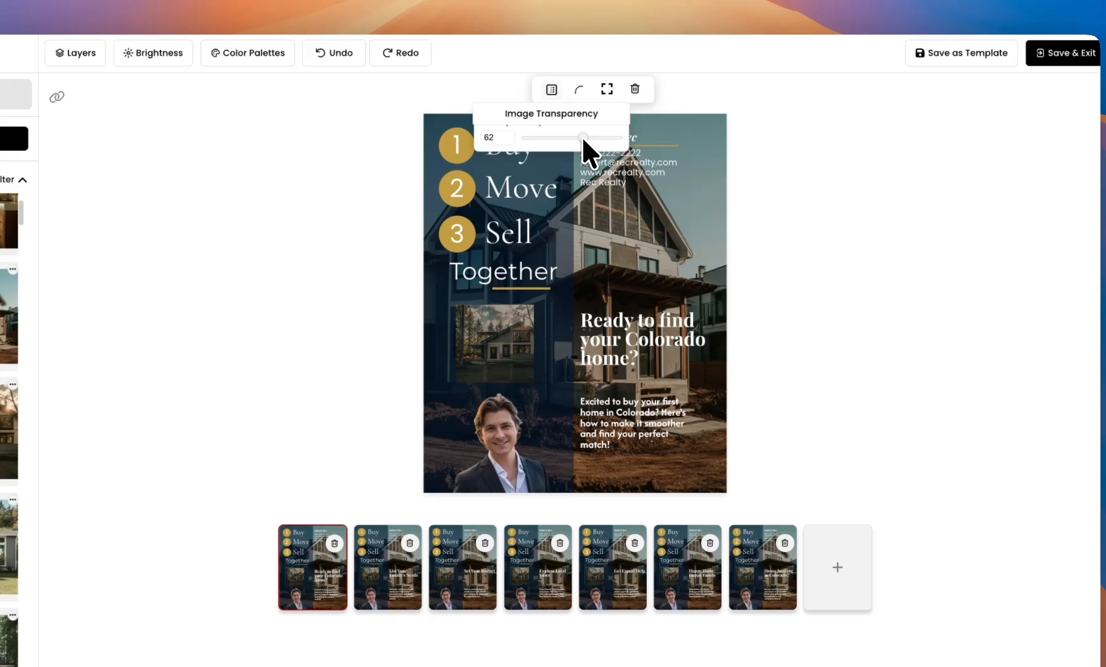
click(834, 282)
click(487, 341)
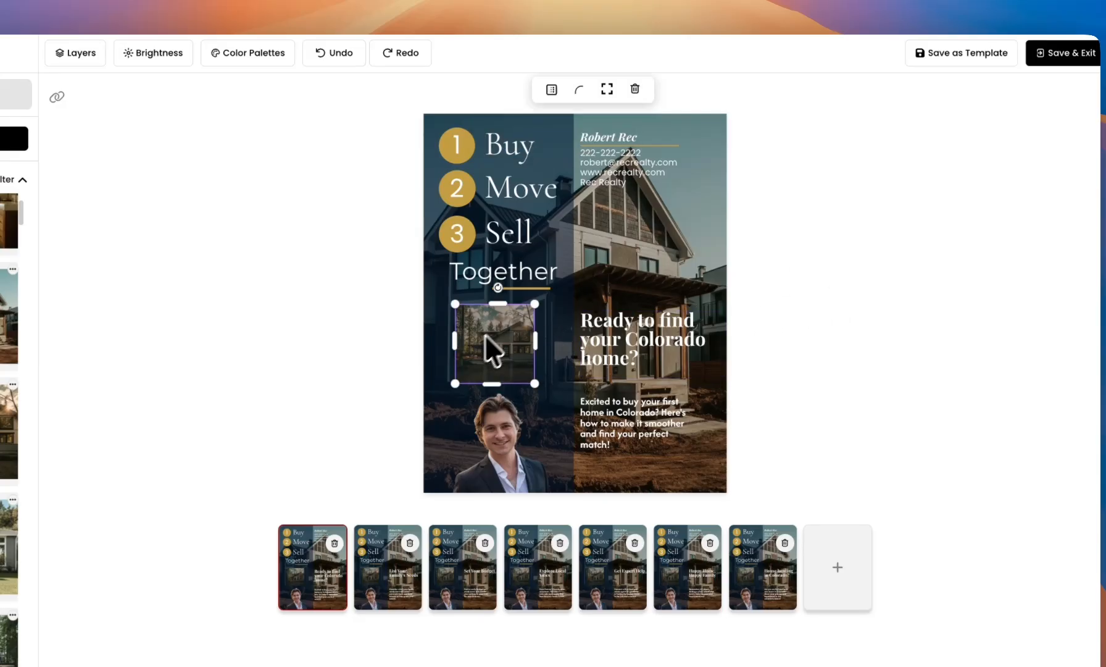
click(634, 89)
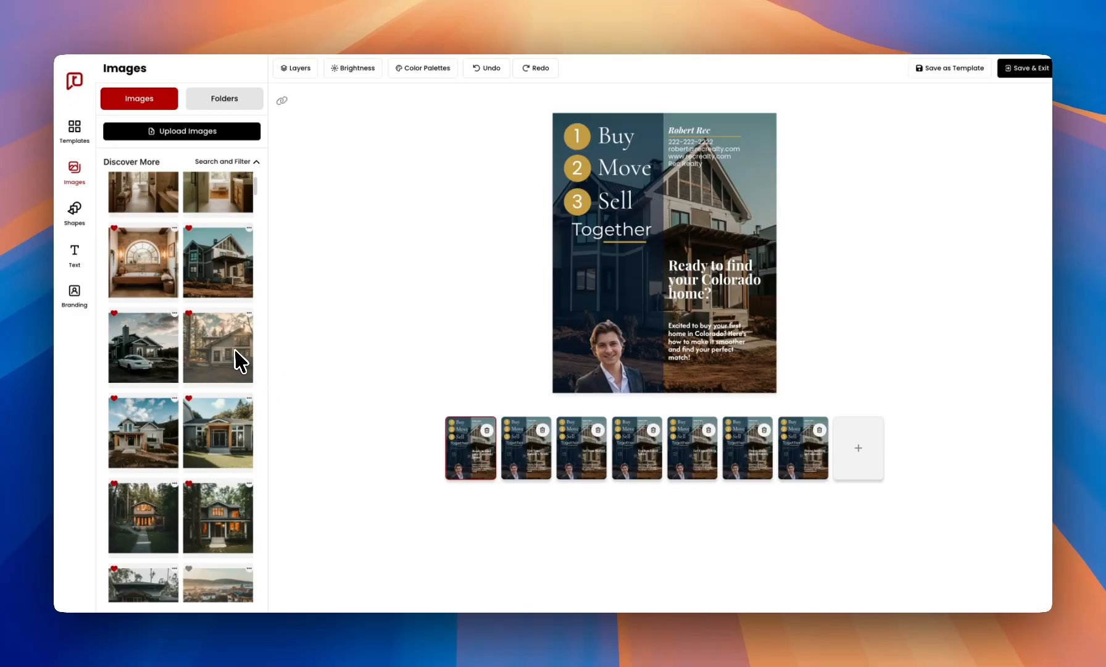
Insert the photo of the house among trees again and move it to the middle of the slide.
click(249, 314)
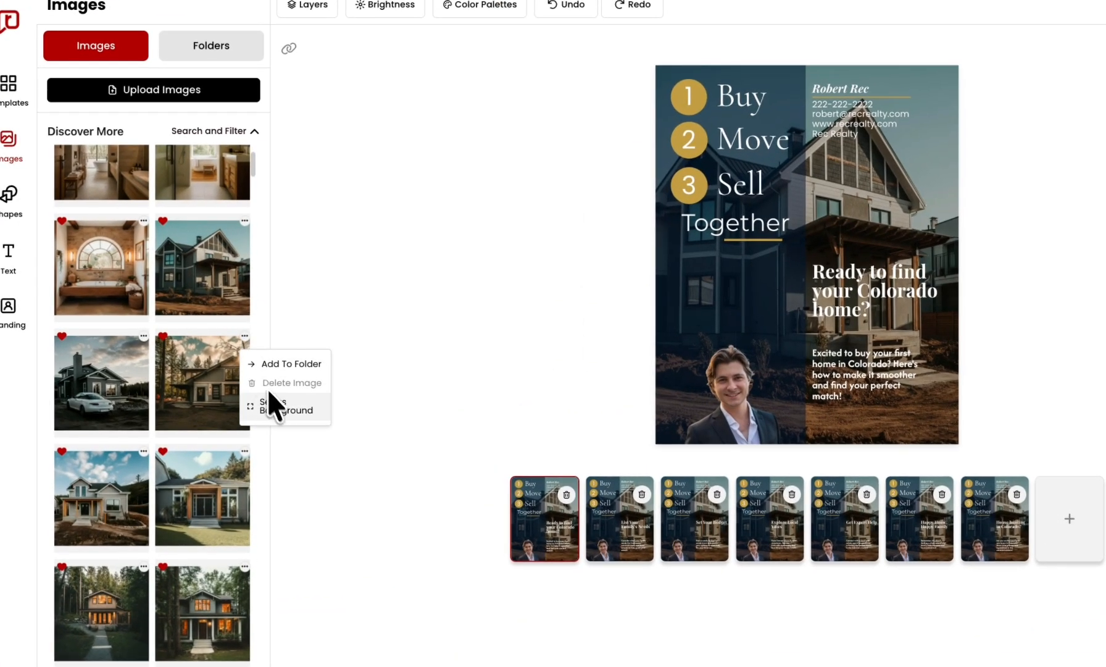
click(210, 371)
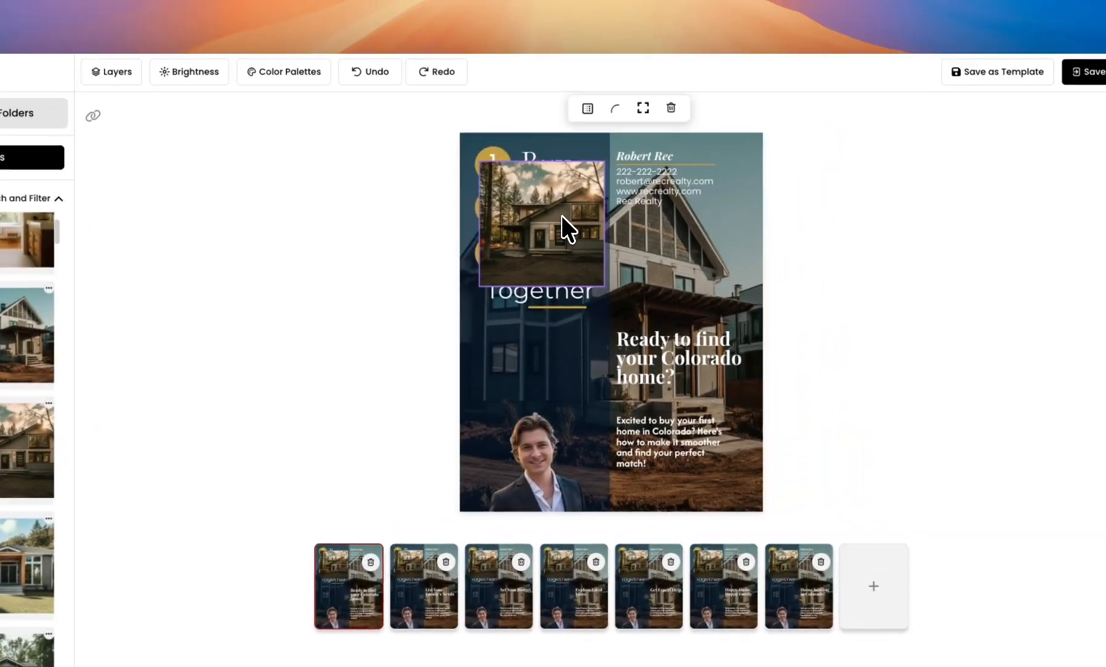
drag(752, 172, 753, 250)
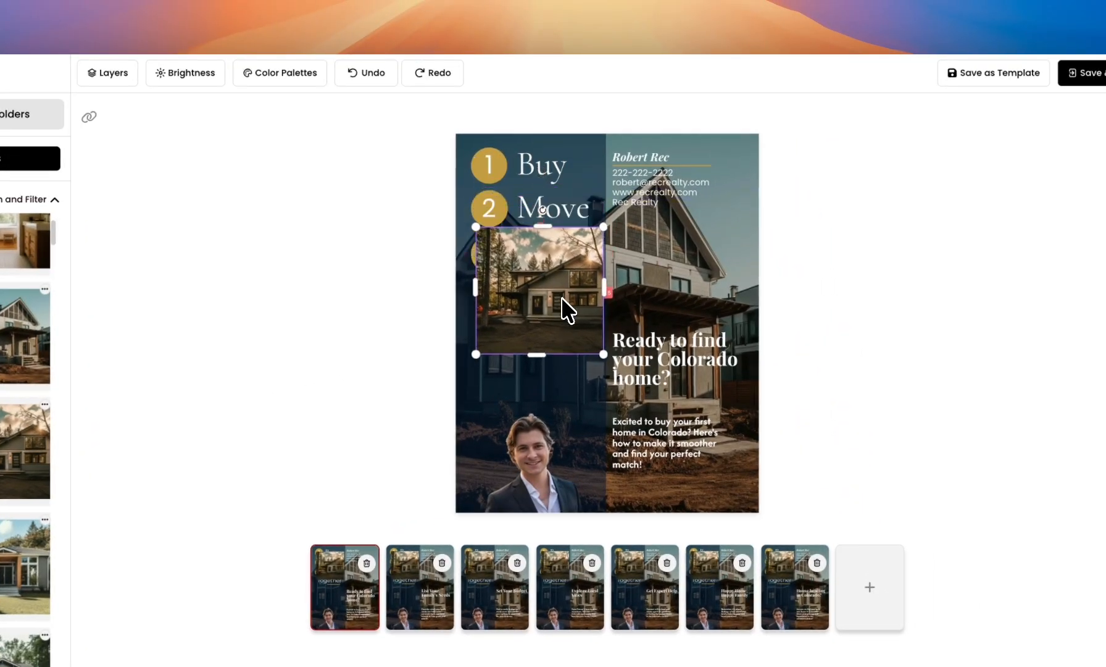
drag(551, 294, 608, 276)
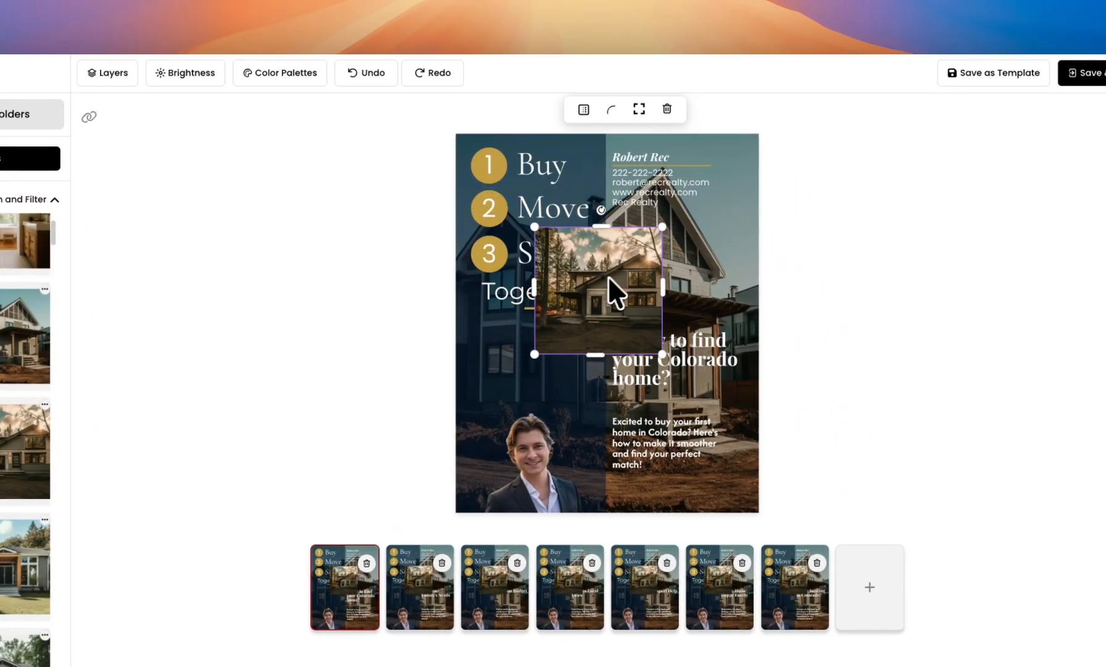
Round the corners of the inserted house photo and remove the photo from the slide.
click(611, 109)
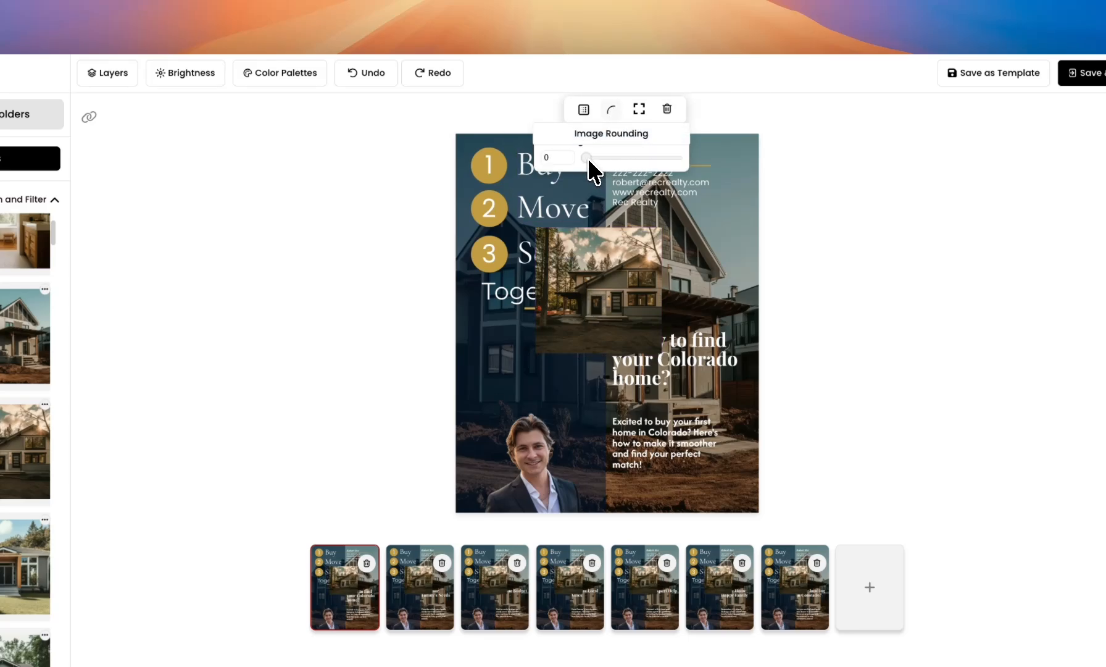
drag(586, 157, 619, 158)
click(874, 264)
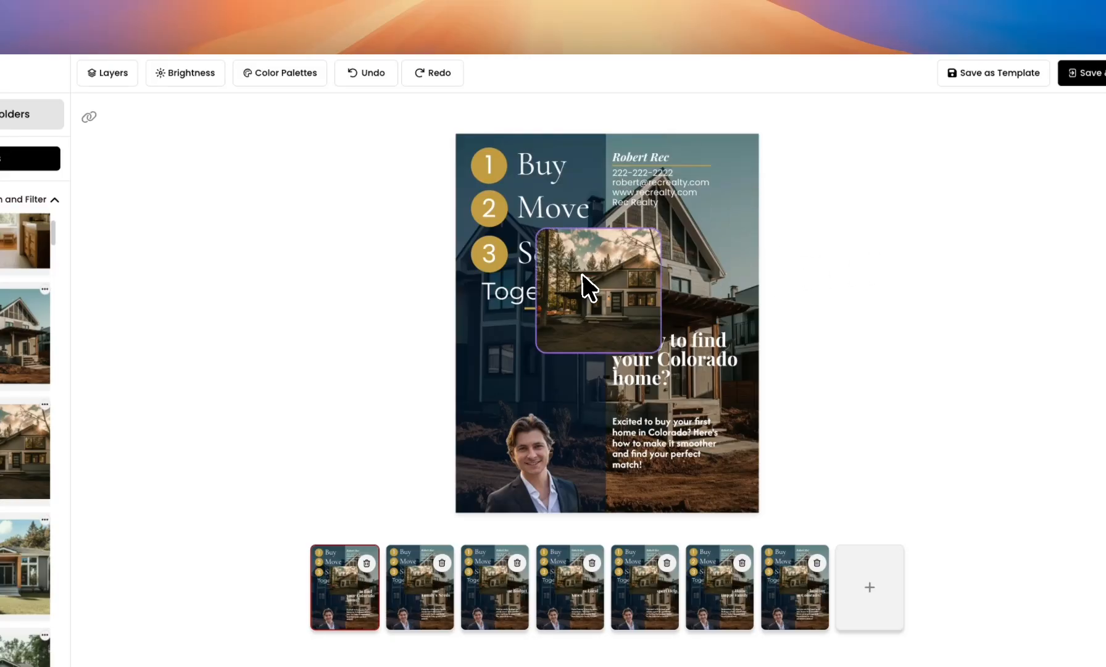
drag(583, 273, 627, 269)
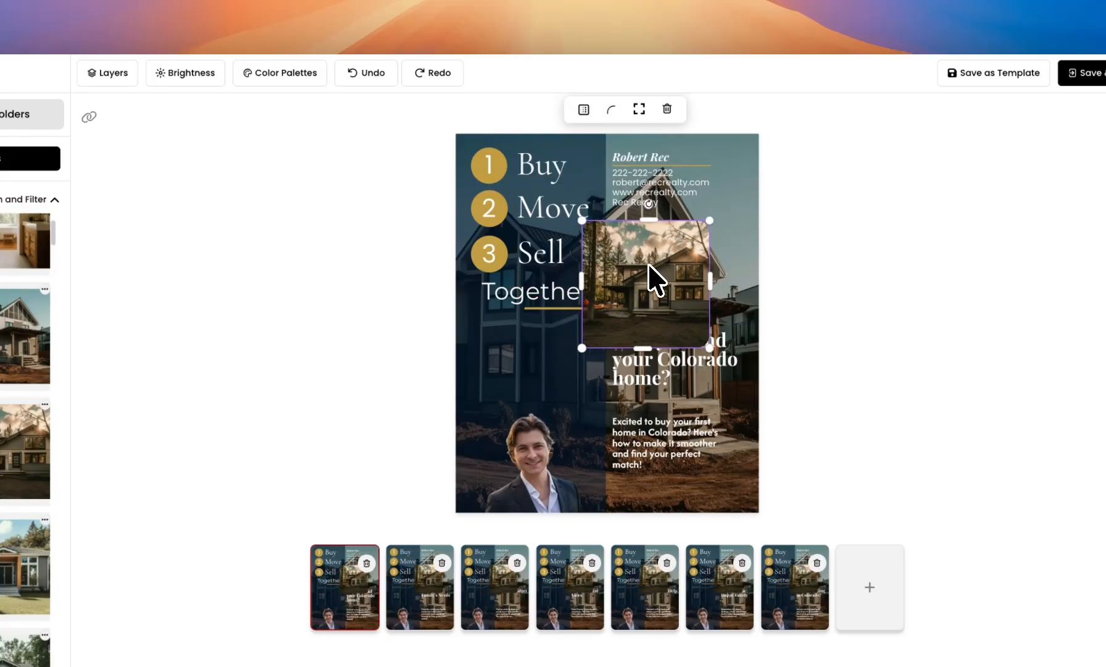
click(665, 109)
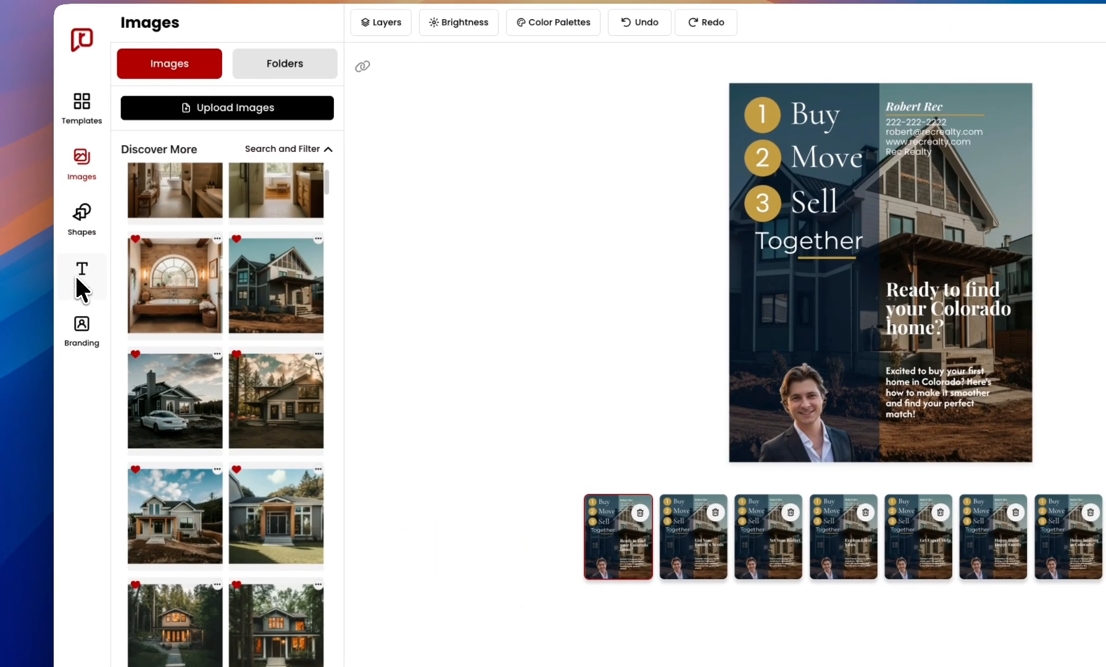
Add a text box, place it below "Together" above the headshot, and clear its sample text.
click(52, 285)
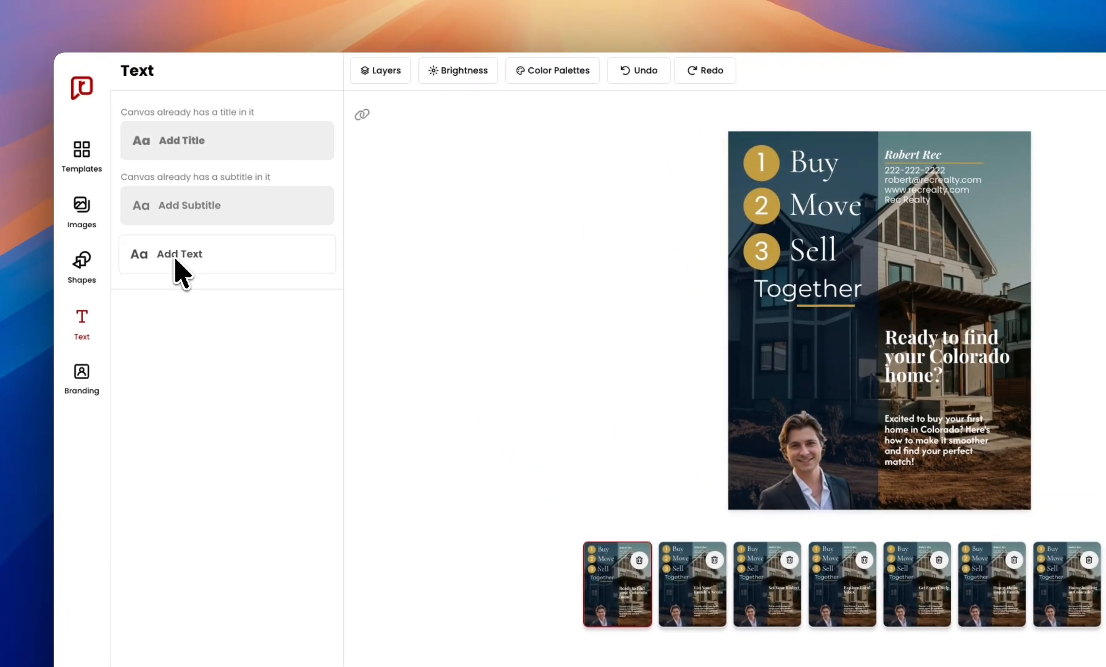
click(148, 205)
drag(588, 160, 579, 349)
double_click(556, 350)
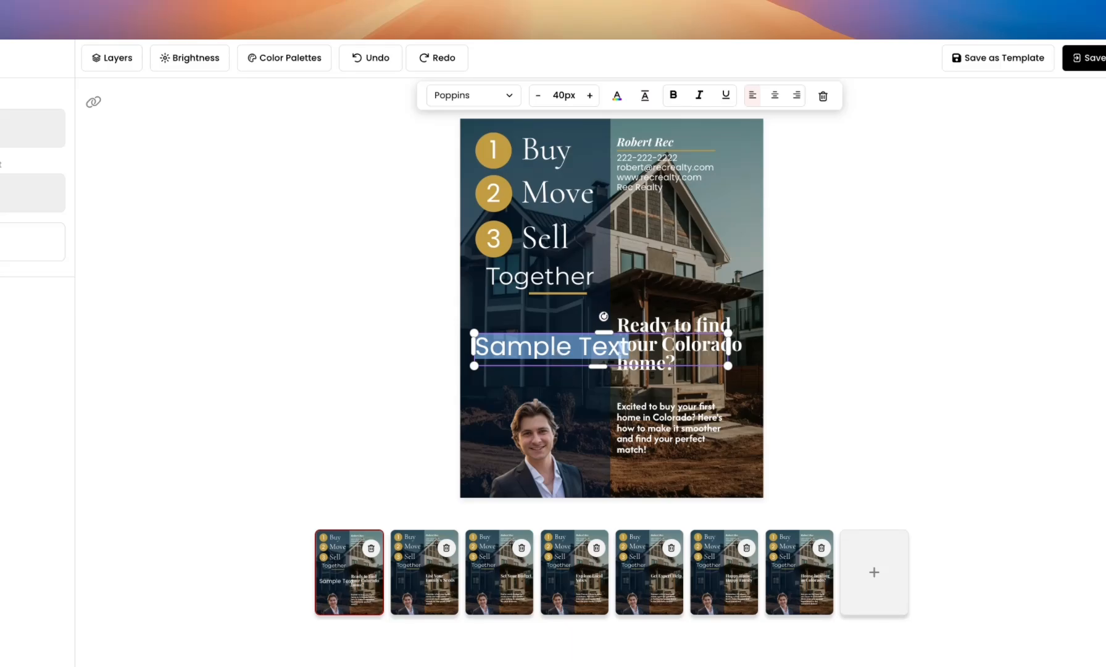
key(BackSpace)
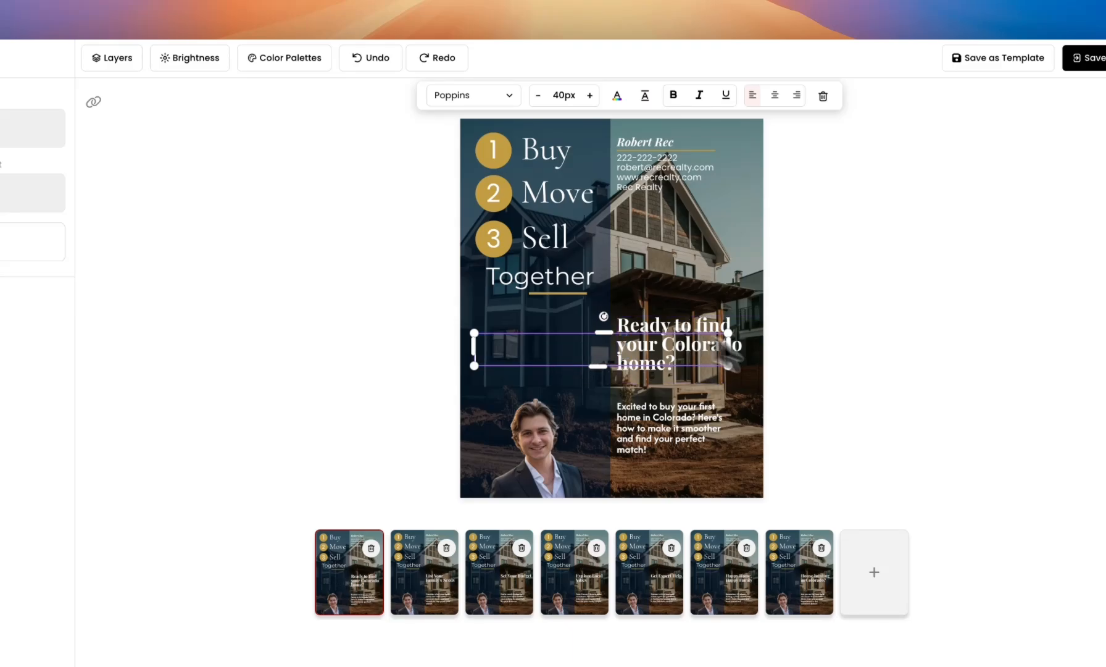
click(873, 393)
In the branding contact information, hide and restore the website and the agent's name on the slides.
click(80, 295)
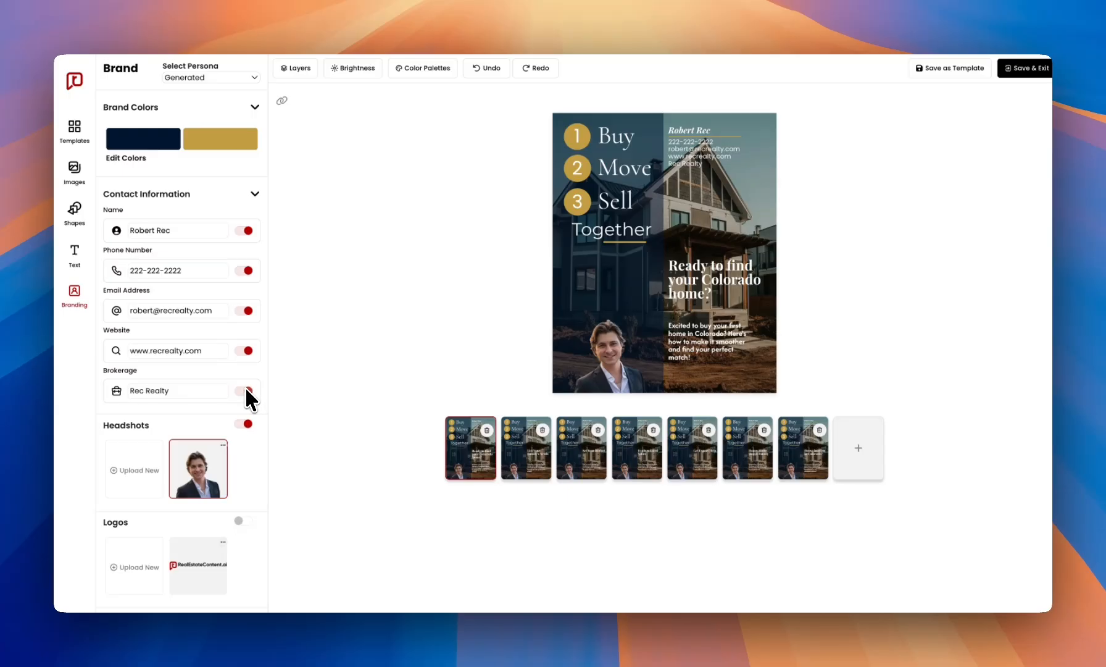
click(244, 351)
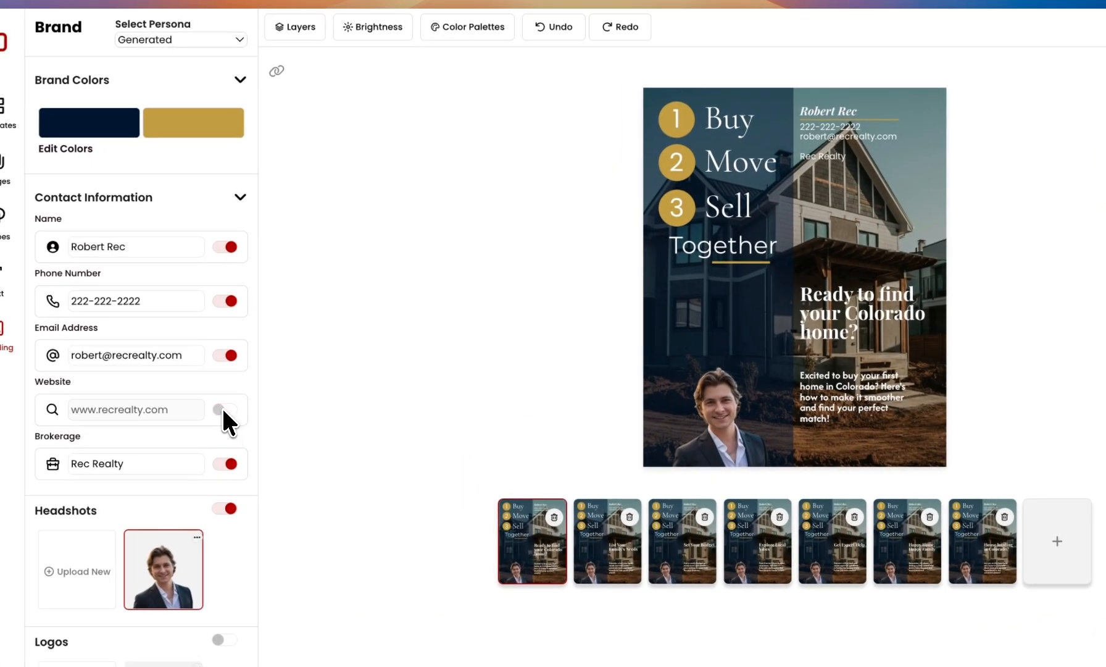
click(224, 408)
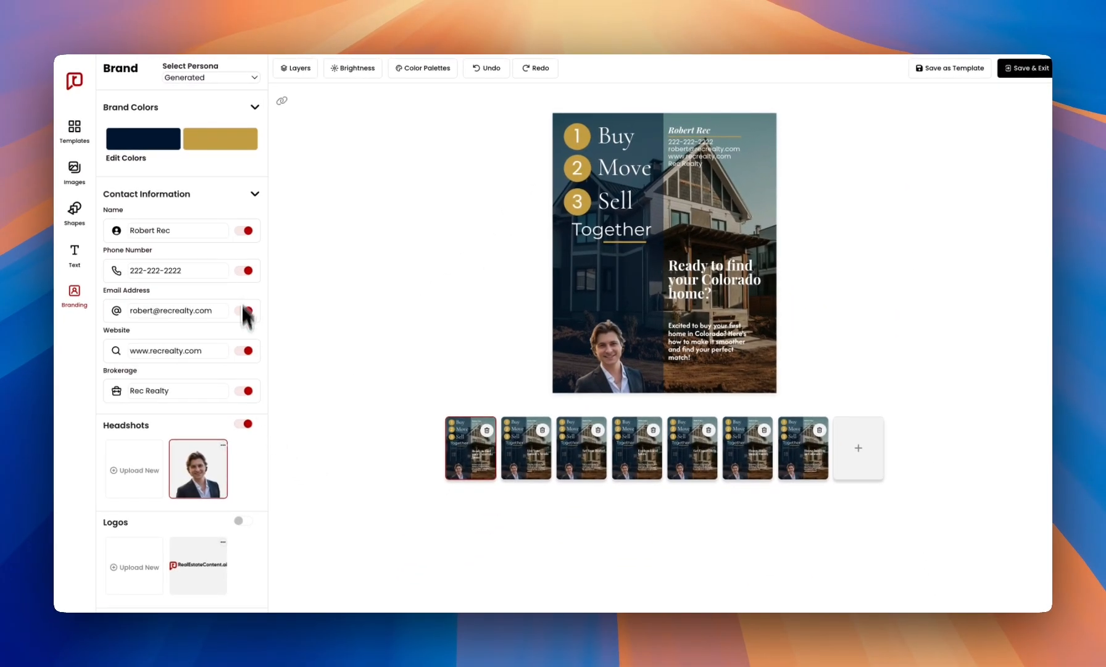
click(247, 231)
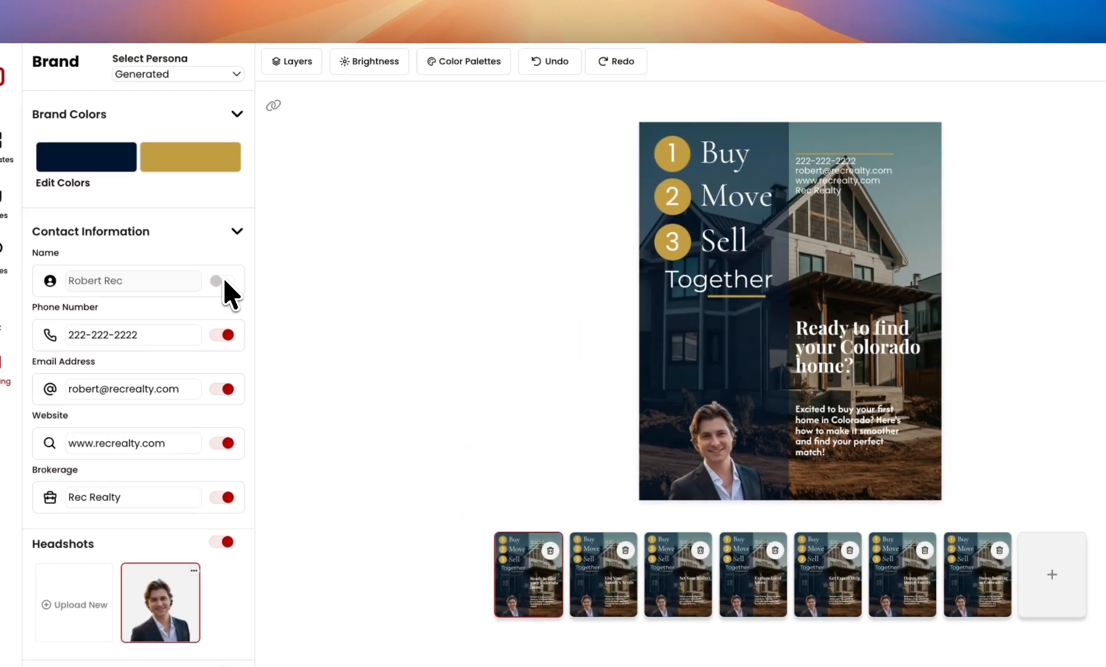
click(223, 278)
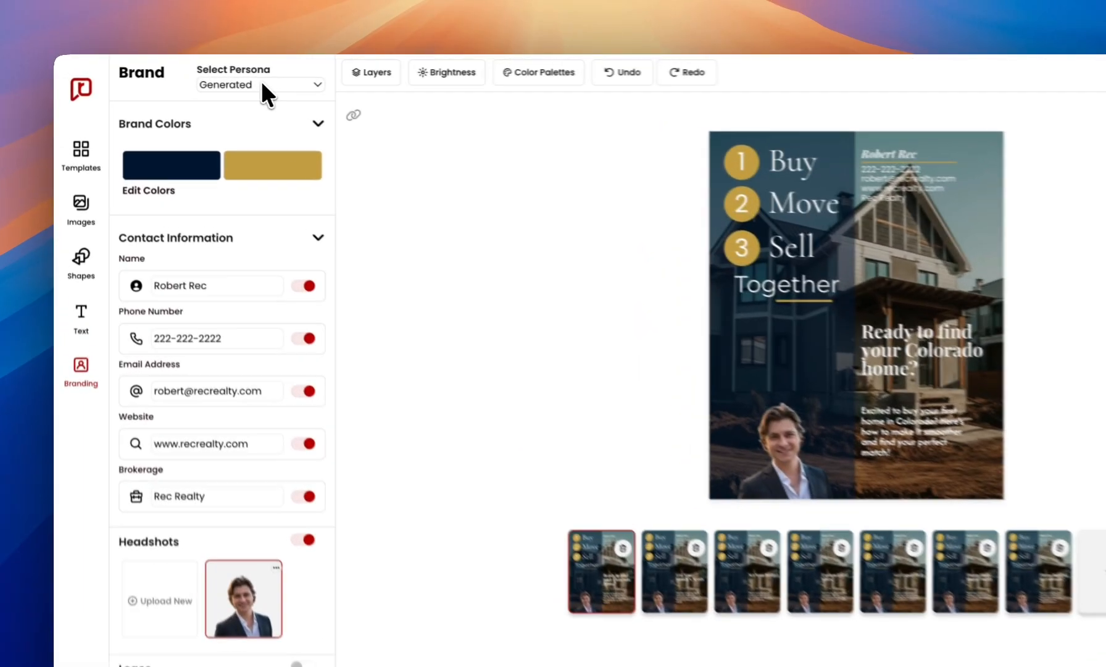
Switch the brand persona to Default and view the custom brand colors without changing them.
click(216, 78)
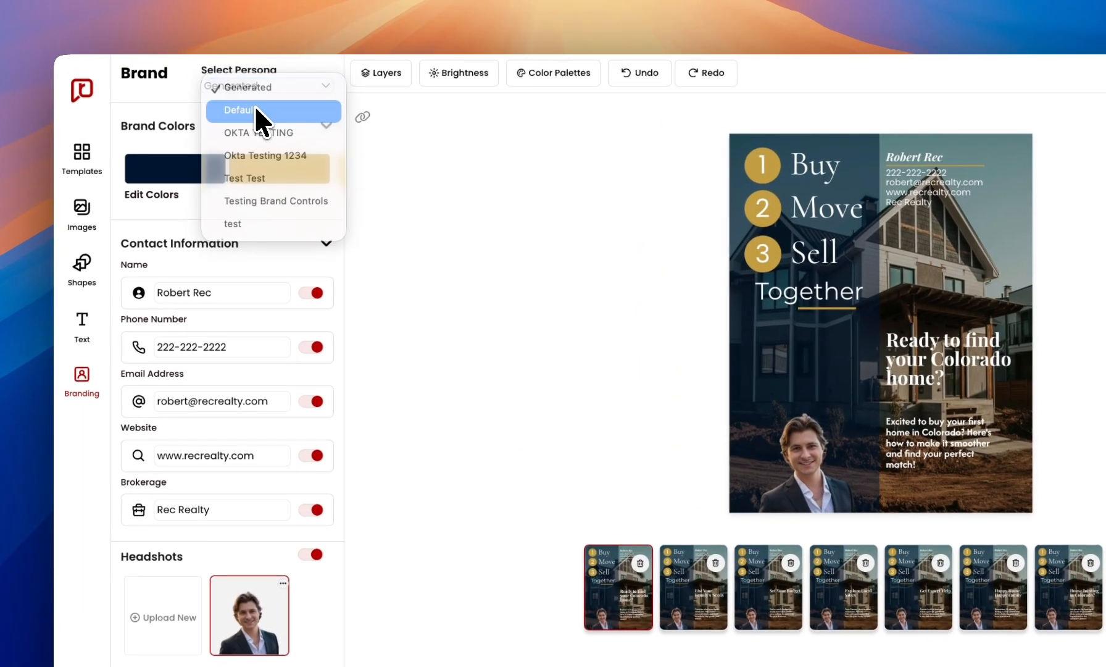
click(209, 96)
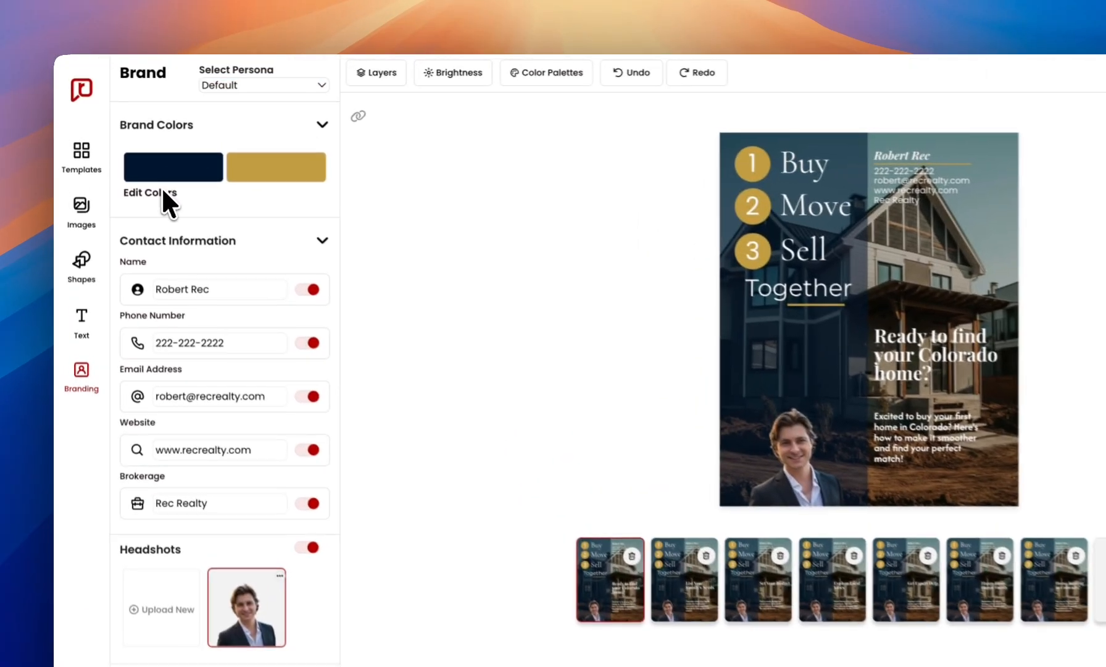
click(136, 157)
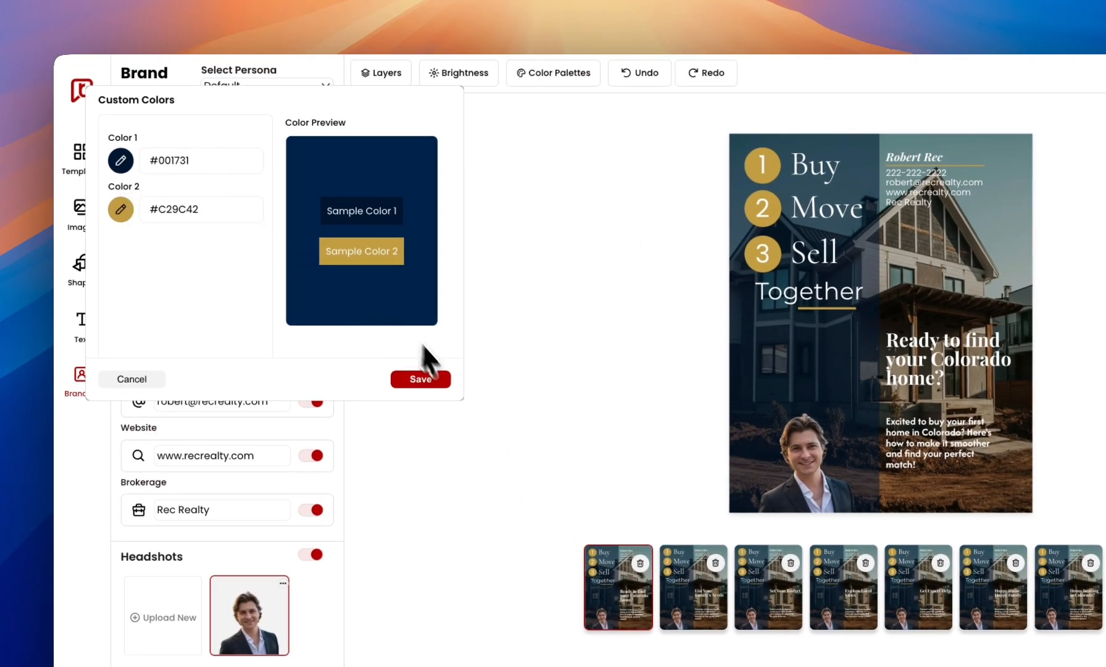
click(125, 379)
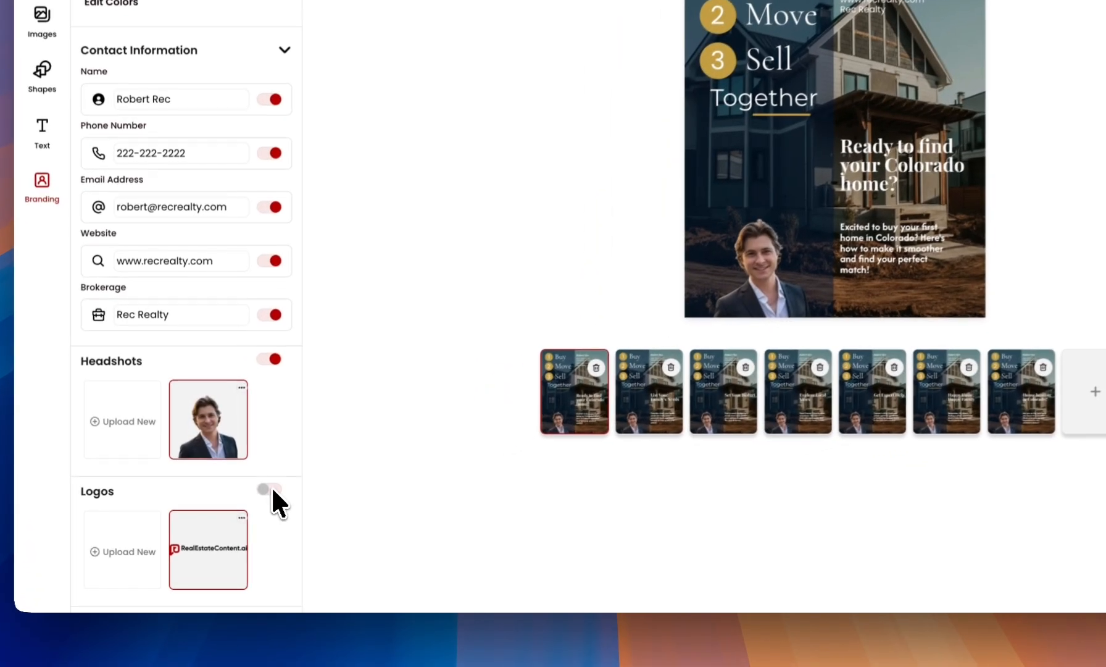
Turn on the logo in the branding settings and open the logo upload dialog, leaving it without uploading anything.
click(241, 520)
click(227, 558)
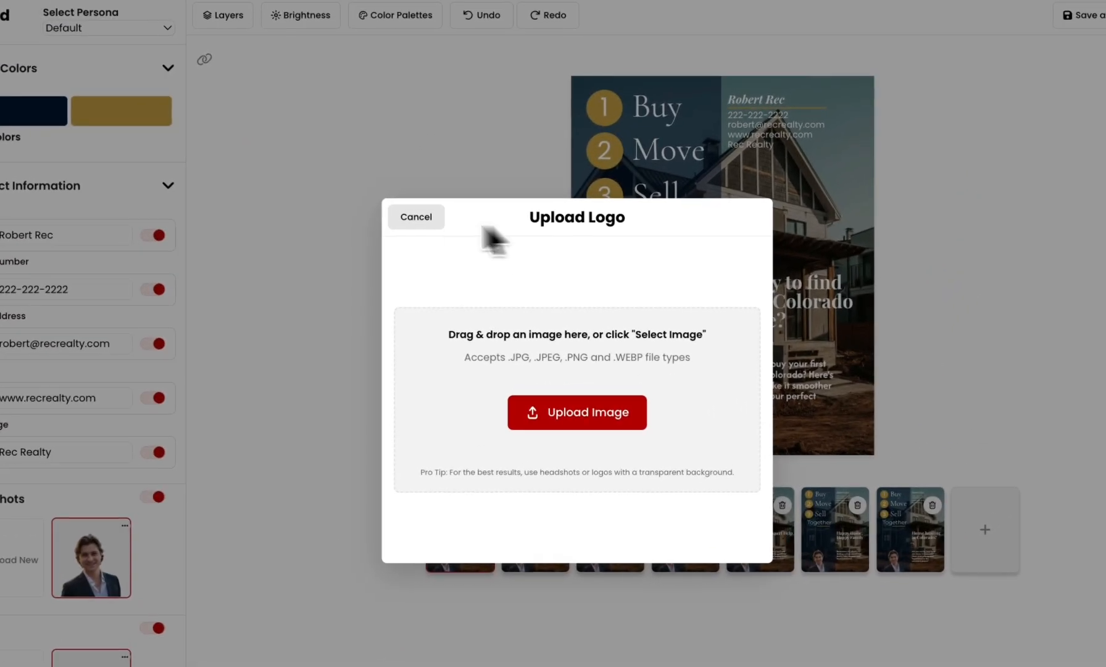
click(542, 100)
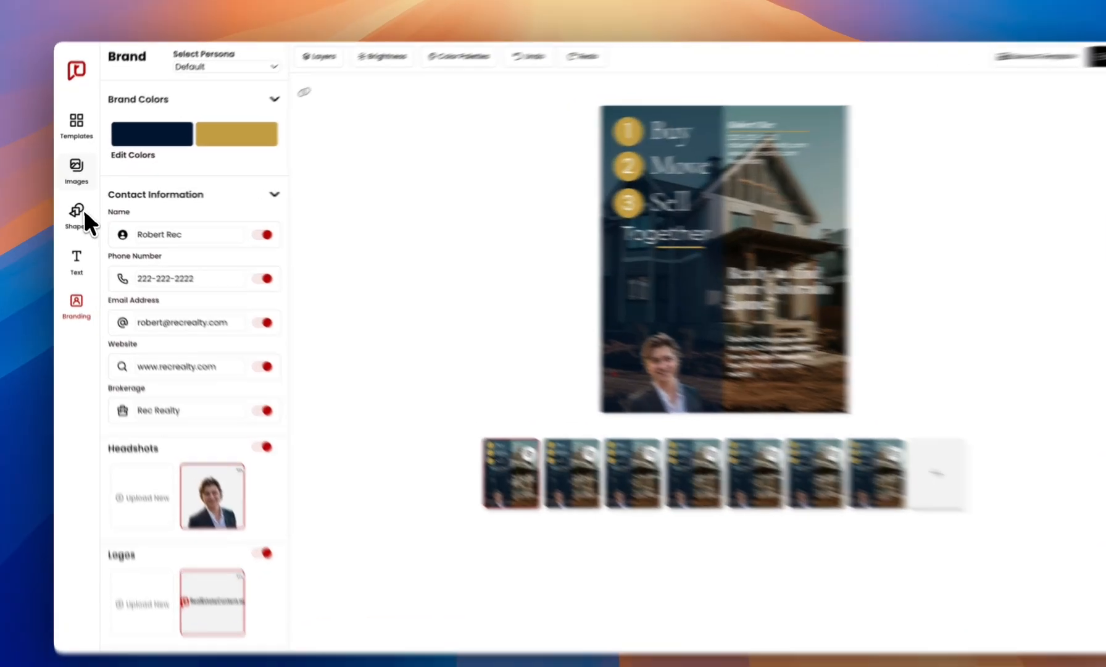
Filter the shapes to triangles, add the solid triangle and place it over the "Ready to find your Colorado home?" headline.
click(74, 210)
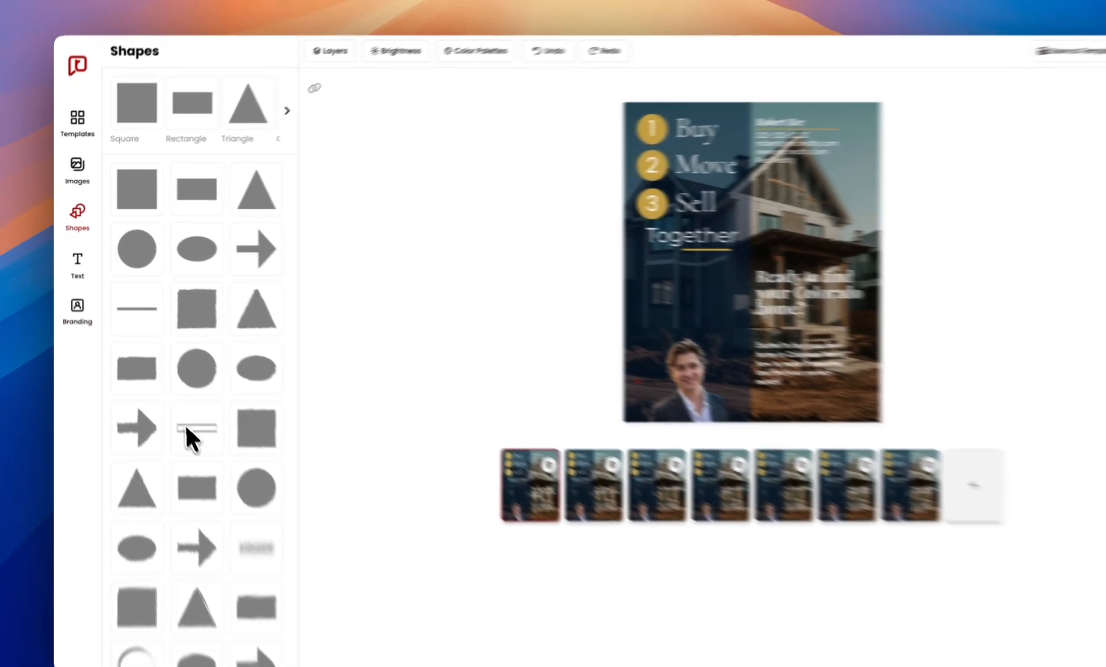
scroll(167, 435, down, 1)
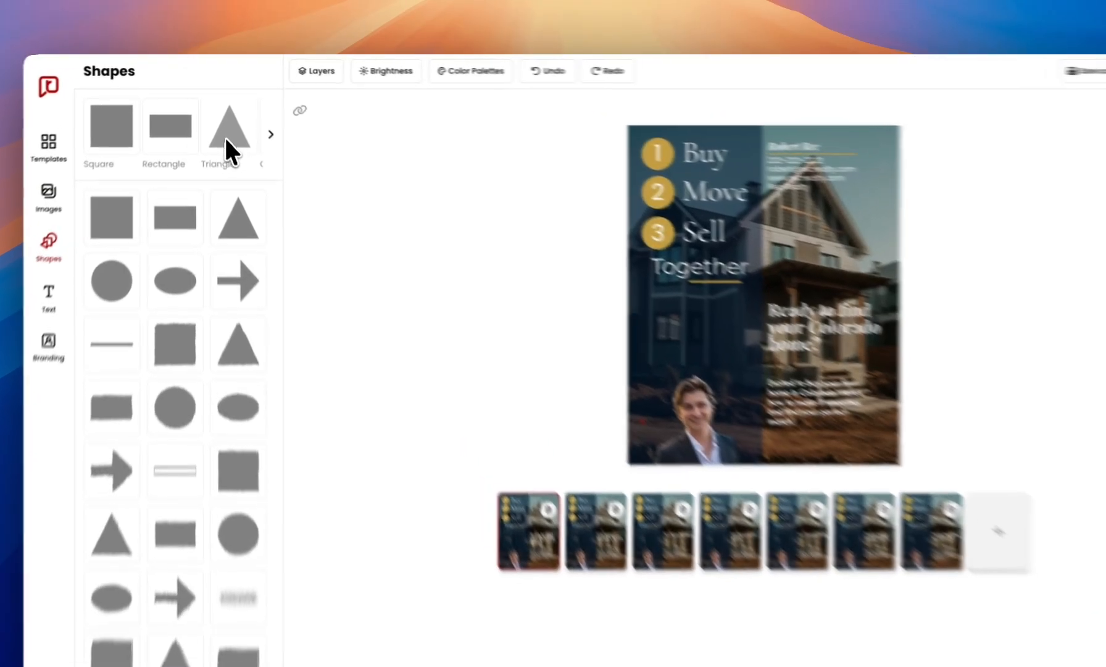
click(225, 126)
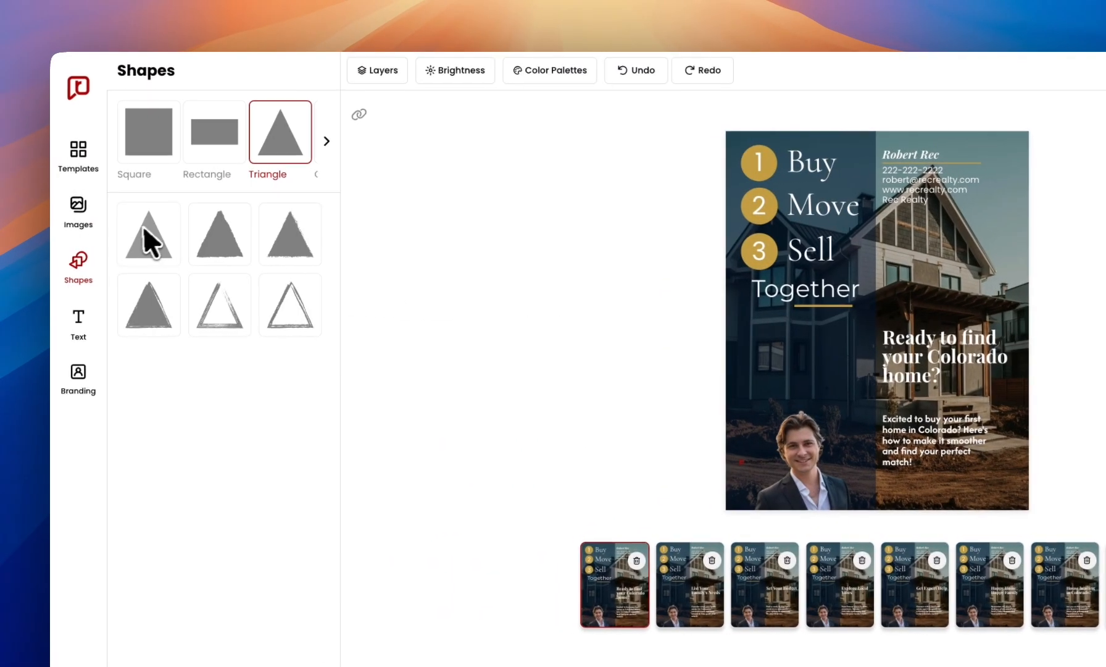
click(13, 231)
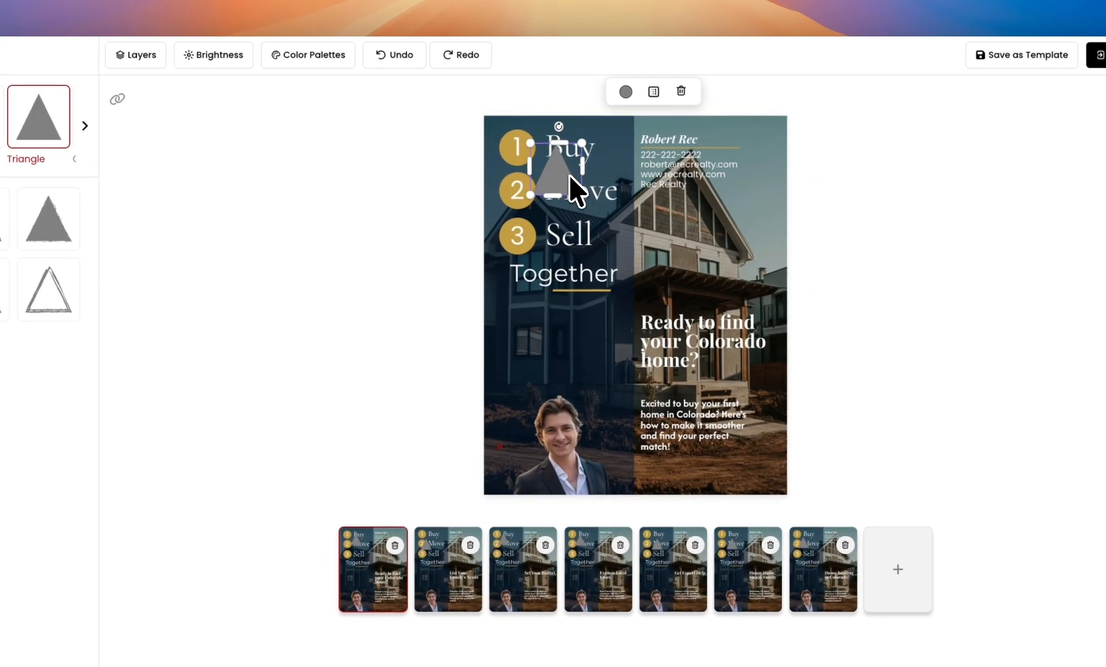
drag(563, 177, 734, 335)
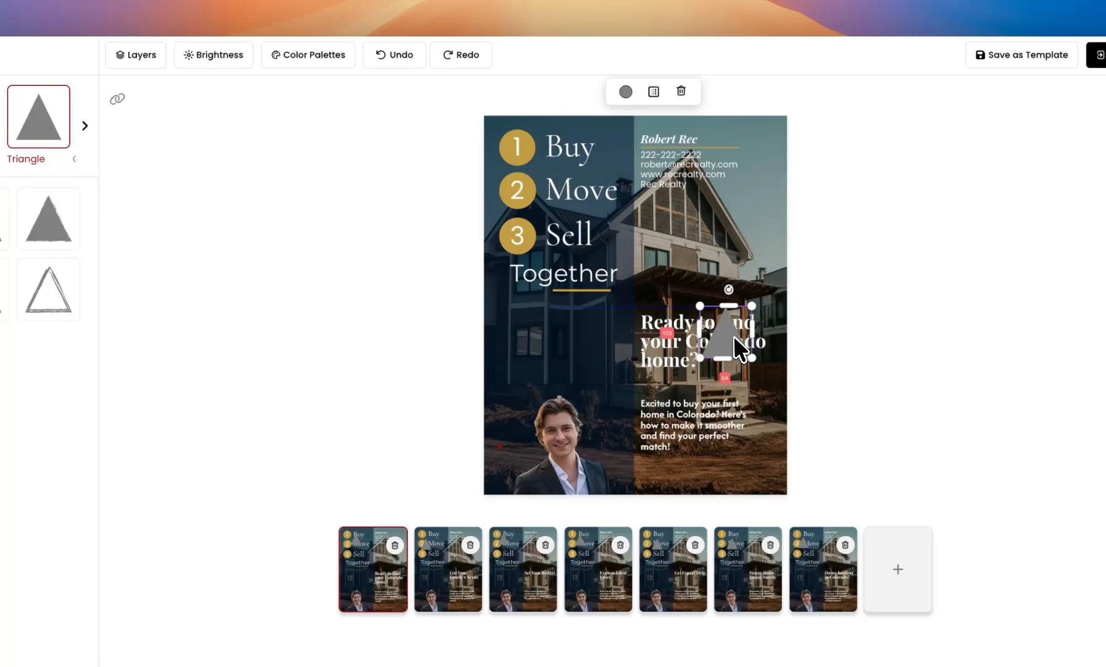
click(855, 287)
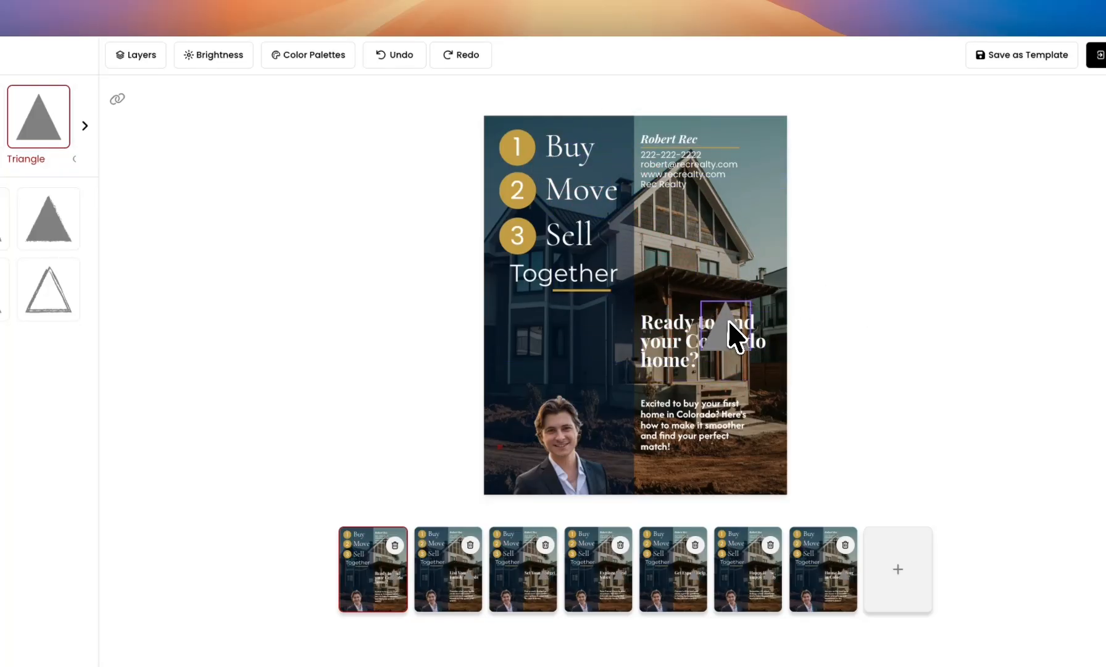
click(738, 348)
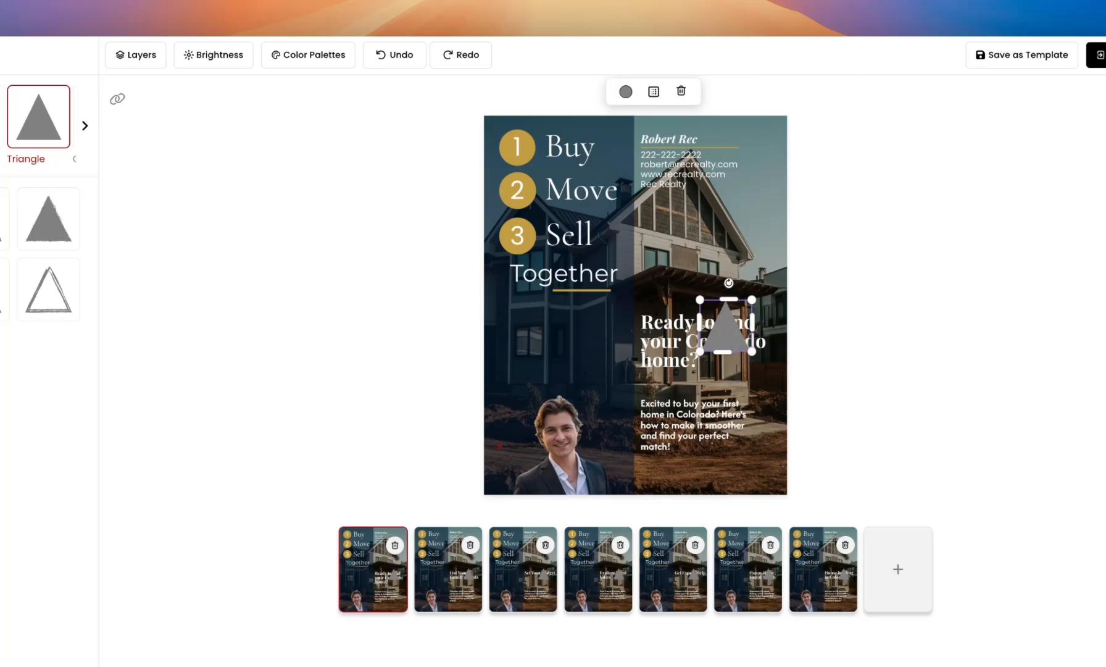
click(862, 275)
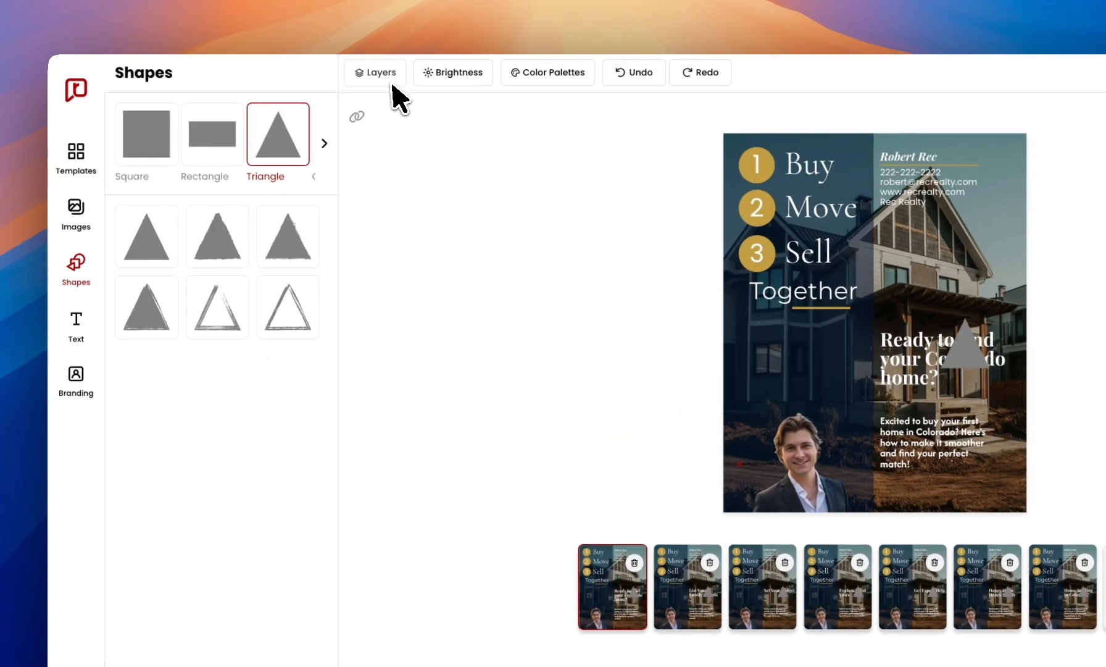
Move the Triangle layer down the layer order, past the text and circle layers, to behind the slide's other elements.
click(376, 71)
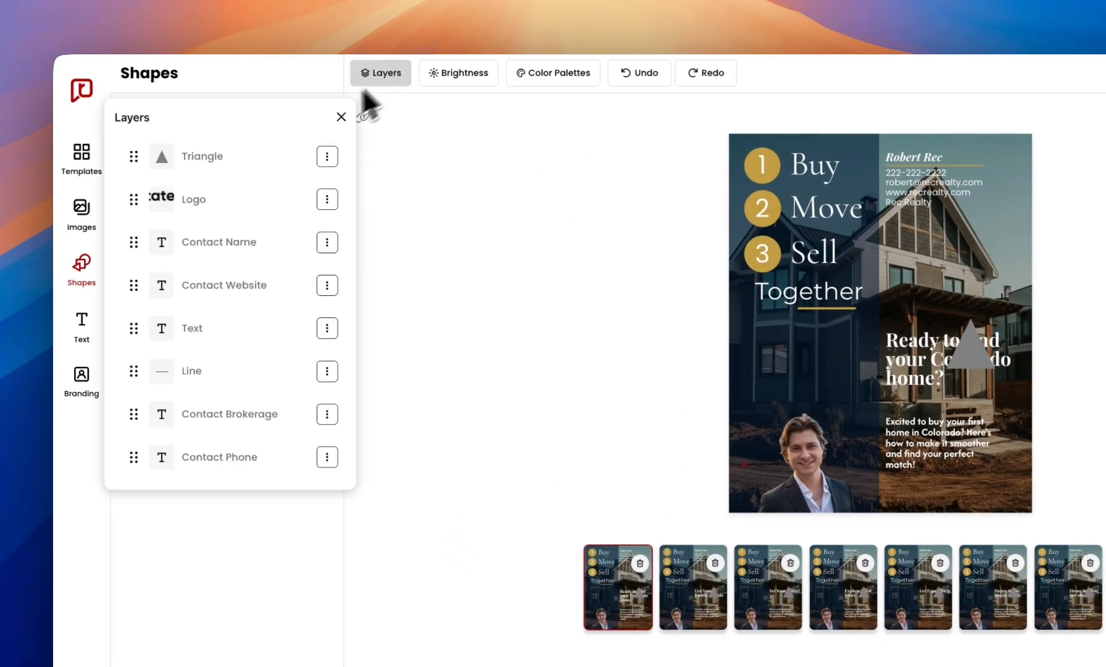
click(195, 149)
scroll(177, 272, down, 4)
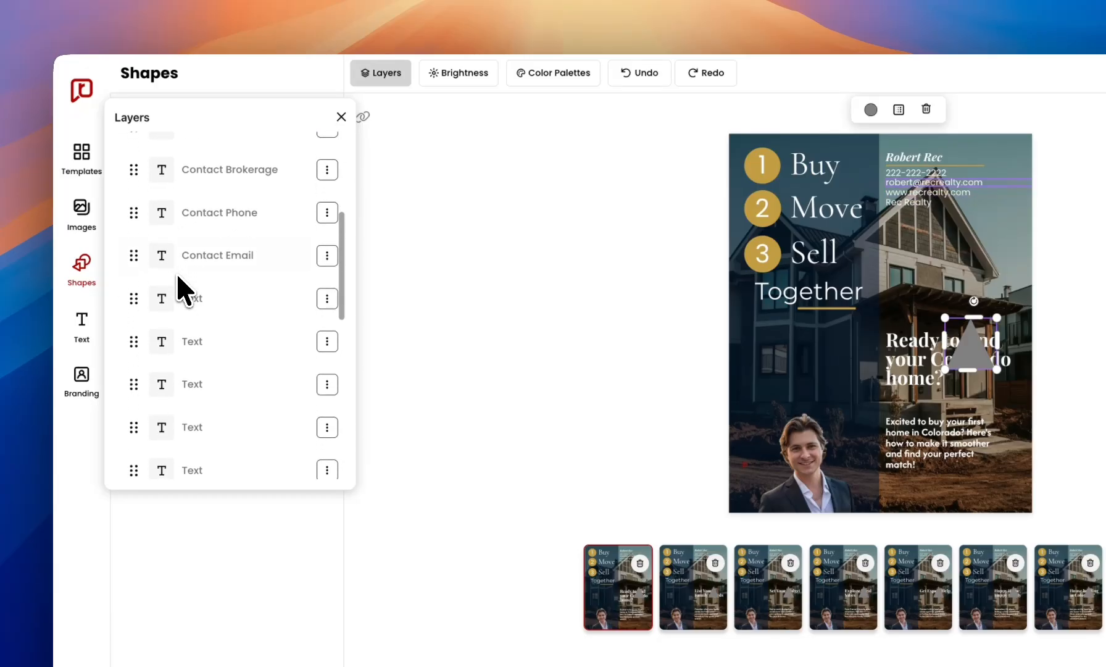
scroll(176, 272, down, 5)
scroll(182, 296, up, 5)
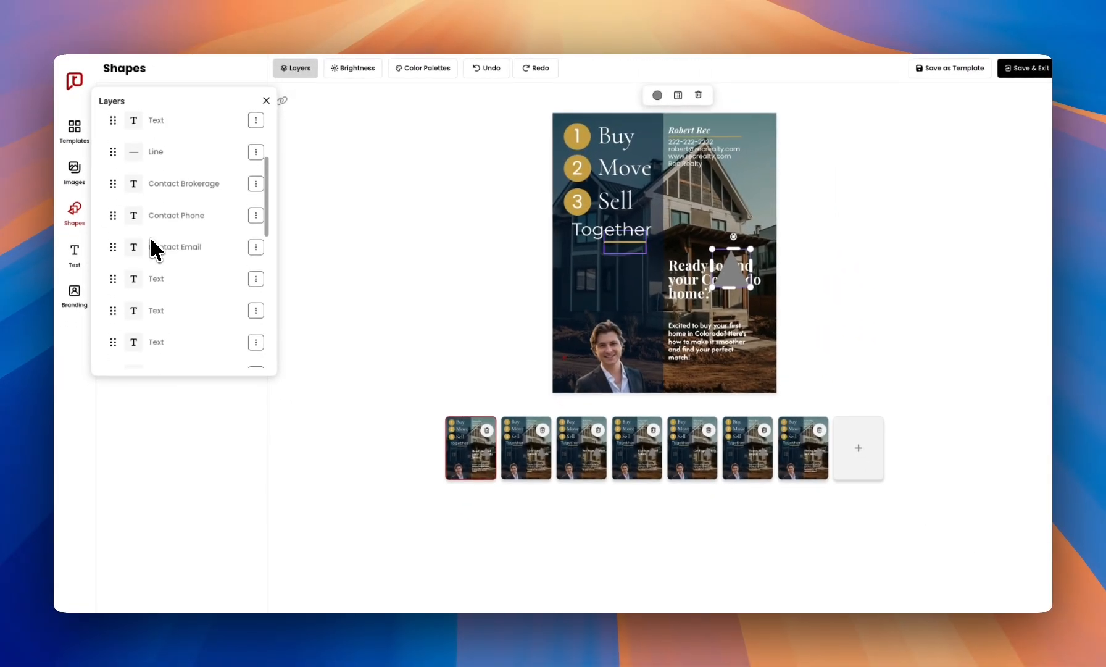
scroll(149, 236, up, 4)
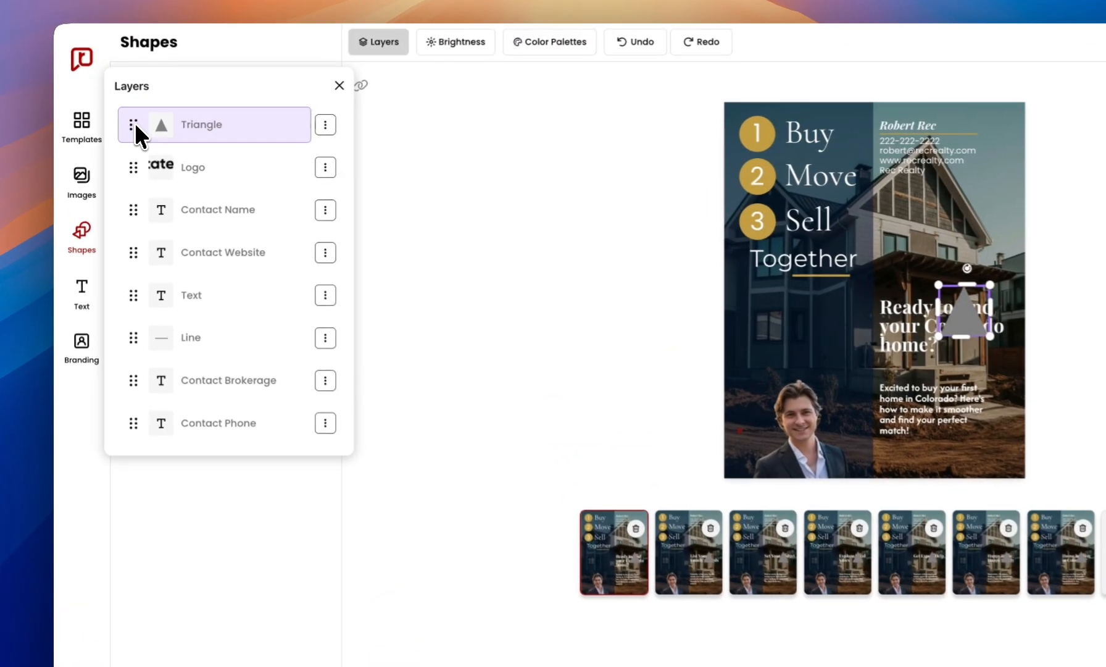
drag(135, 122, 126, 416)
scroll(126, 411, down, 4)
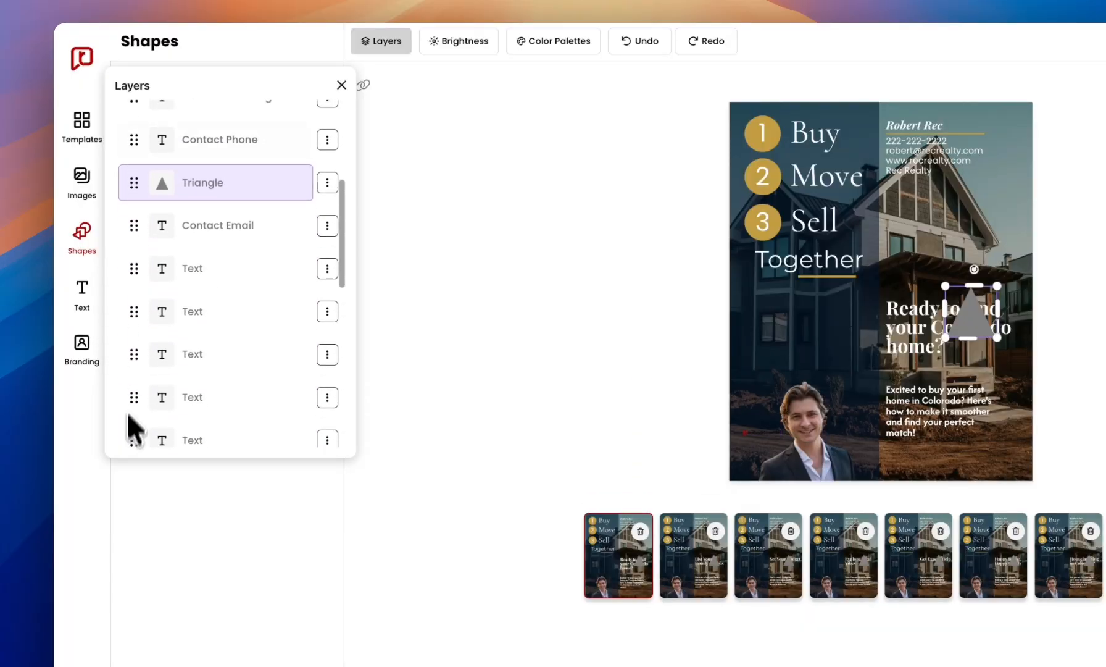
drag(133, 177, 129, 412)
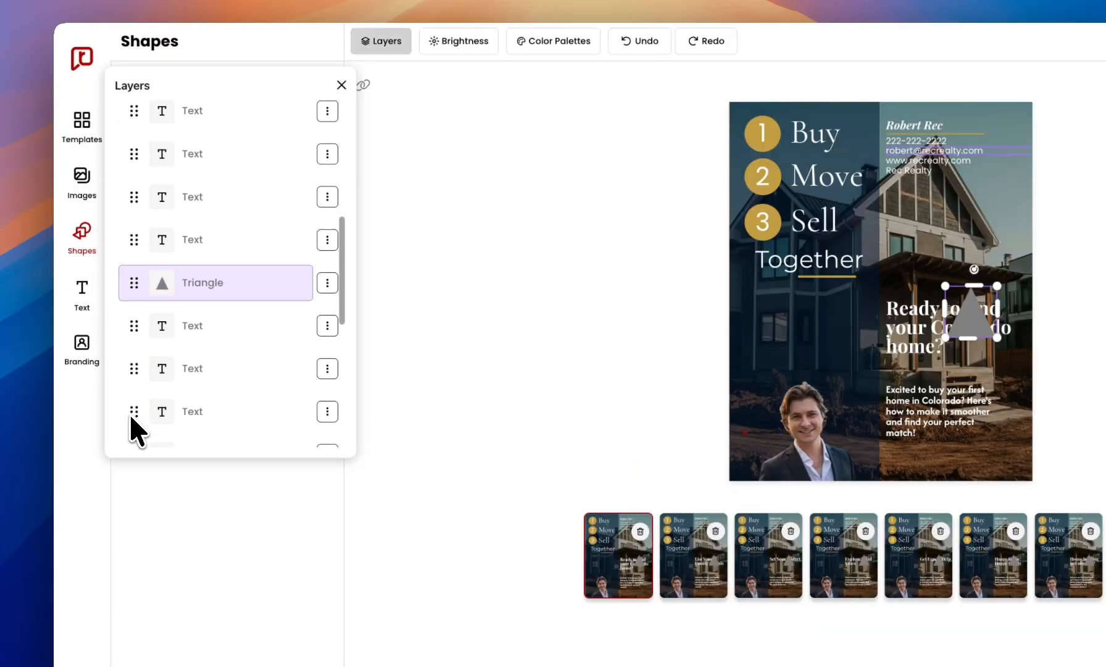
scroll(129, 413, down, 2)
drag(134, 168, 129, 390)
scroll(133, 358, down, 3)
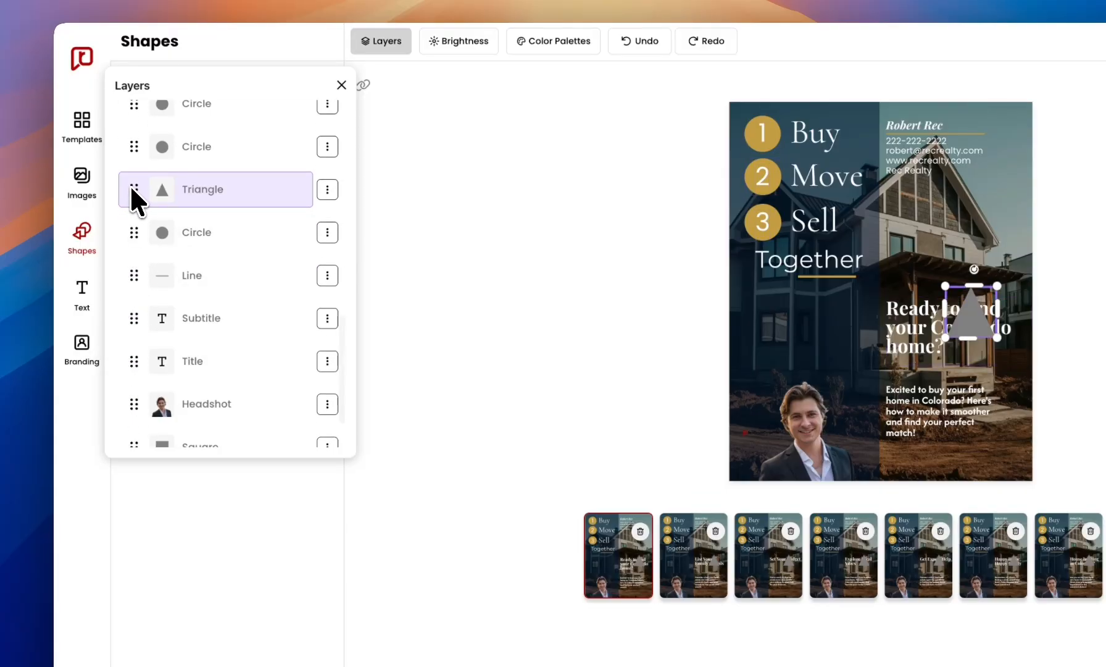
drag(132, 190, 129, 367)
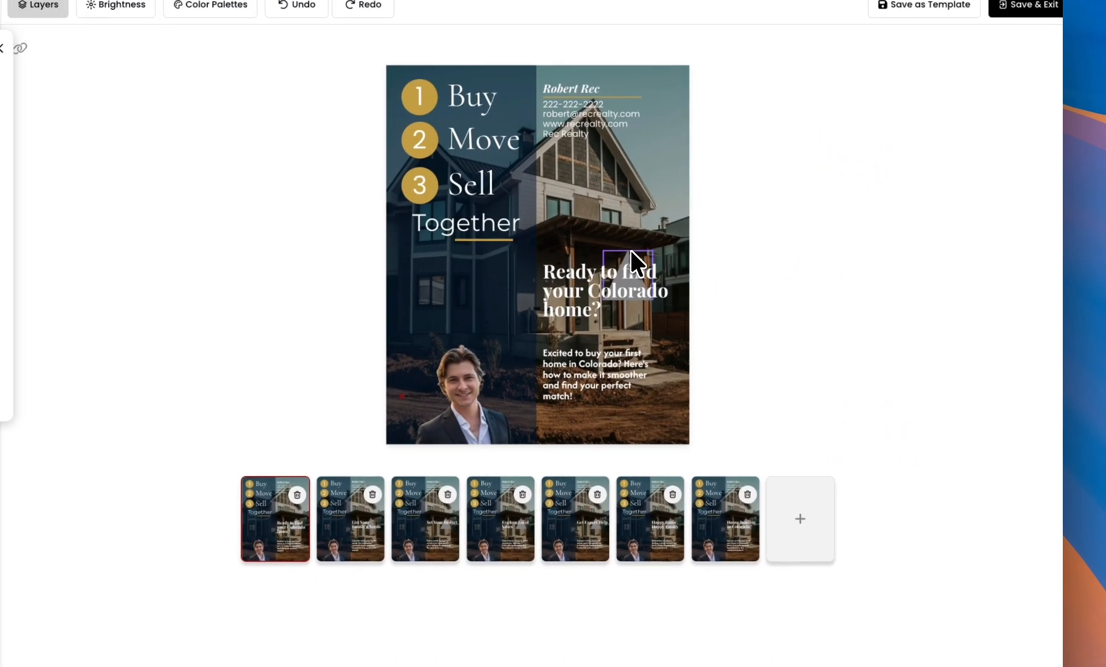
Select the triangle hidden behind the headline and rotate it clockwise.
click(630, 250)
drag(631, 231, 743, 256)
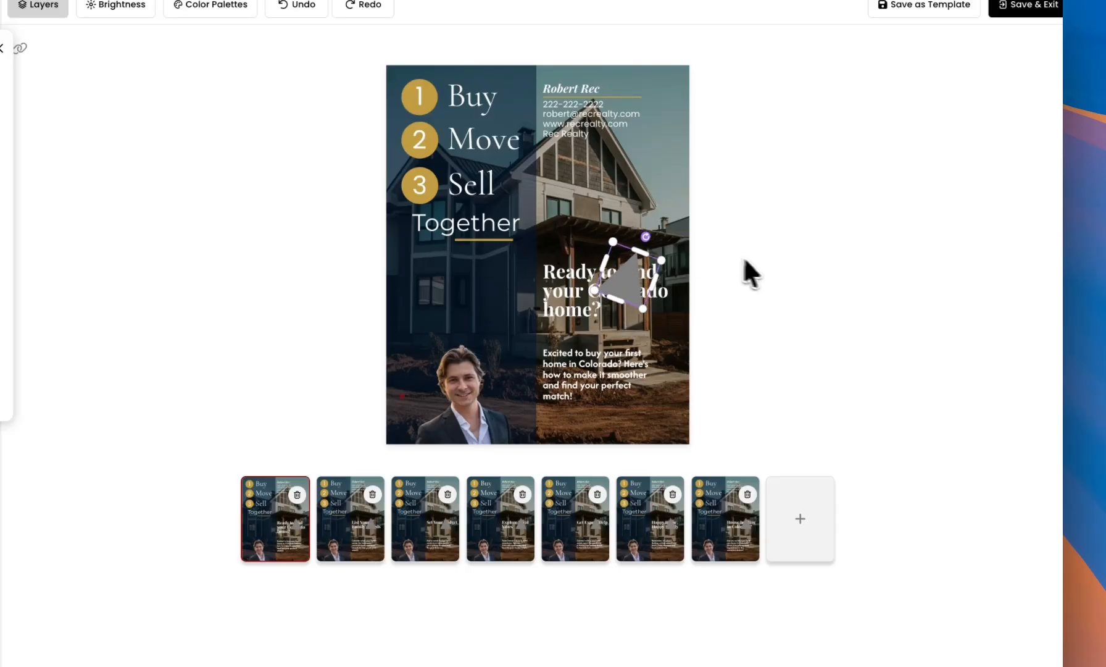
Close the layers list, try the white tint in the brightness settings and switch back to the black tint.
click(739, 255)
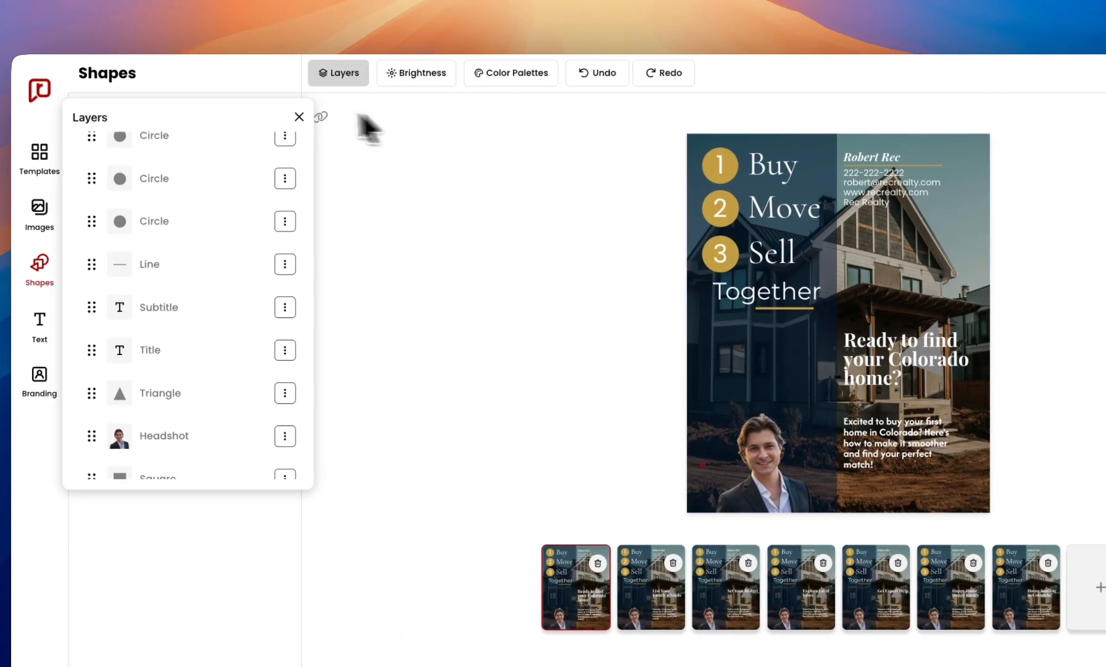
click(299, 117)
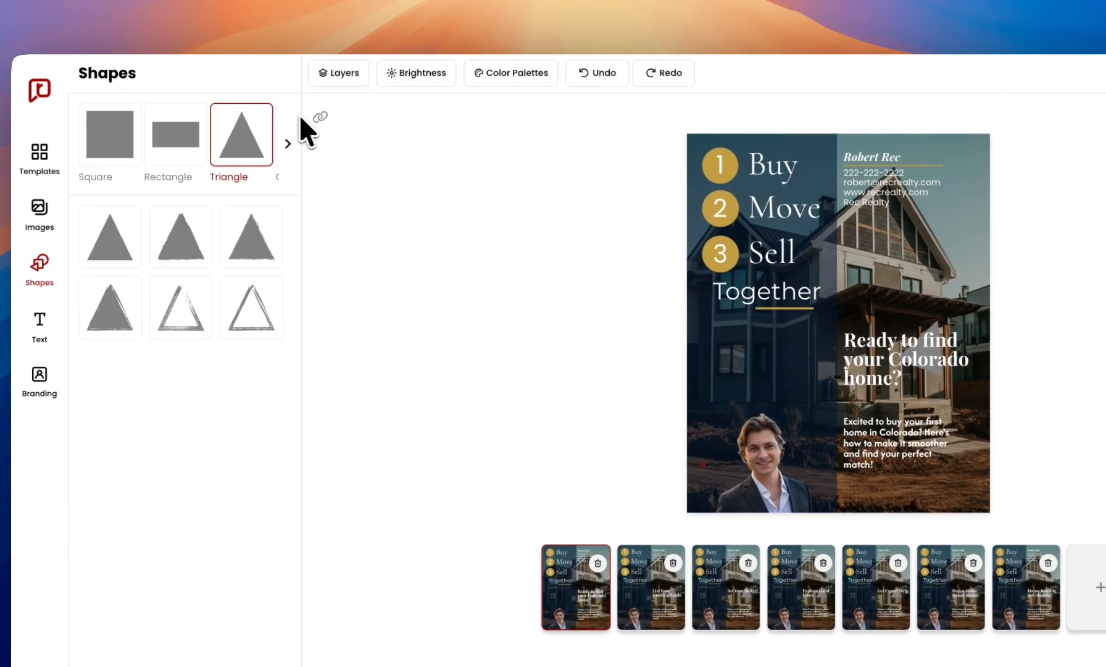
click(412, 87)
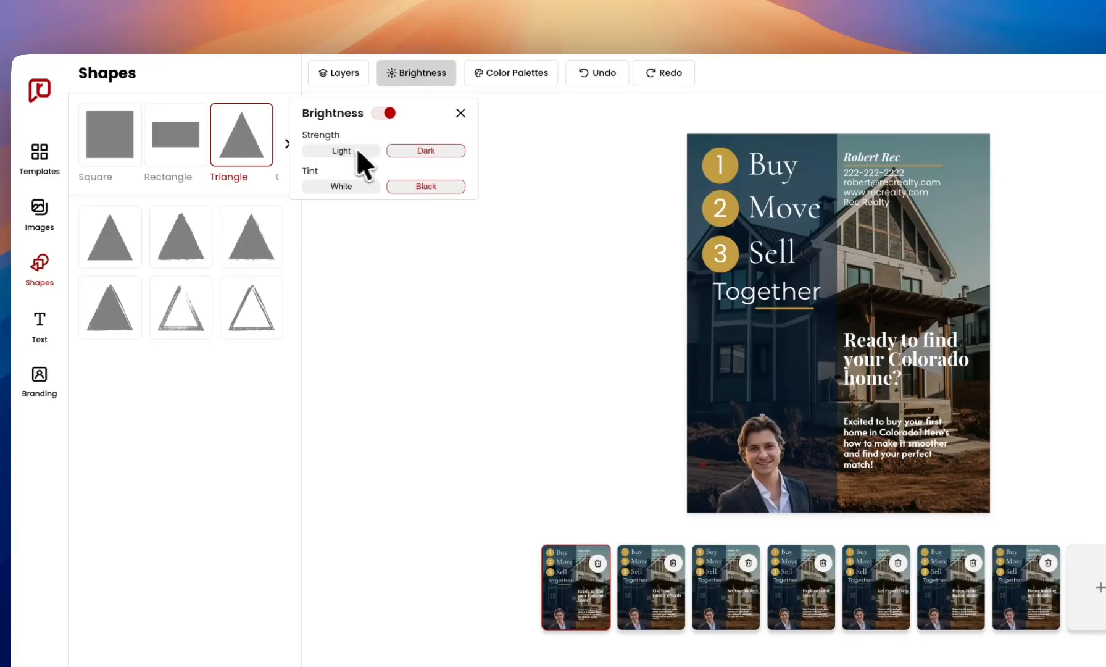
click(350, 183)
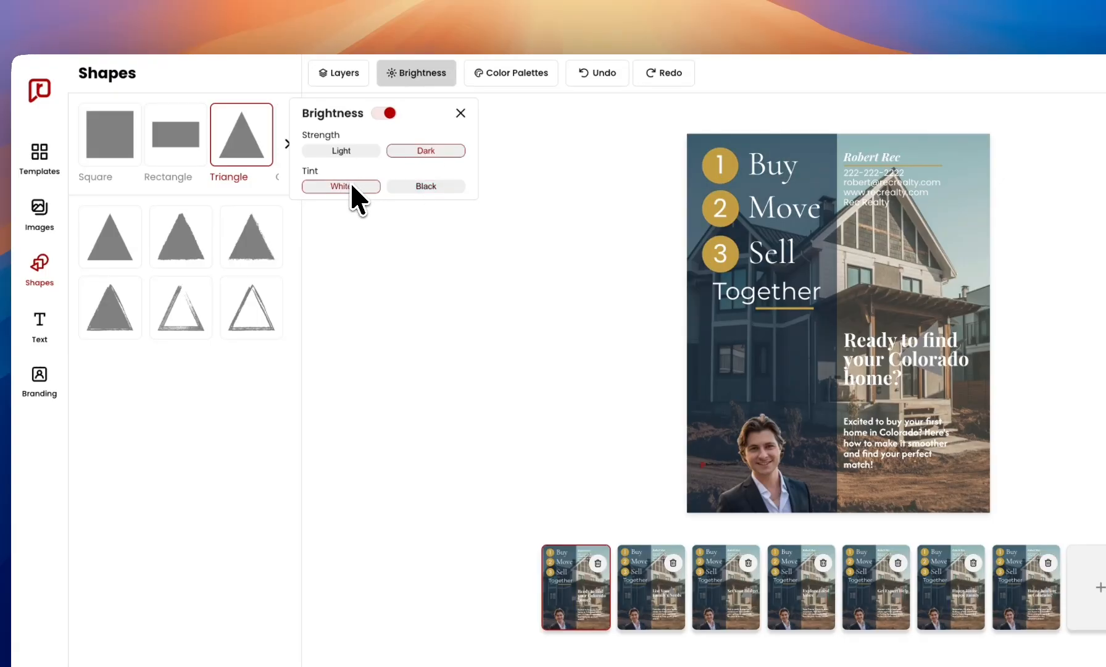
click(421, 184)
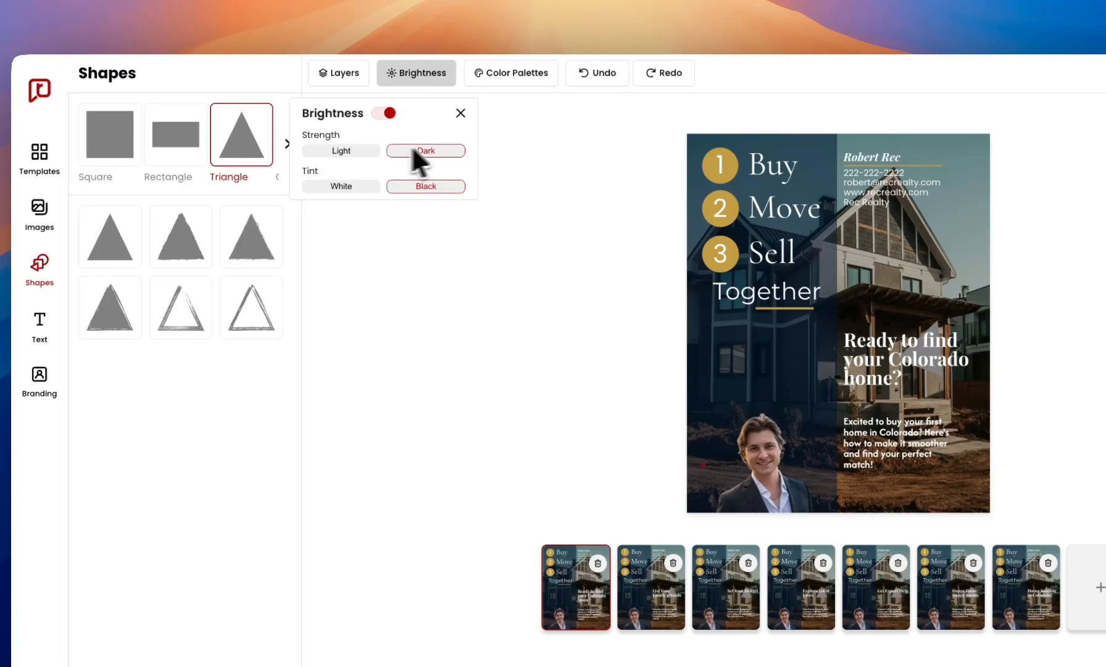
click(460, 113)
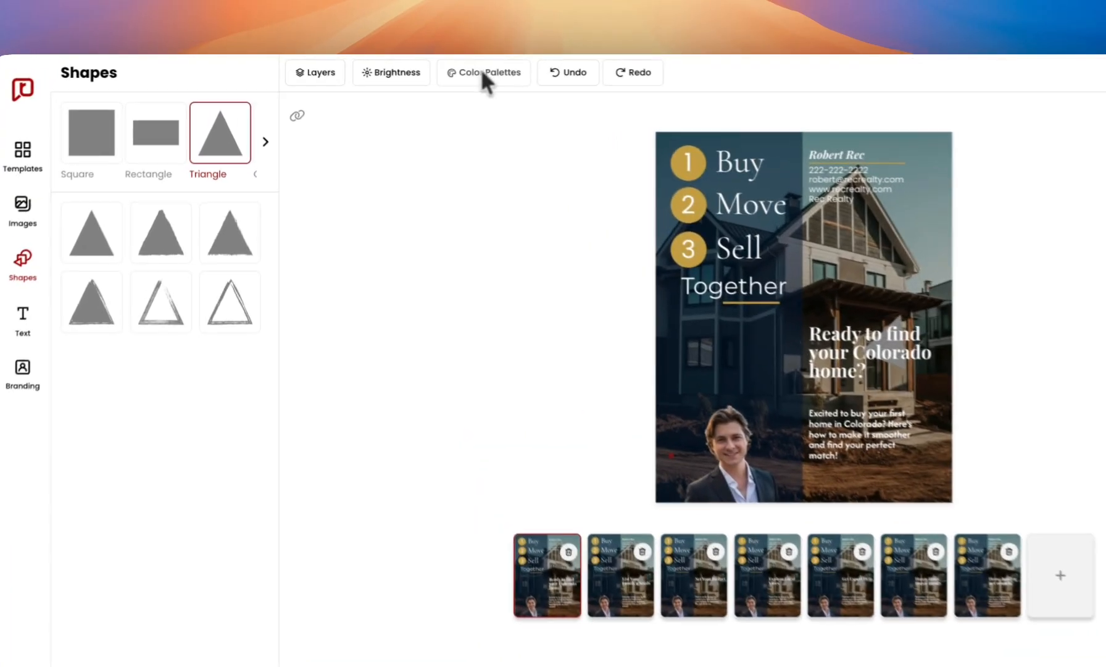
Try saved color palettes on the carousel: blue, navy and red, teal with dark gray, and muted teal with dark gray.
click(424, 68)
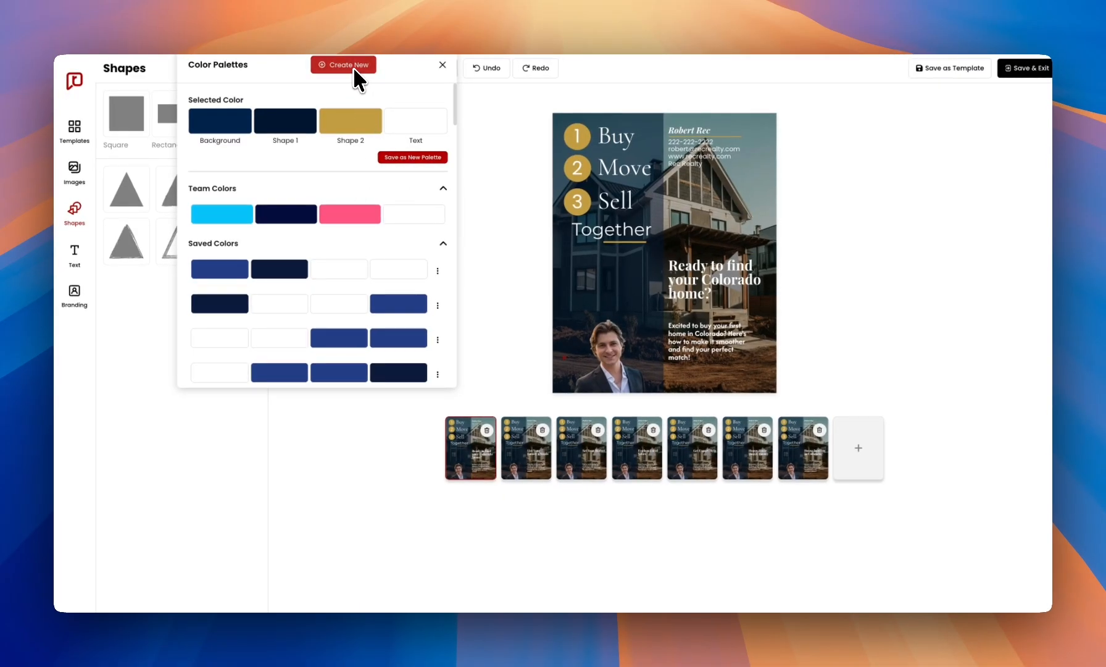
scroll(352, 289, down, 10)
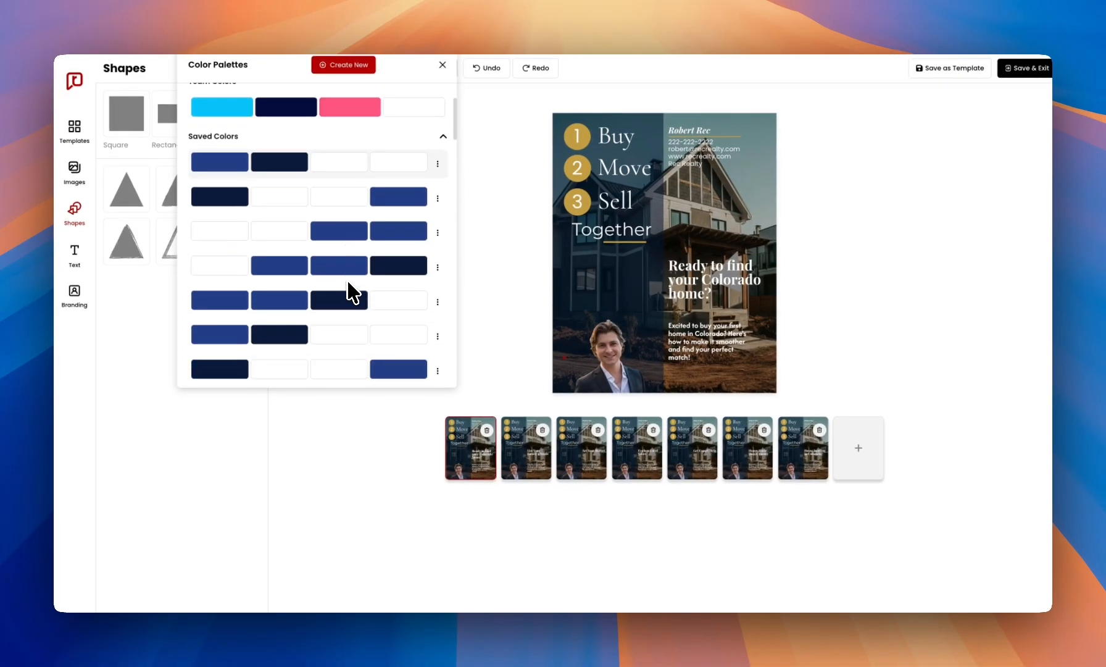
scroll(346, 279, down, 3)
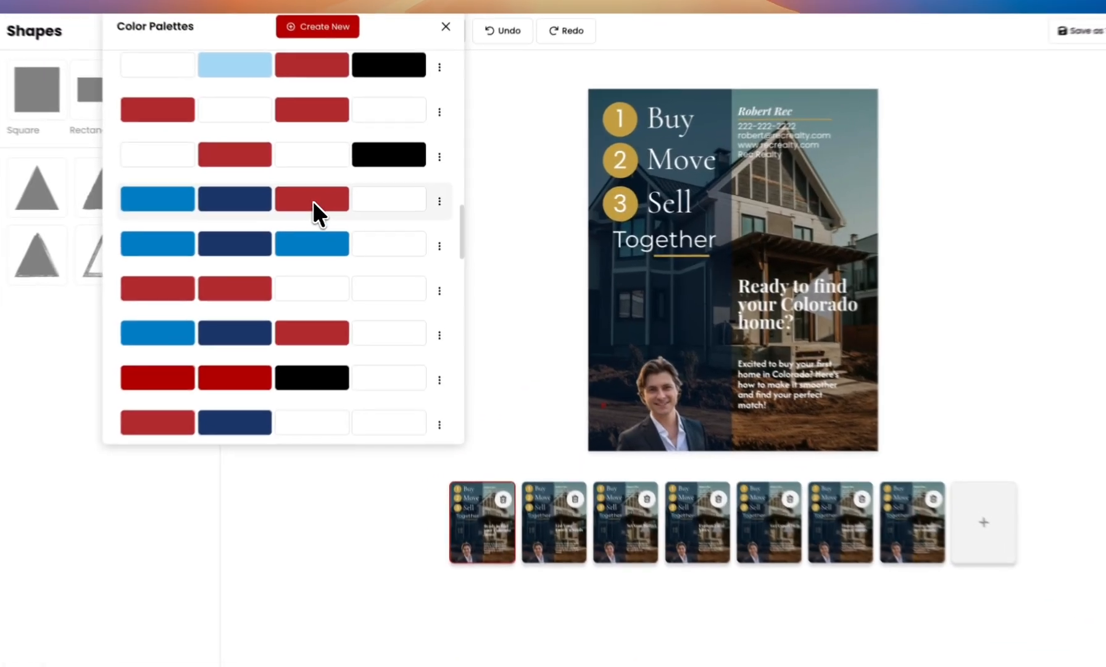
click(313, 201)
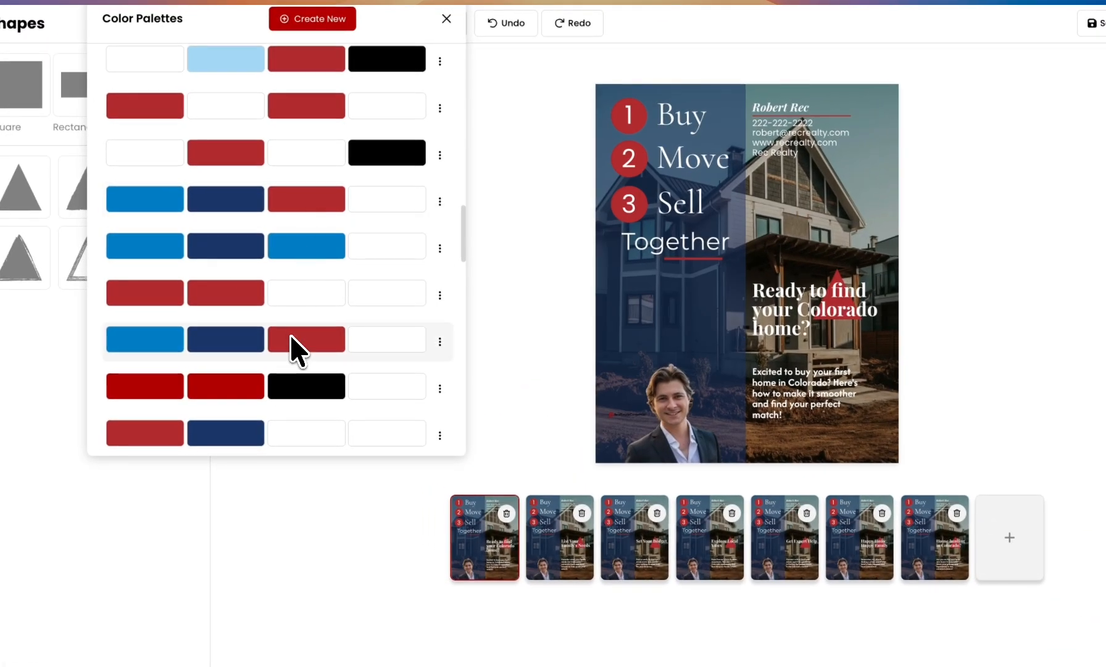
scroll(290, 358, down, 2)
scroll(291, 386, down, 4)
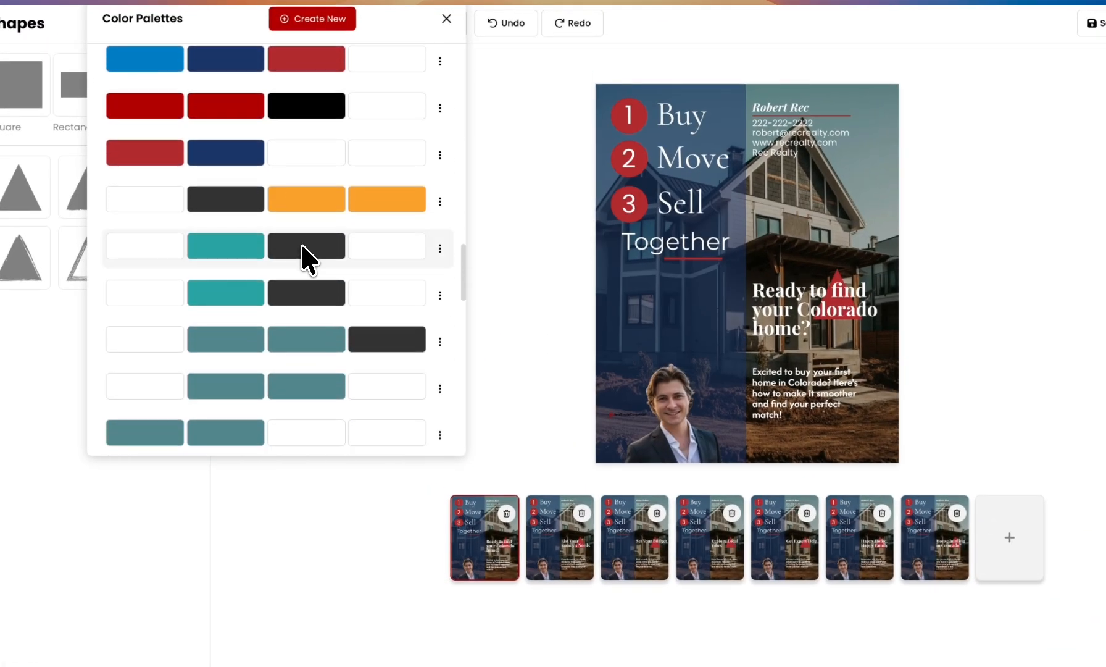
click(302, 247)
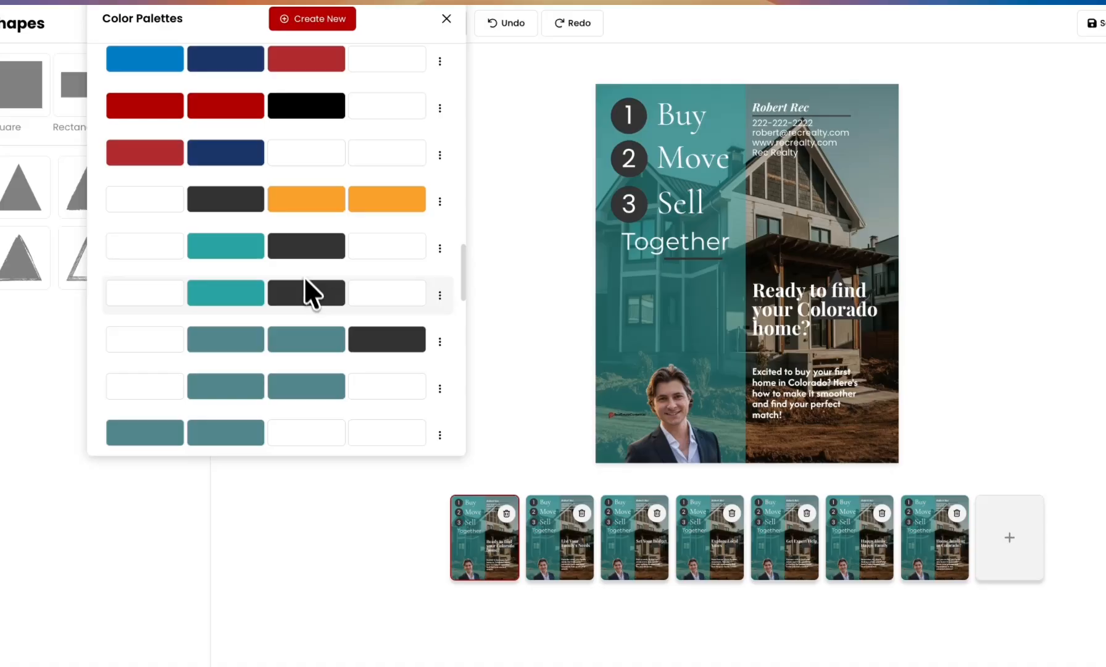
click(308, 340)
Apply the default white, teal and dark gray color palette to the carousel and close the palette list.
scroll(308, 341, down, 2)
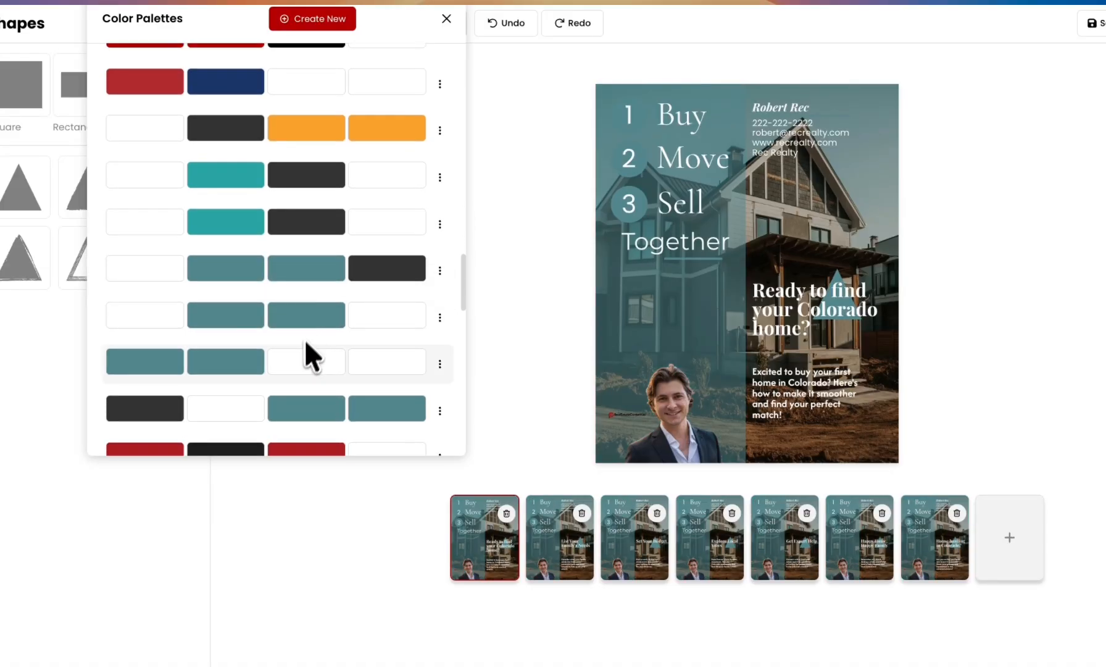
scroll(300, 357, down, 5)
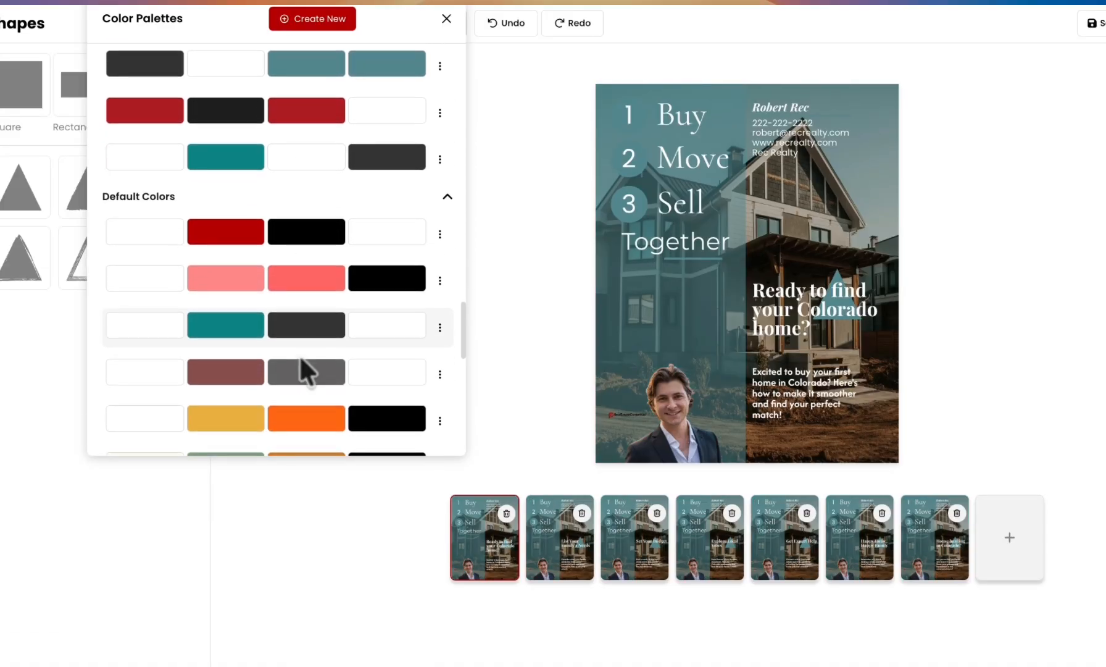
click(324, 313)
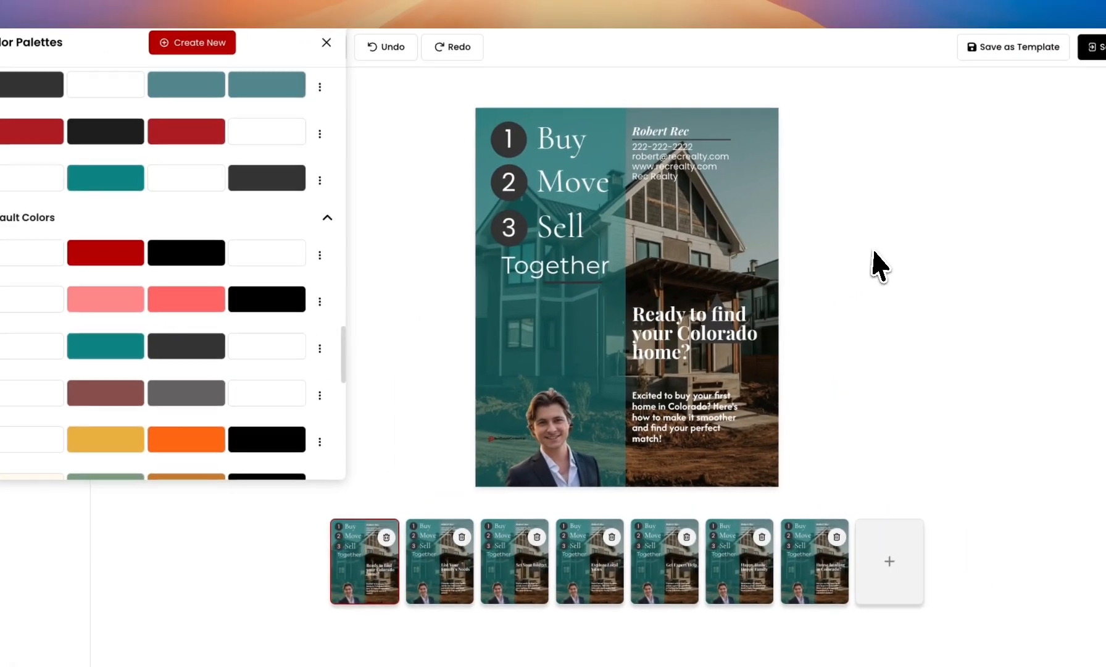
click(917, 225)
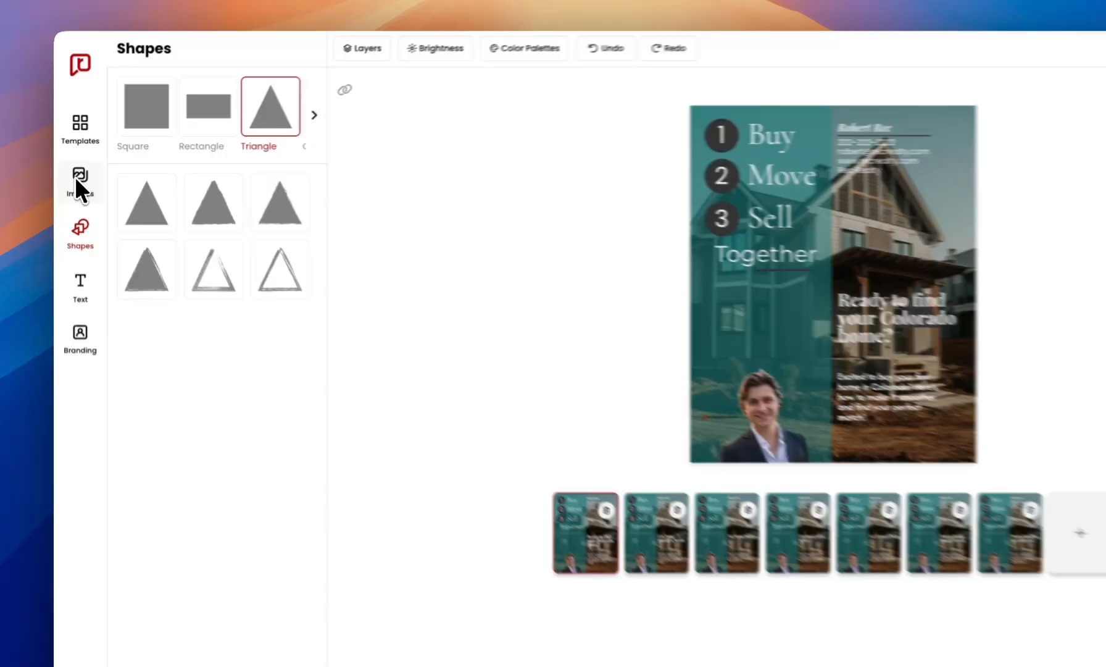
Add the bathroom window photo to the slide, move it down below "Sell", and undo both the move and the insertion.
click(77, 177)
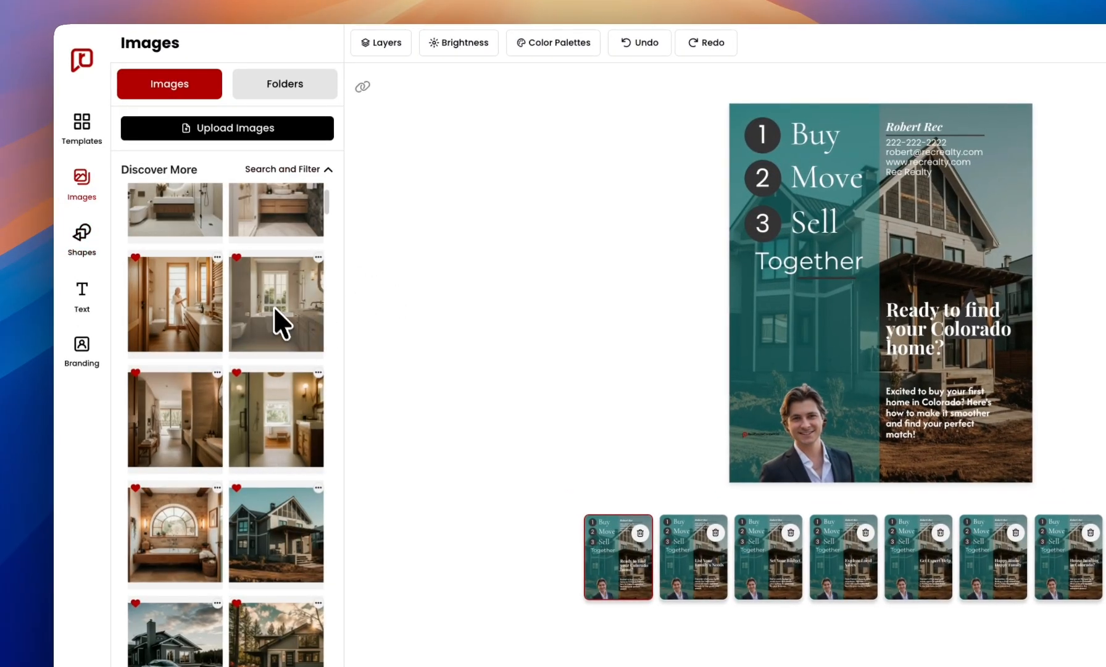
click(278, 314)
drag(854, 189, 849, 318)
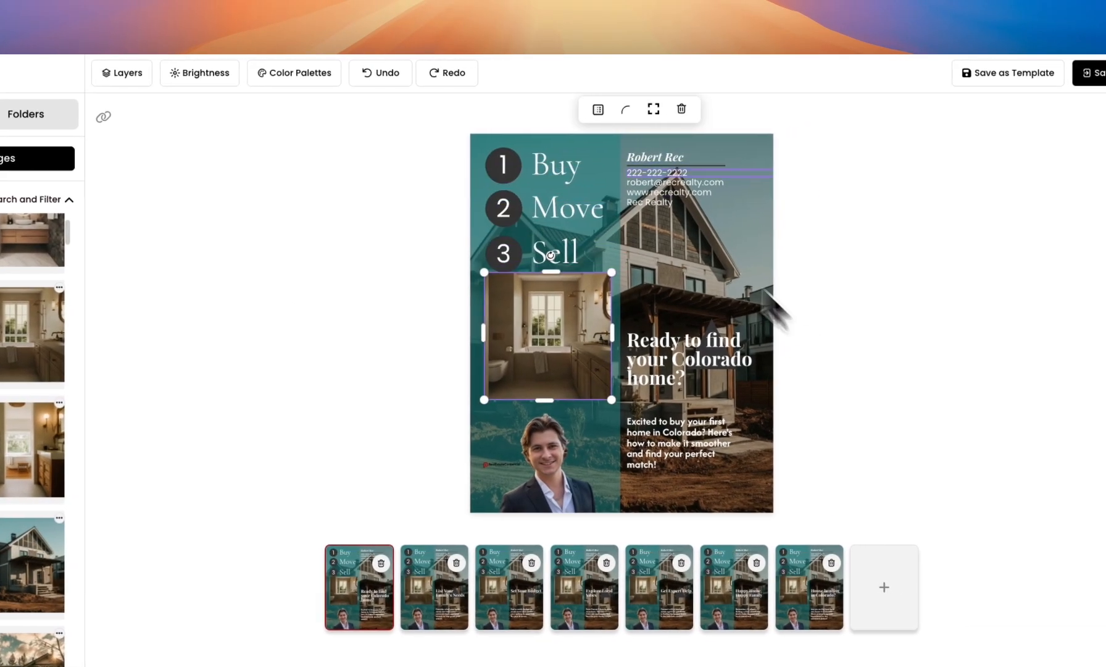
click(405, 73)
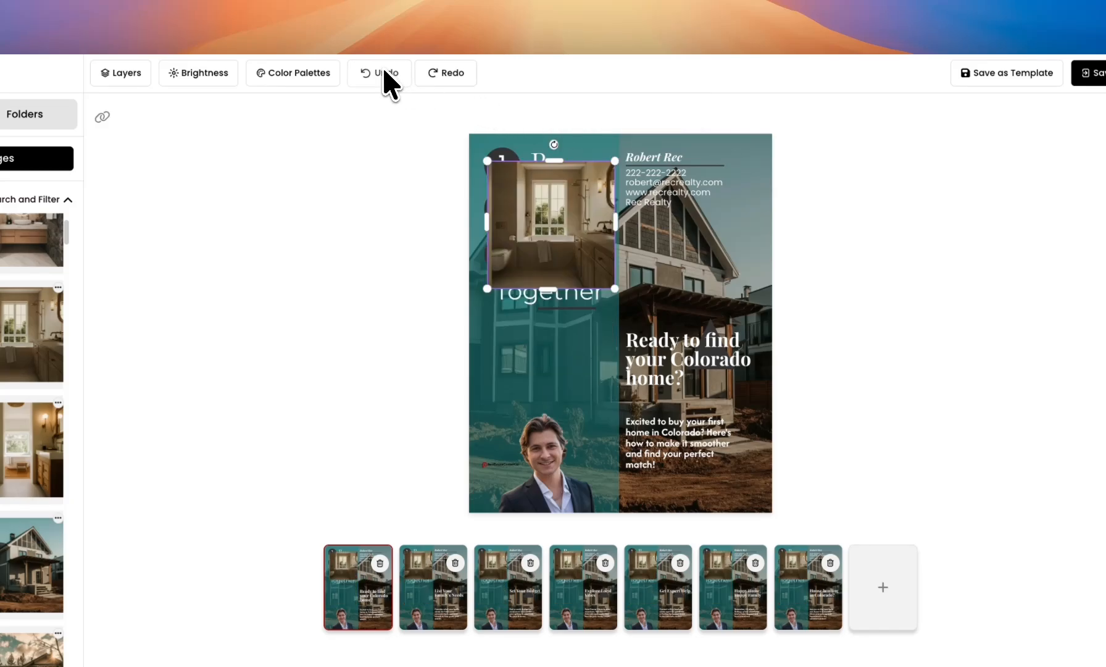
click(384, 73)
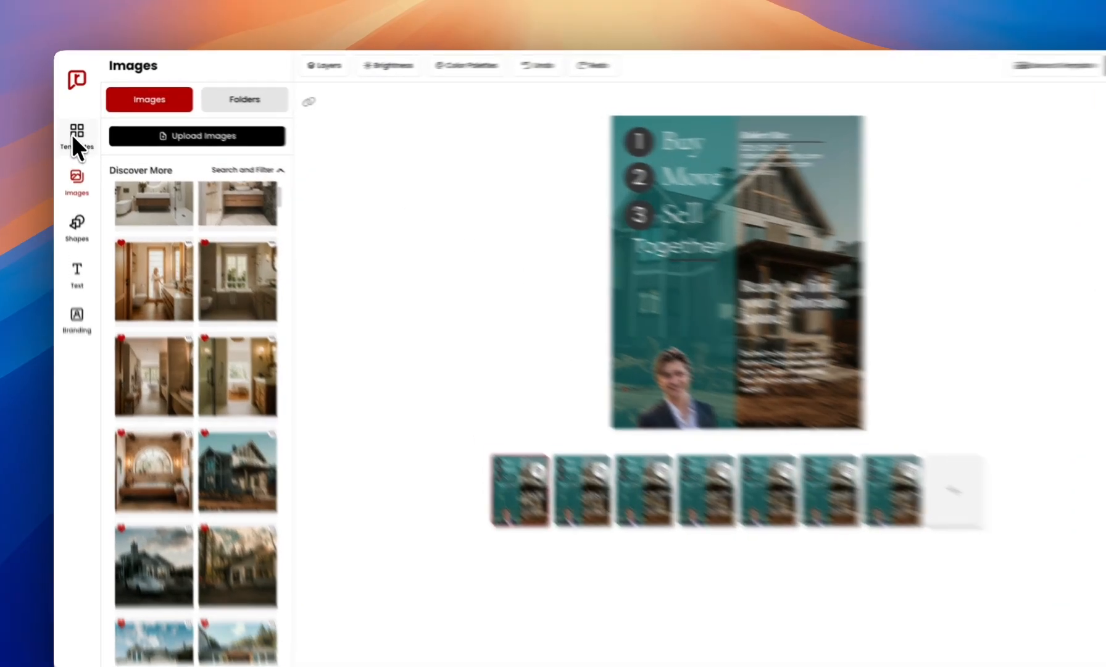
Expand the saved templates and save the current teal carousel design as a new template.
click(75, 131)
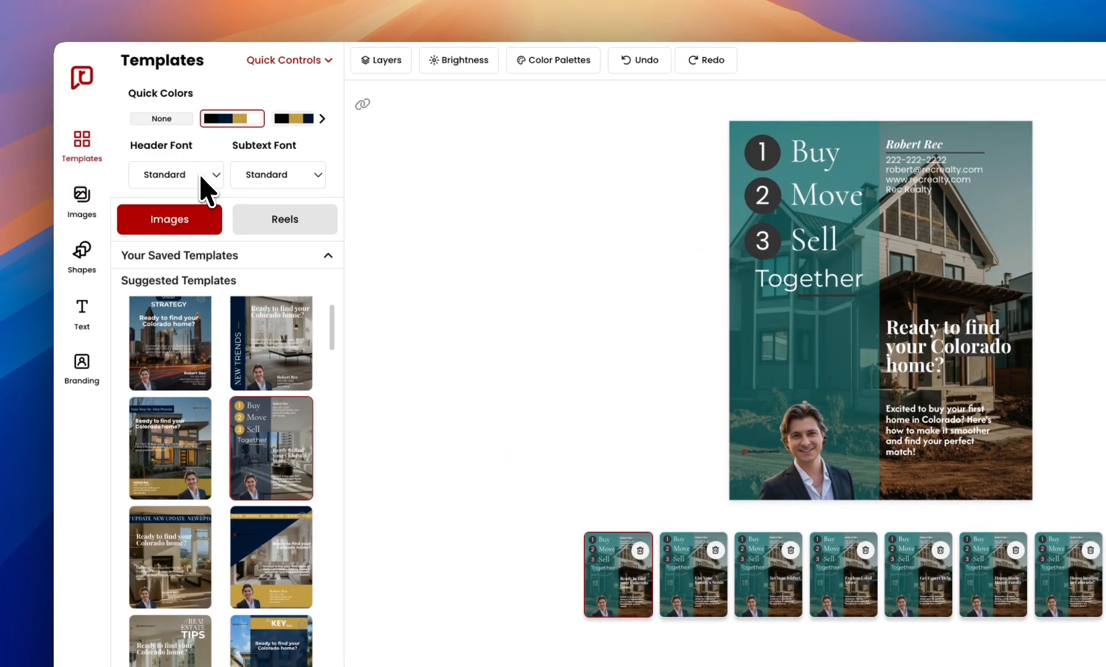
click(207, 252)
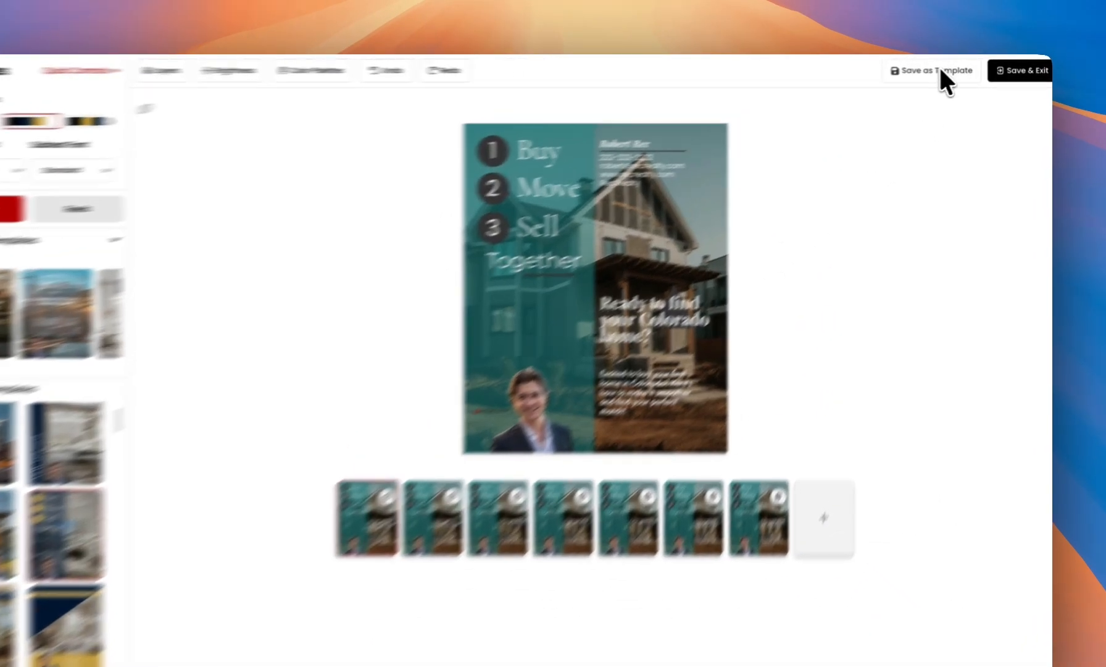
click(956, 68)
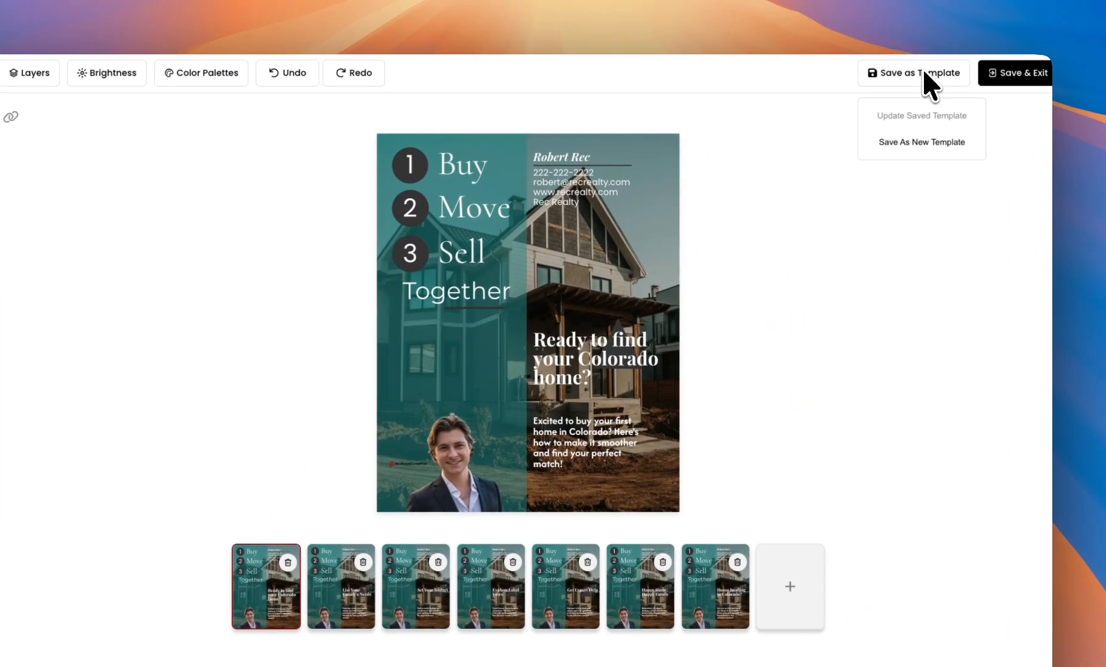
click(912, 142)
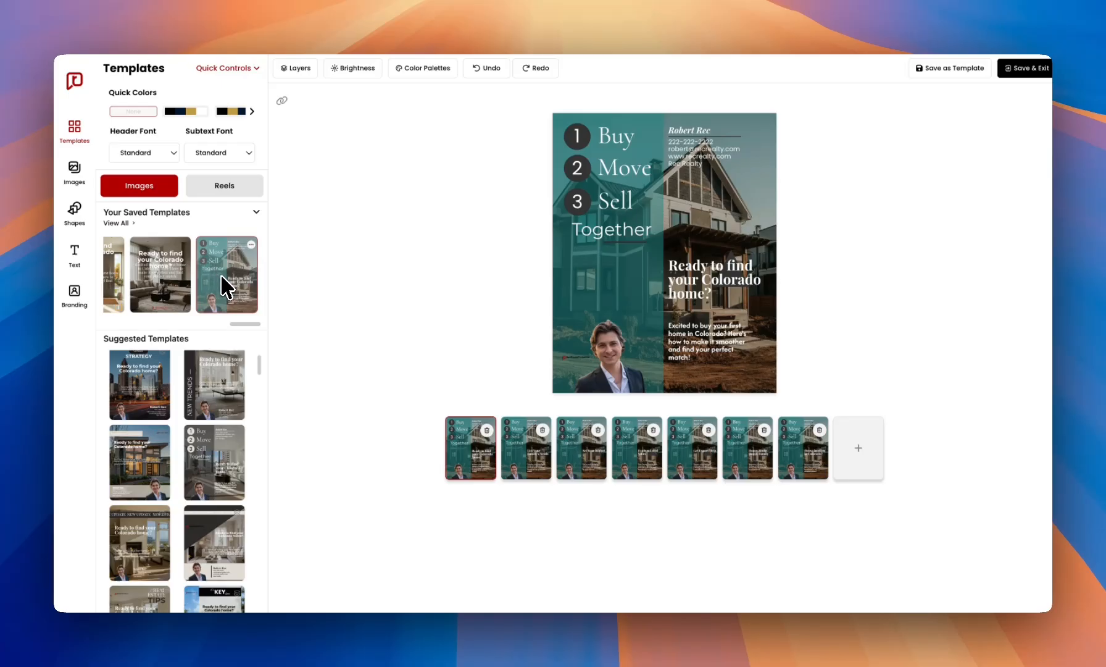
Browse the saved templates, try the "Industry UPDATE" one, and apply the "SIMPLE steps" template to the carousel.
scroll(221, 273, left, 5)
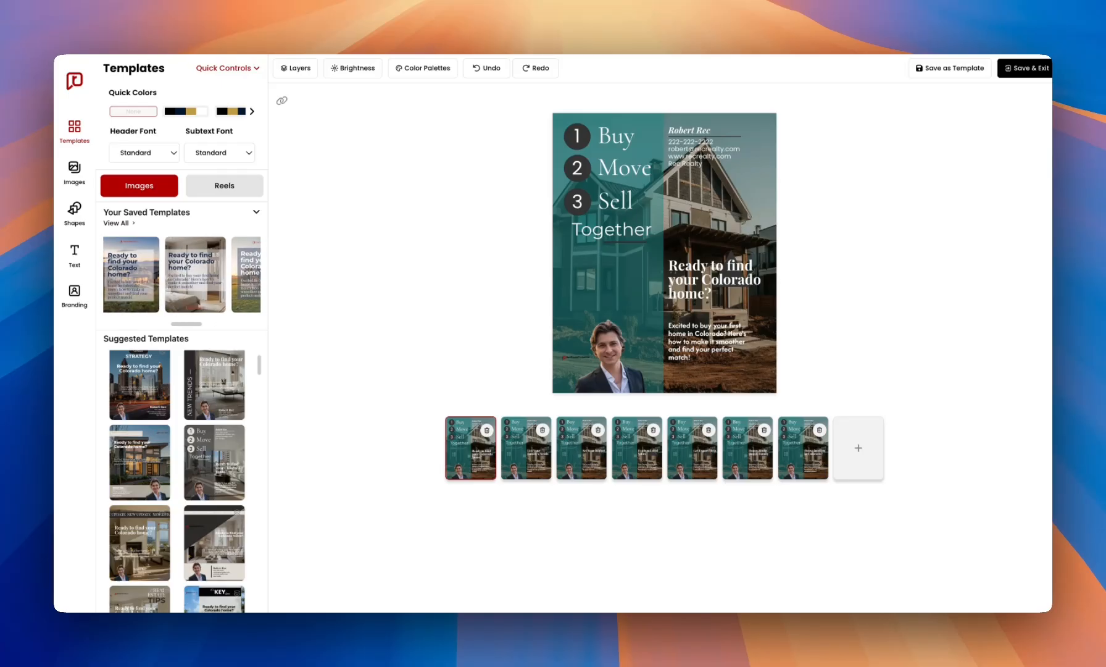
scroll(221, 274, left, 5)
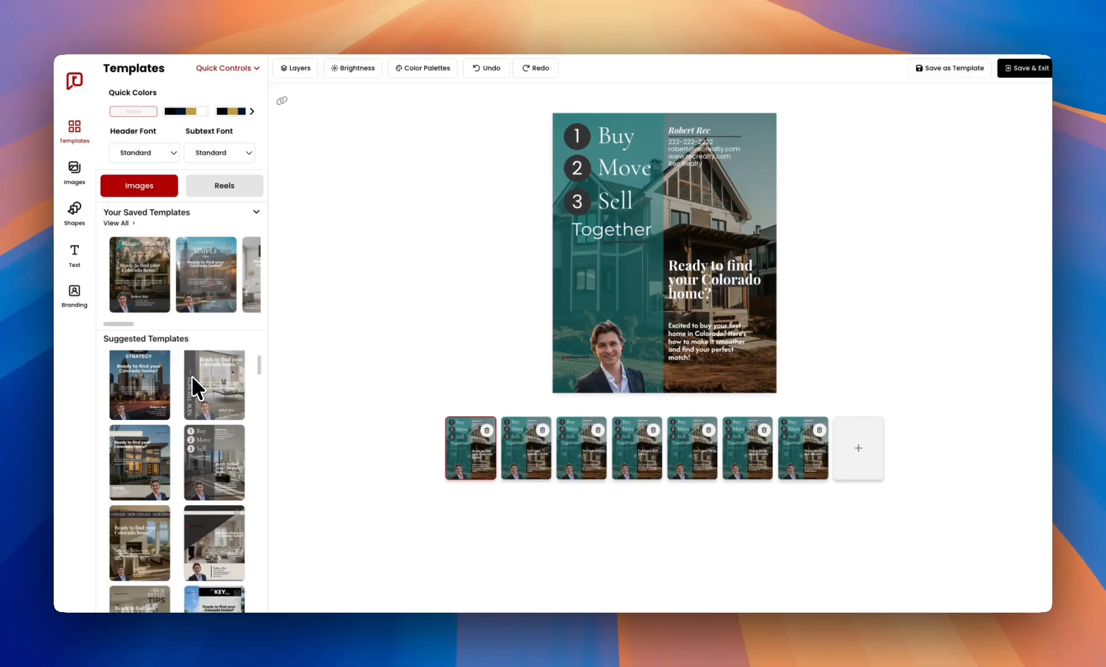
scroll(191, 375, down, 3)
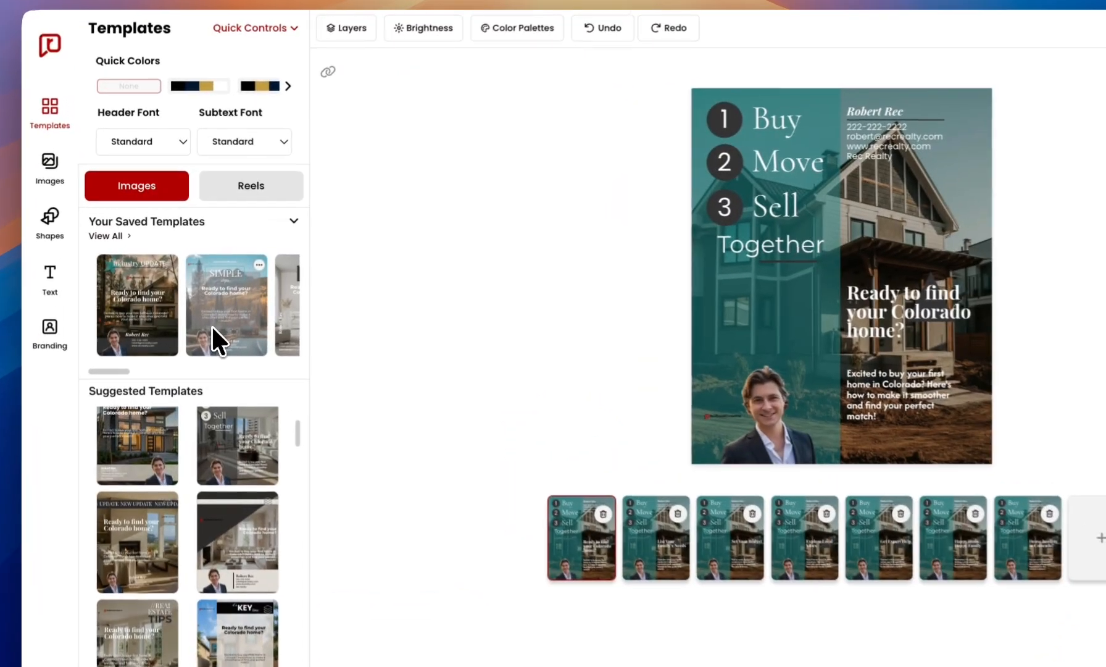
click(197, 290)
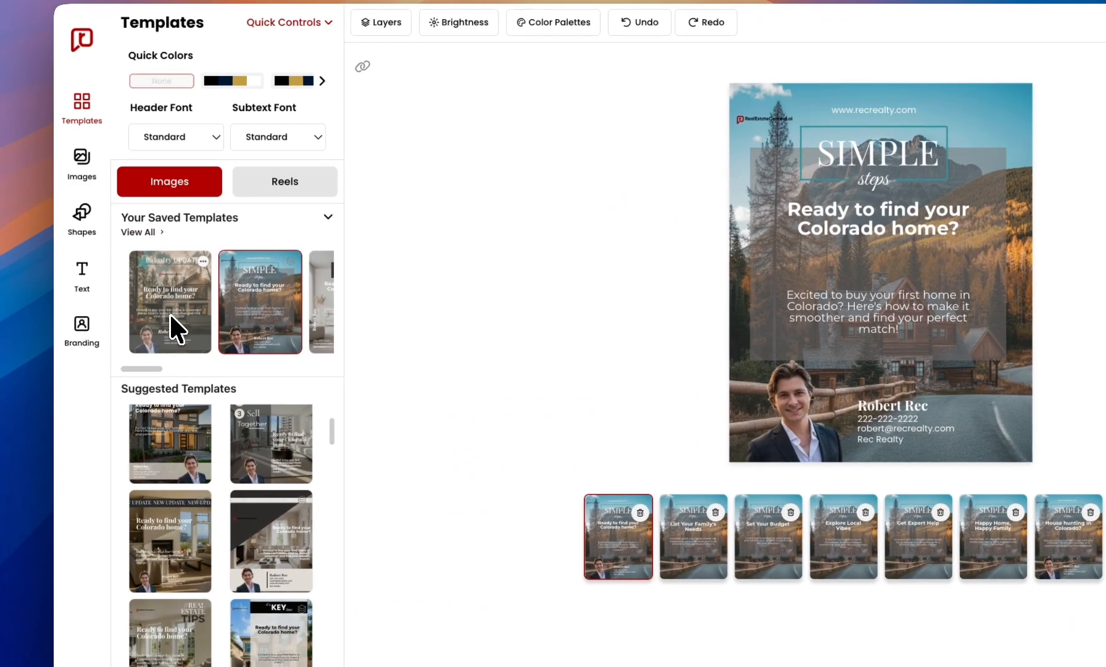
click(169, 311)
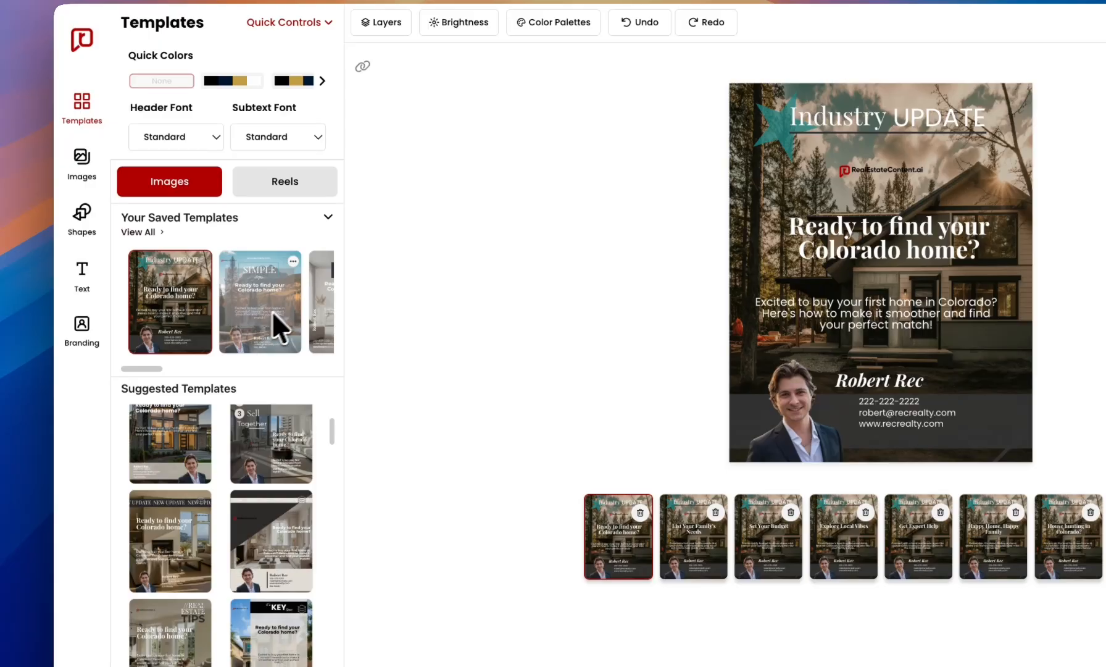
click(294, 302)
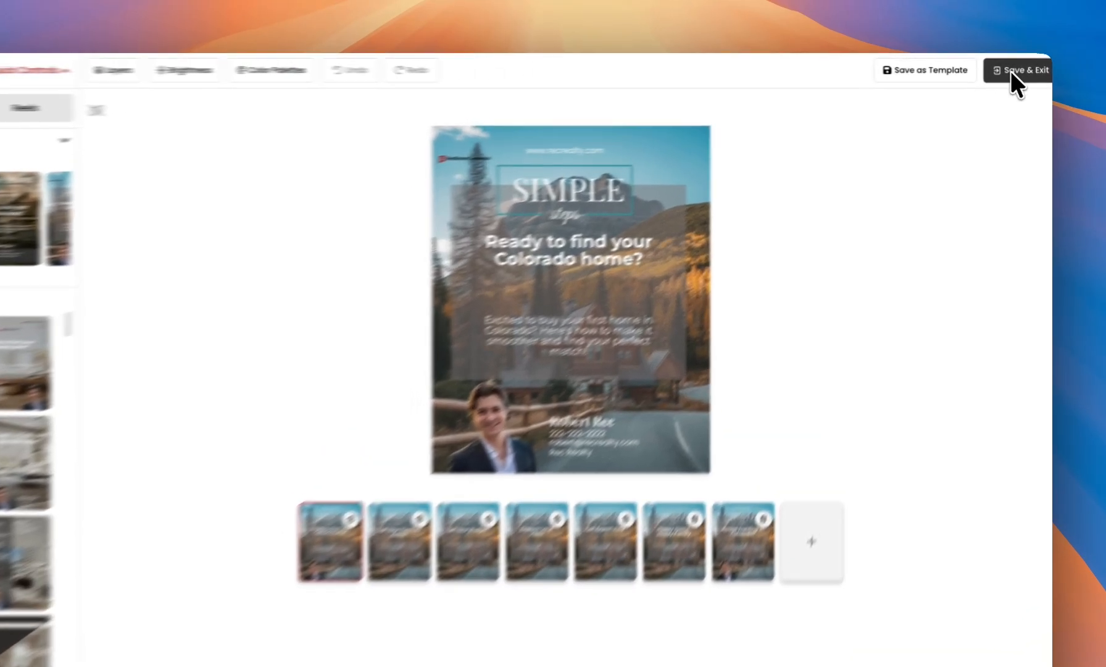
Save the design, exit the editor and review the rest of the Instagram post's caption.
click(1023, 68)
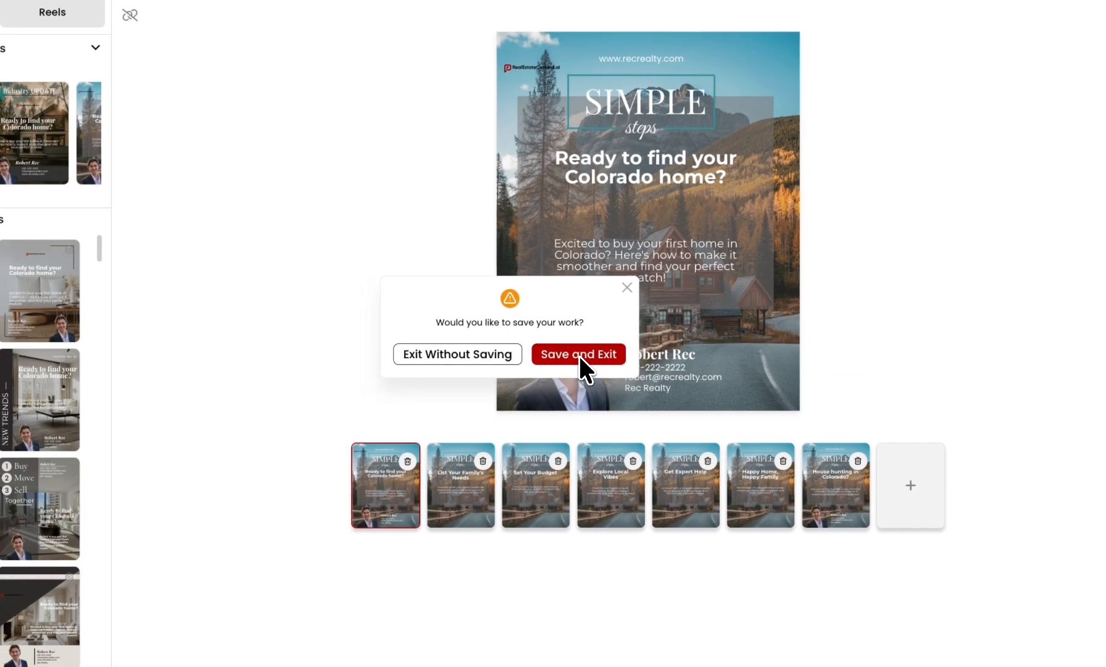
click(578, 354)
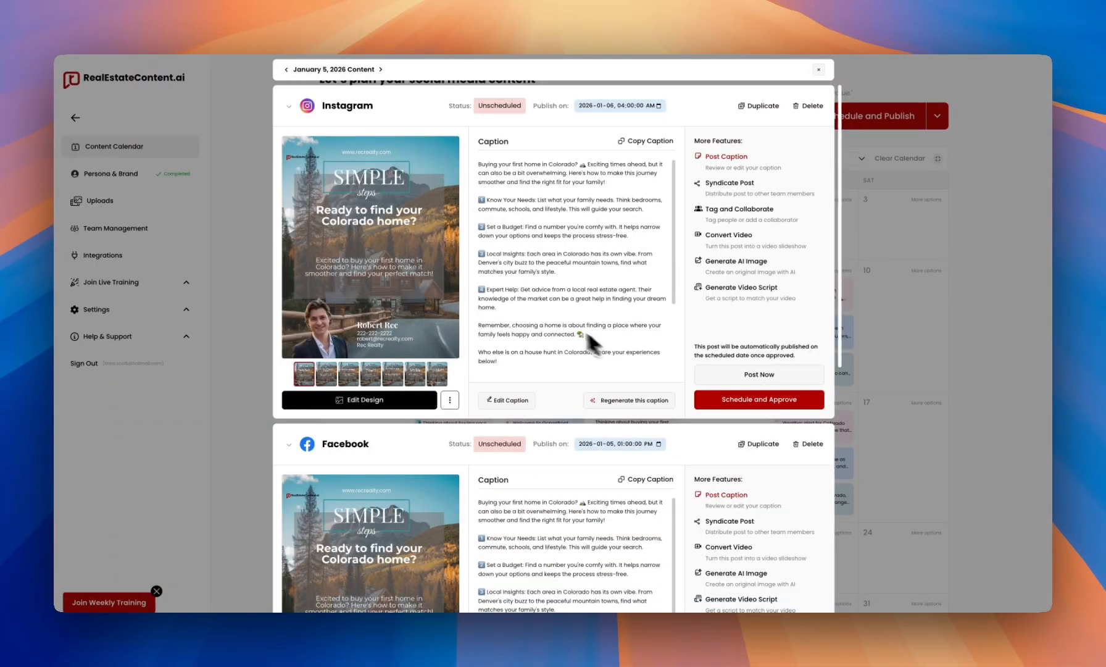
scroll(550, 316, down, 2)
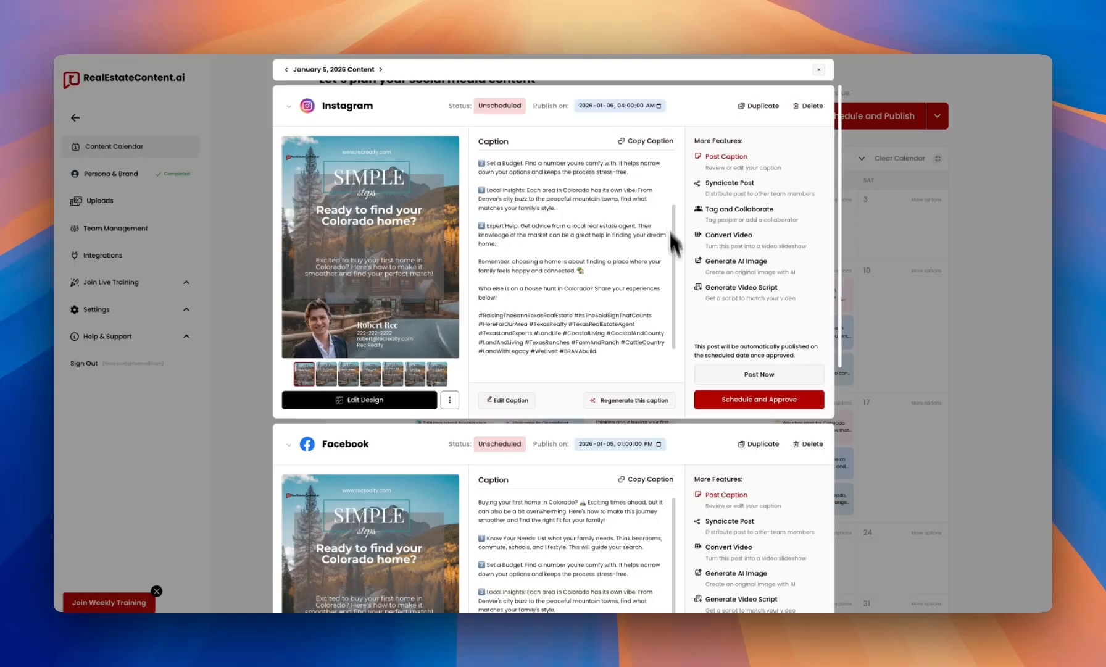